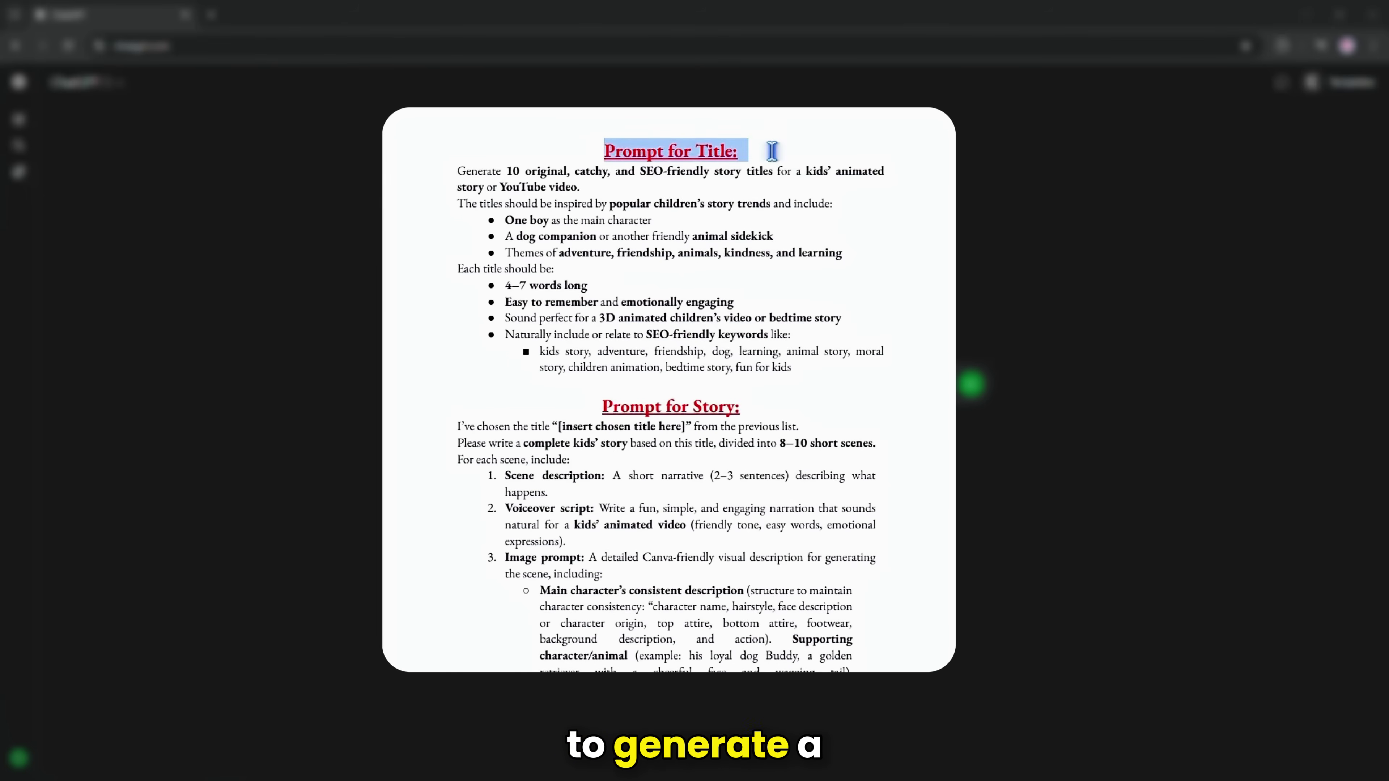
# - Copy the boy-and-animal-friend title prompt into ChatGPT and send it to get ten story titles
pyautogui.moveTo(458, 169); pyautogui.dragTo(786, 367)
pyautogui.hotkey('ctrl', 'c')
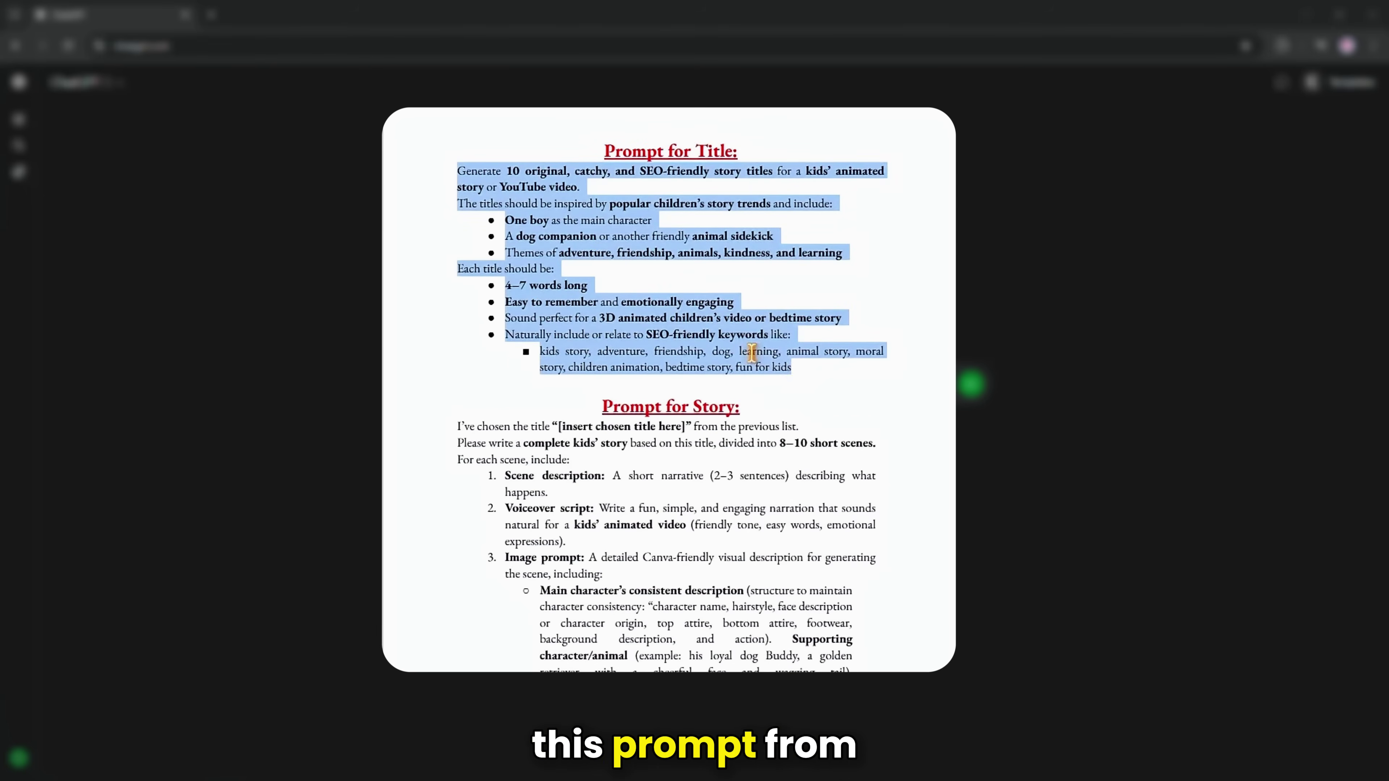
pyautogui.rightClick(752, 352)
pyautogui.hotkey('ctrl', 'v')
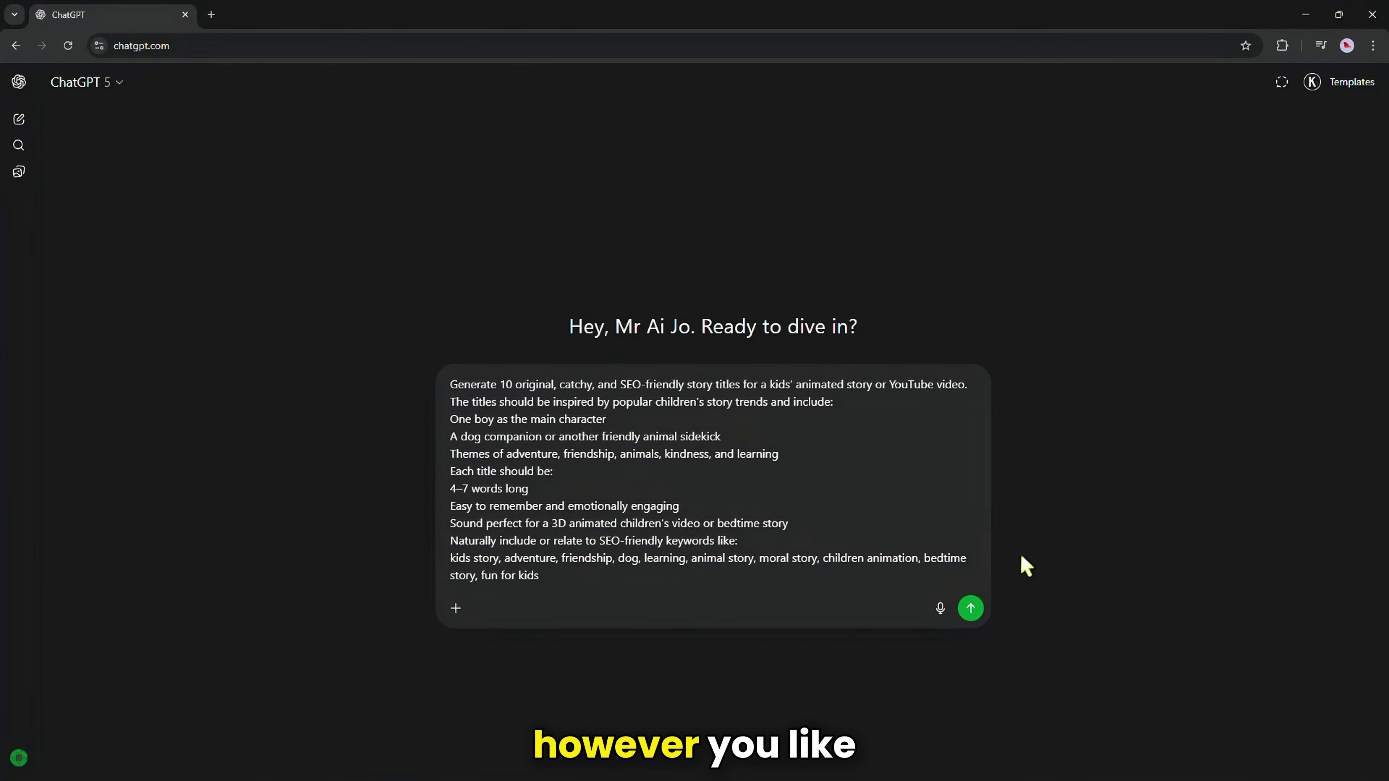
pyautogui.click(972, 609)
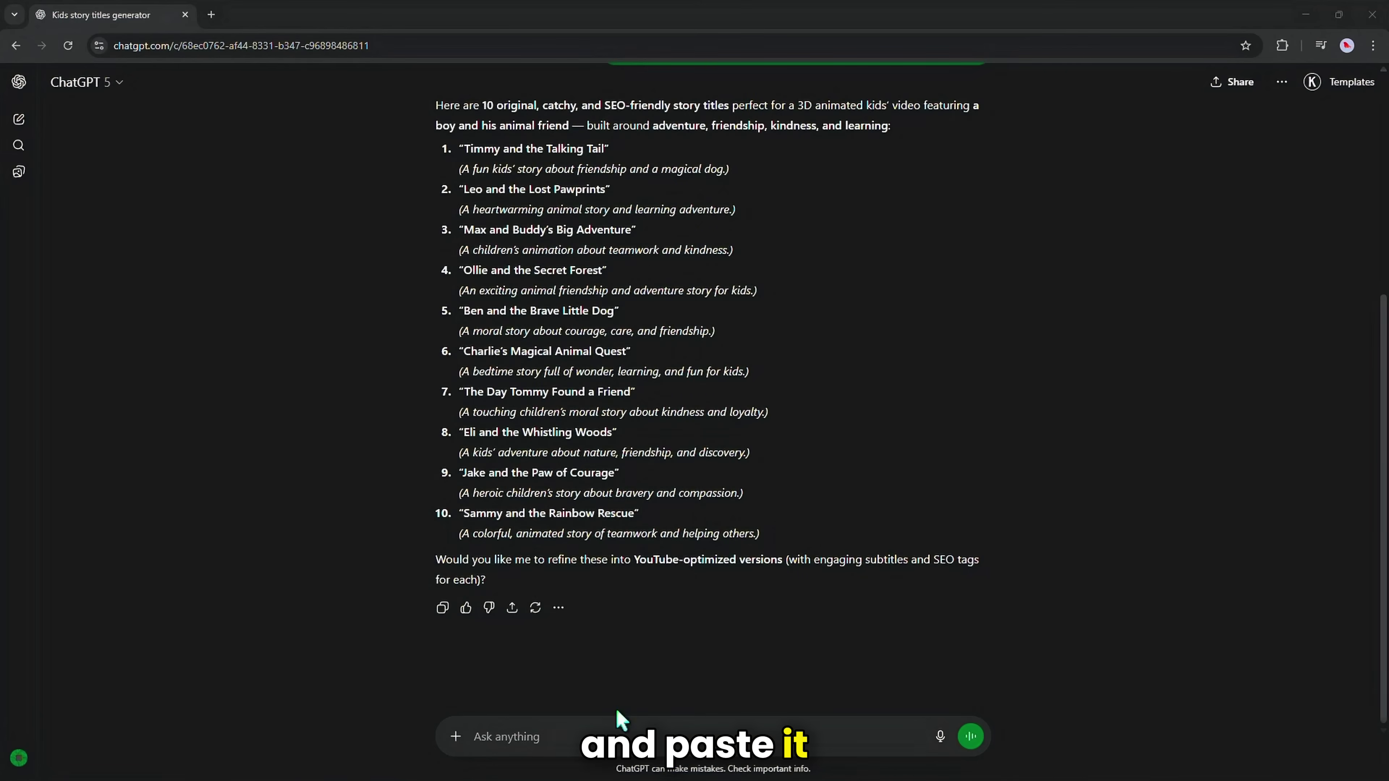
# - Paste the story prompt into ChatGPT and add a blank line before 'For each scene'
pyautogui.hotkey('ctrl', 'v')
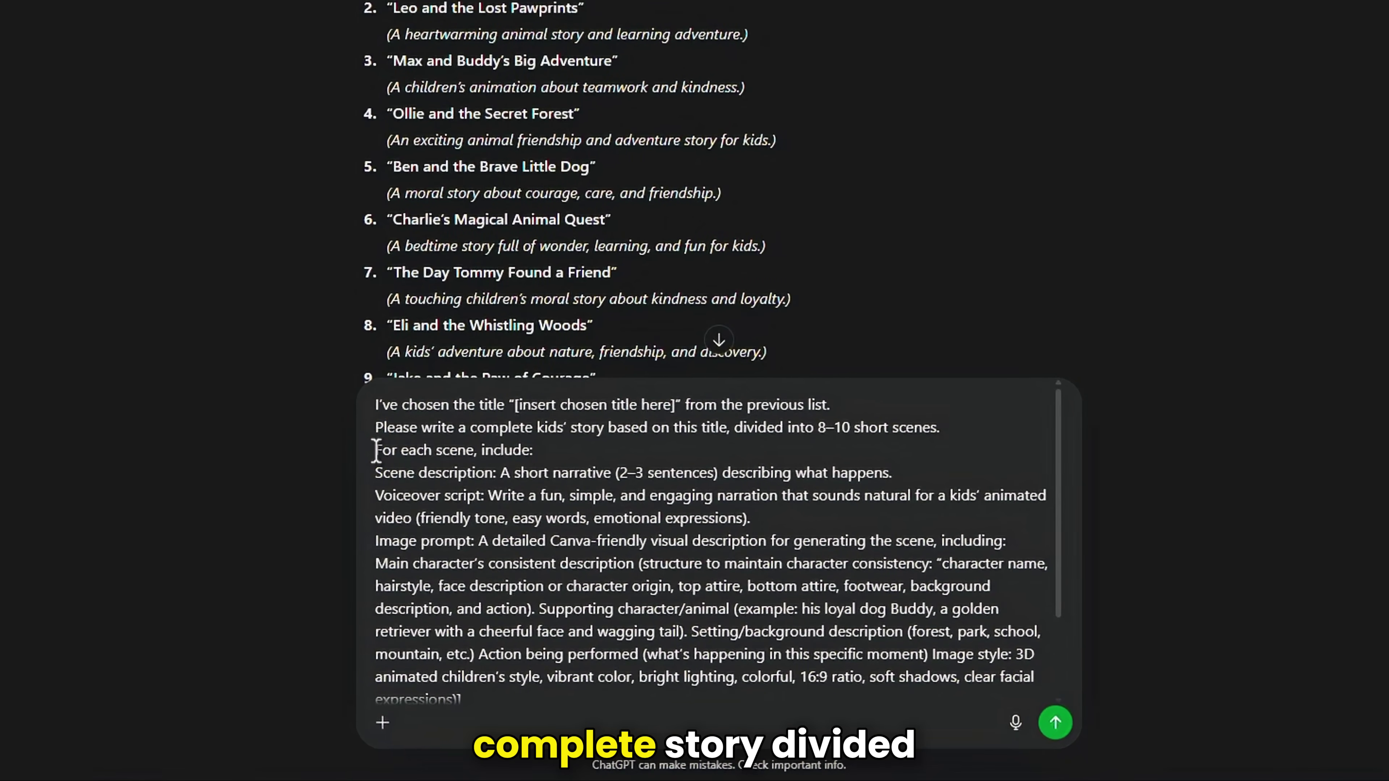
pyautogui.click(377, 450)
pyautogui.press('Return')
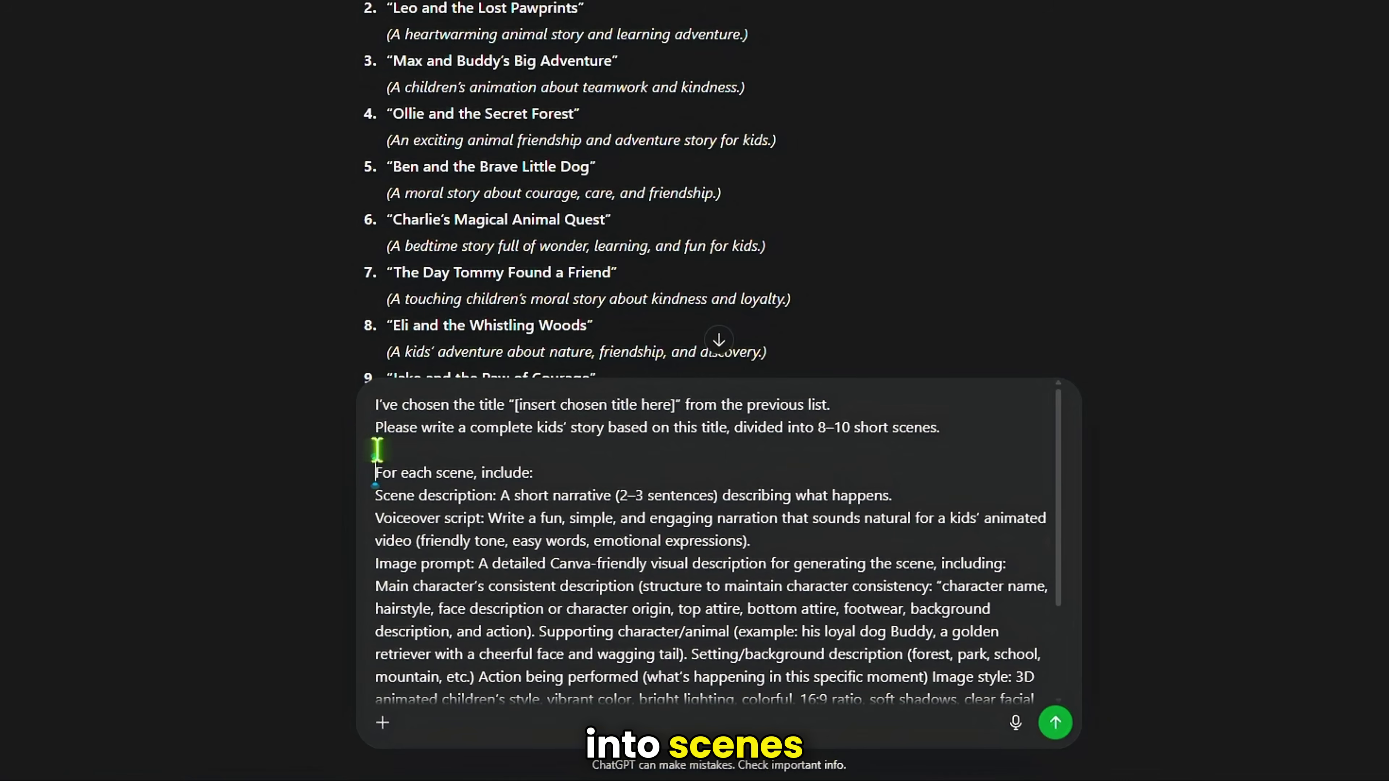
pyautogui.moveTo(375, 497); pyautogui.dragTo(787, 488)
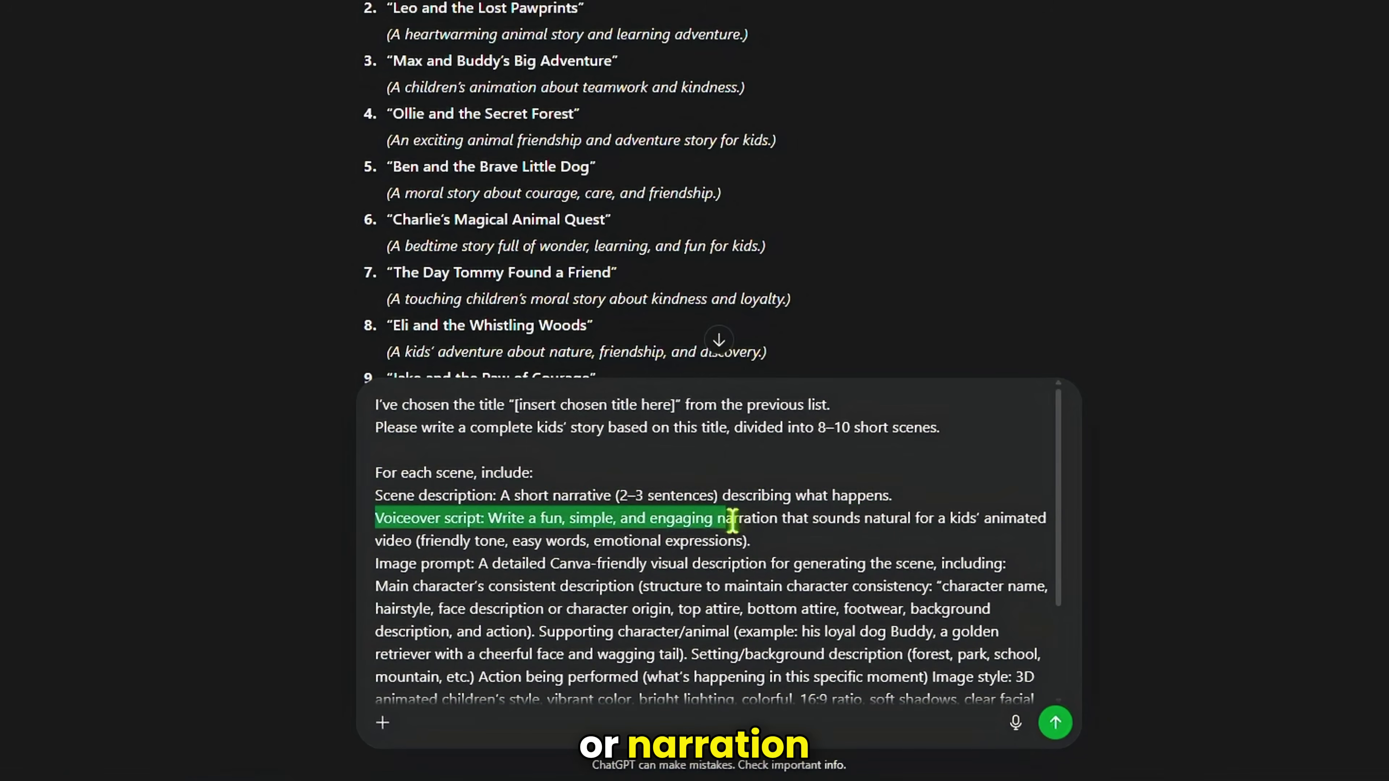
pyautogui.scroll(-2, 382, 569)
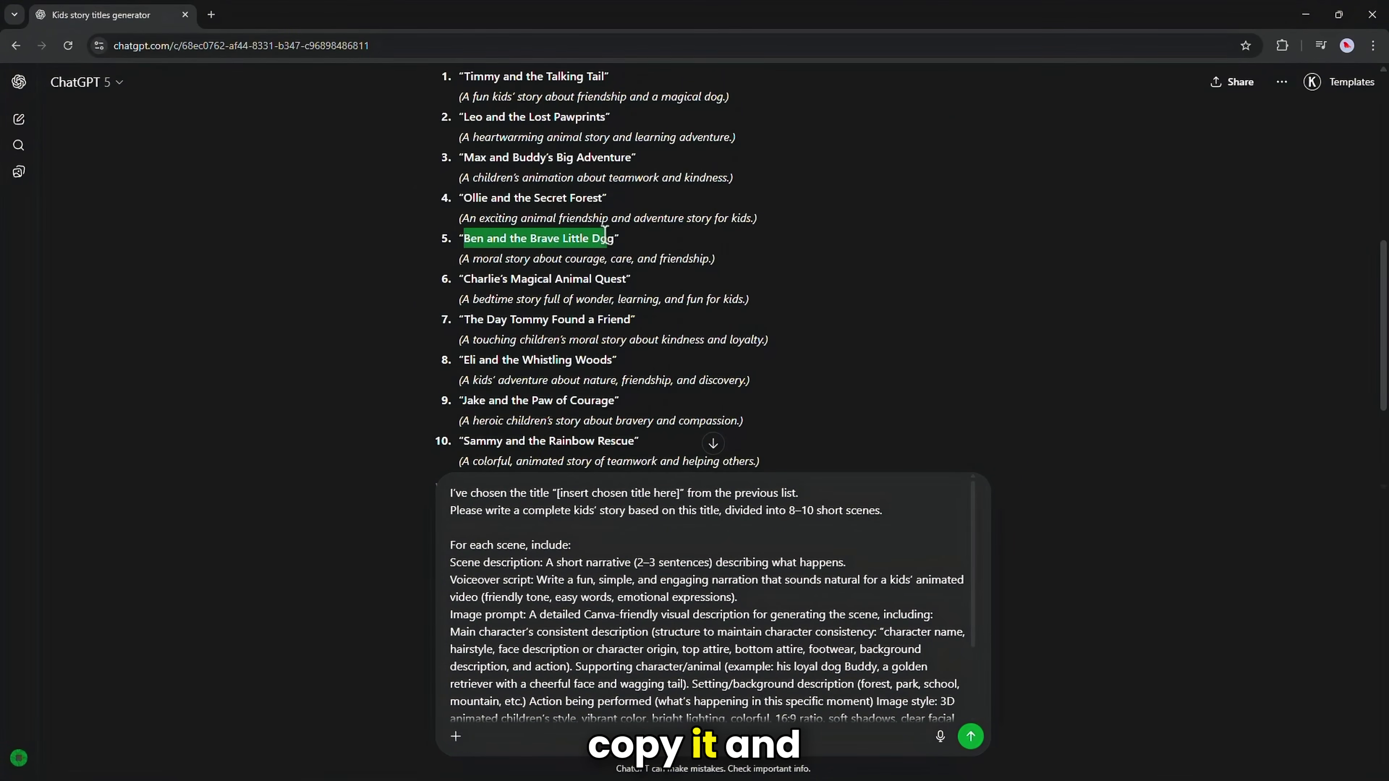
# - Replace the title placeholder with 'Ben and the Brave Little Dog' and send the story prompt
pyautogui.moveTo(605, 232); pyautogui.dragTo(613, 240)
pyautogui.rightClick(614, 239)
pyautogui.click(624, 251)
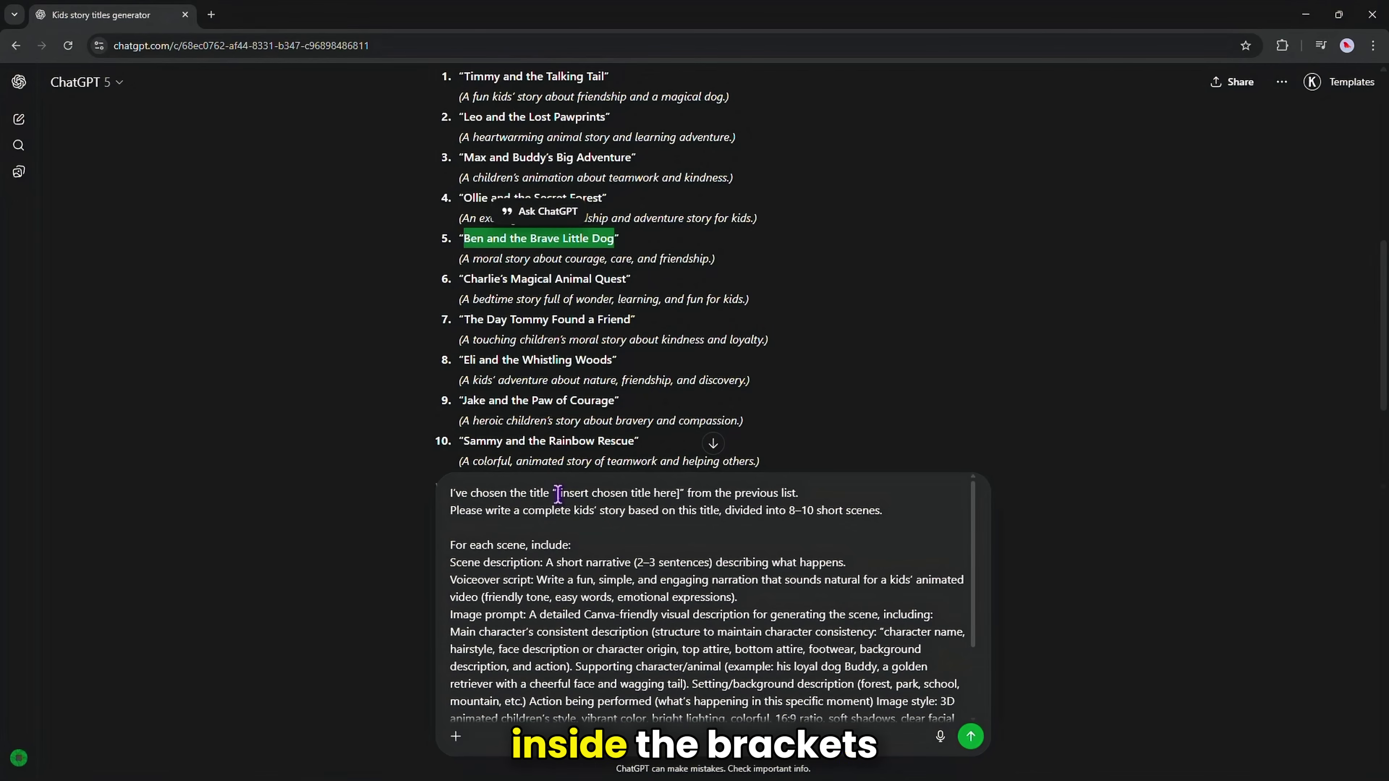
pyautogui.moveTo(557, 494); pyautogui.dragTo(647, 494)
pyautogui.rightClick(654, 492)
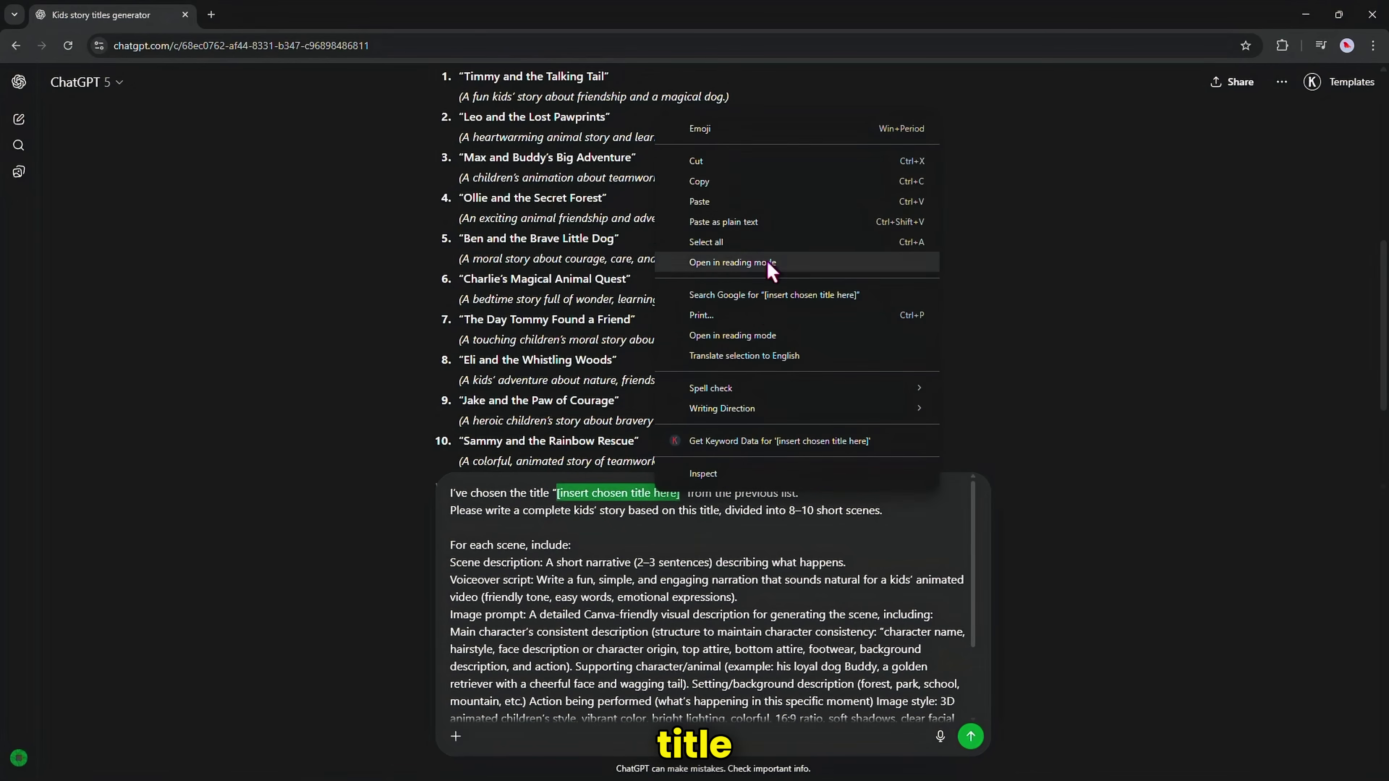
pyautogui.click(785, 208)
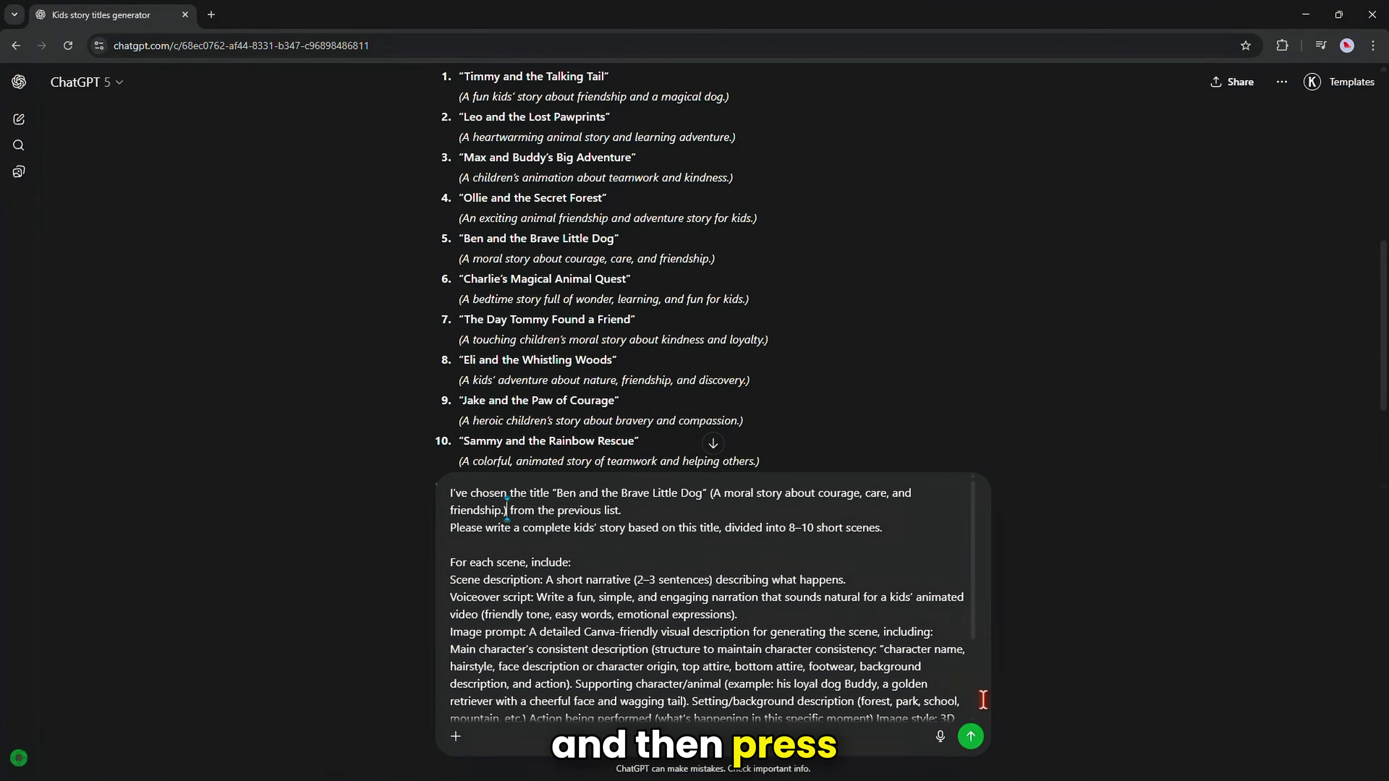
pyautogui.click(972, 737)
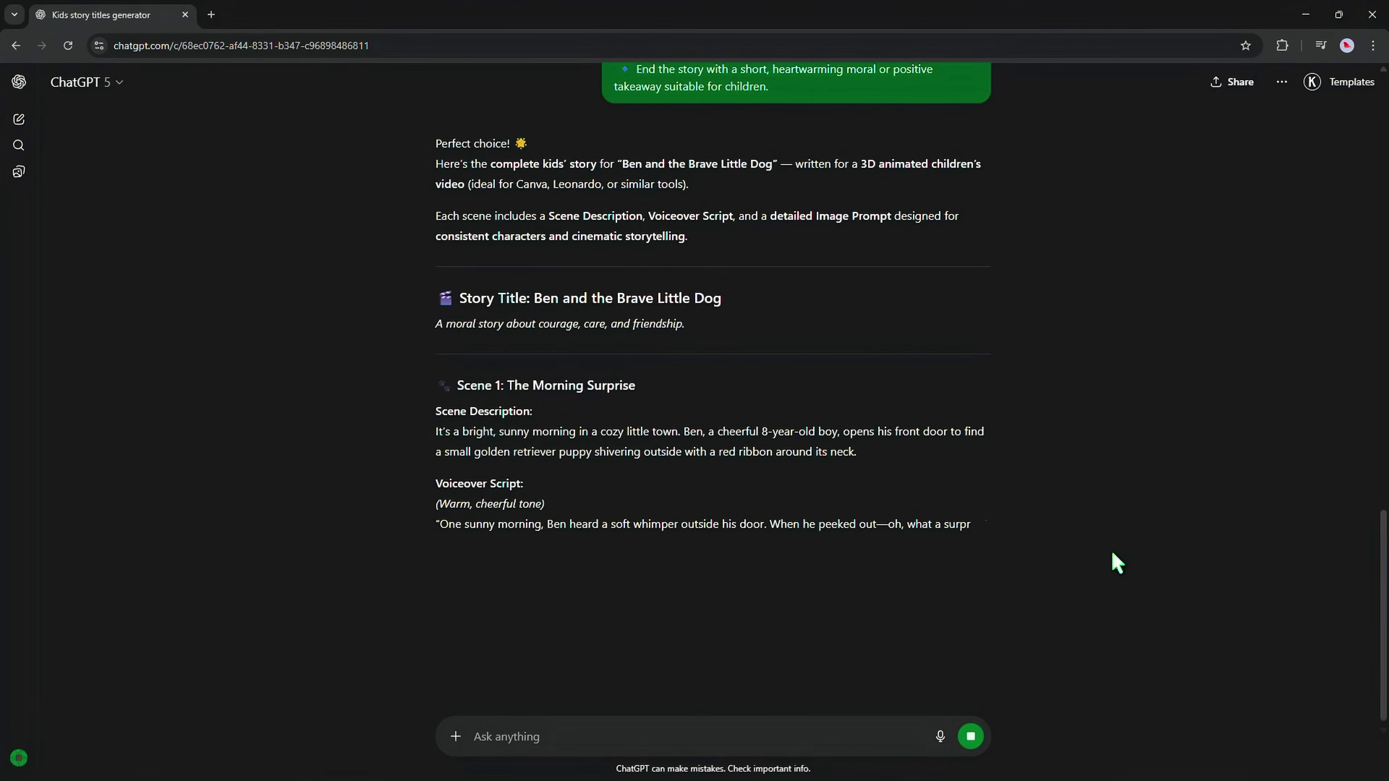
pyautogui.scroll(-2, 1115, 563)
pyautogui.scroll(-20, 1112, 550)
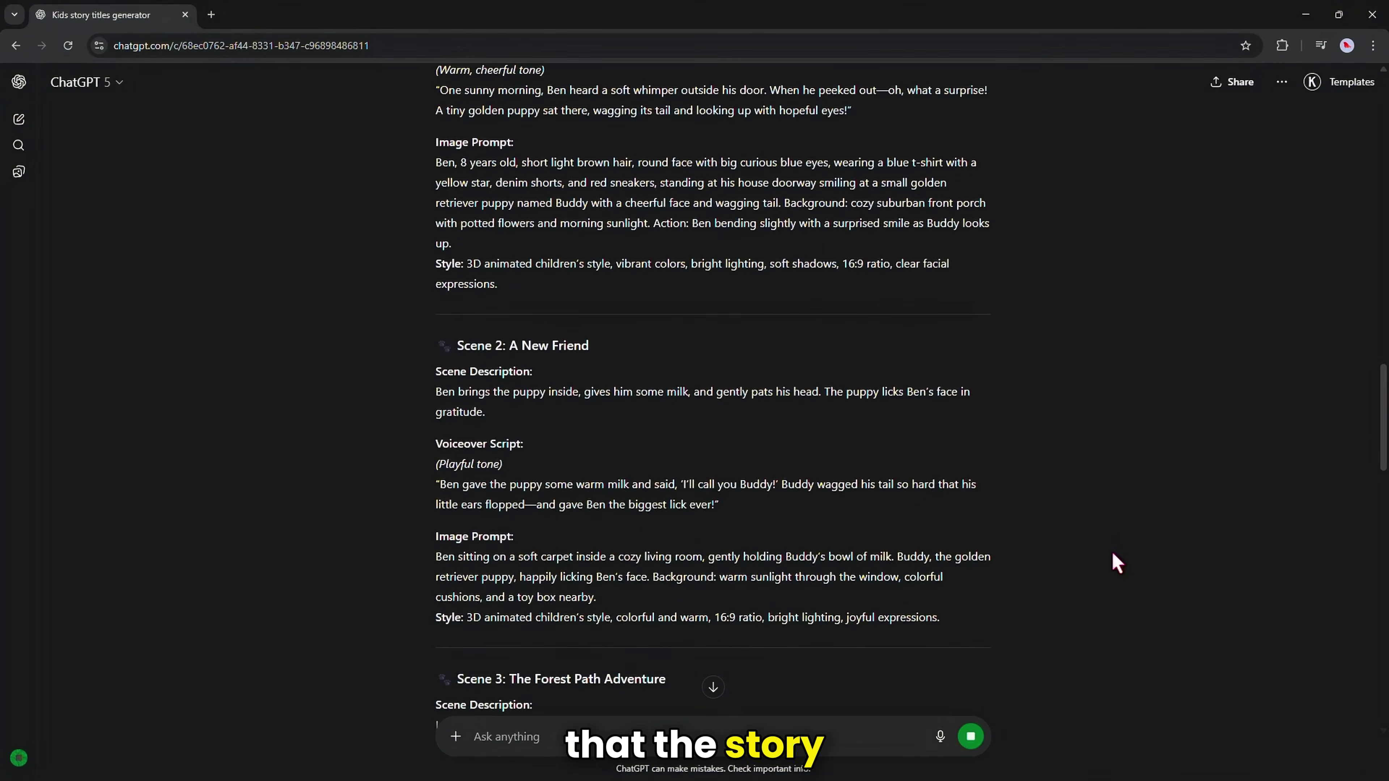
pyautogui.scroll(-10, 1112, 550)
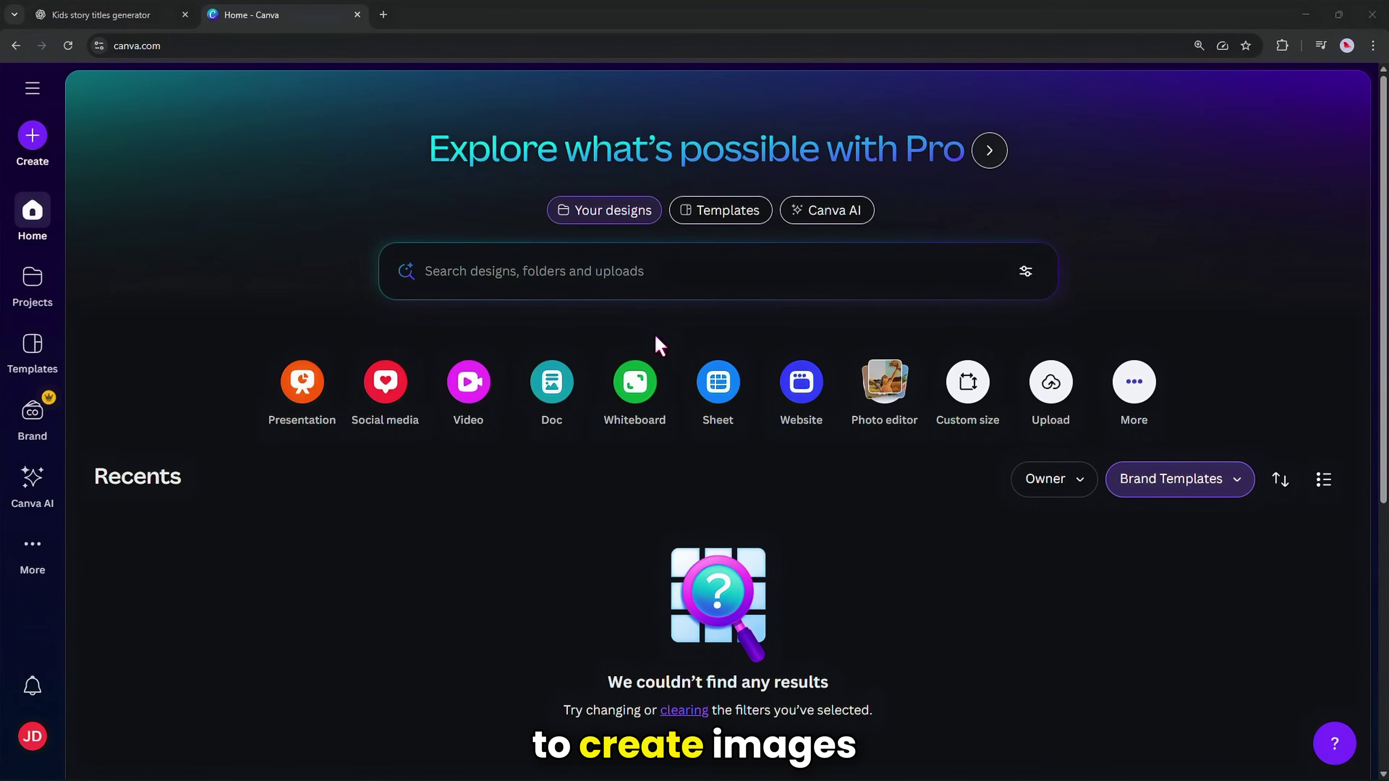
# - Paste the Scene 1 doorway prompt into Canva AI's image creator and generate four images
pyautogui.click(825, 223)
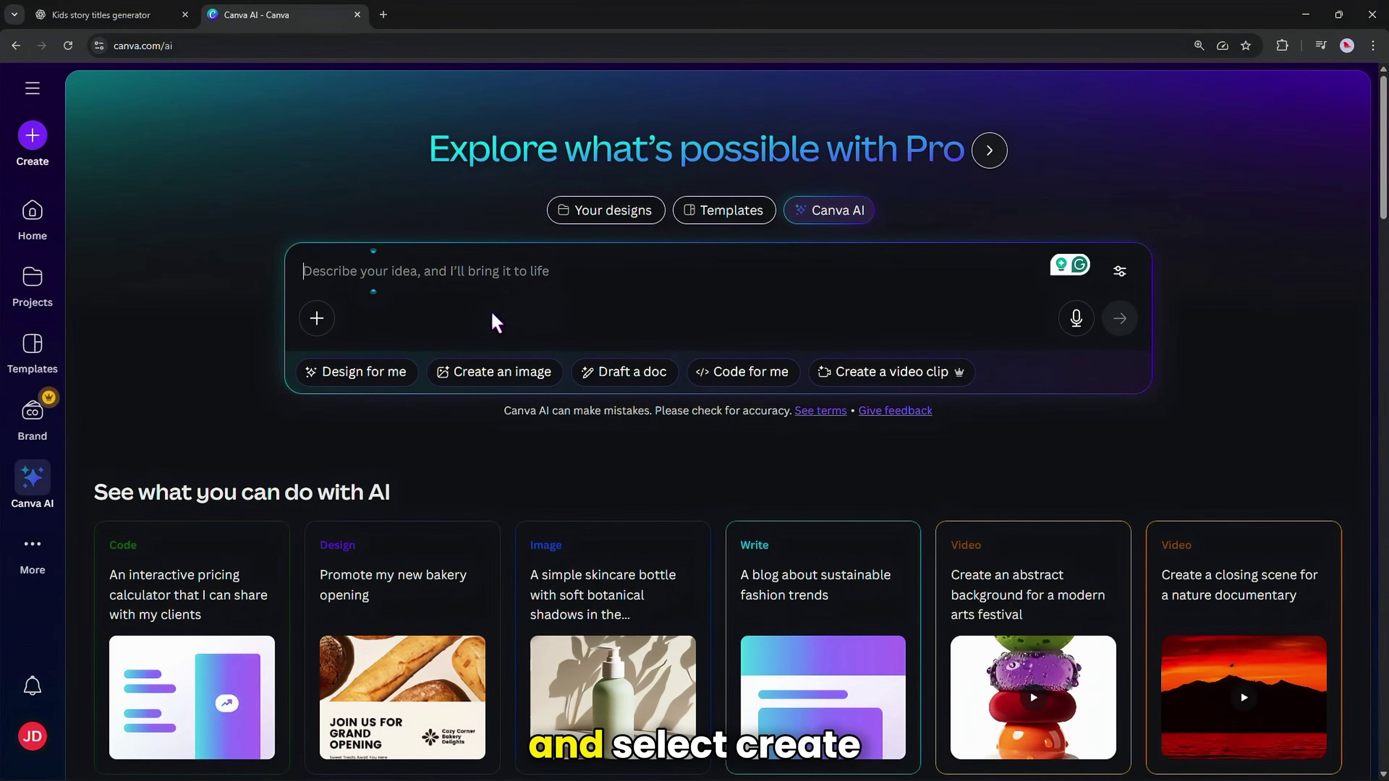
pyautogui.click(502, 374)
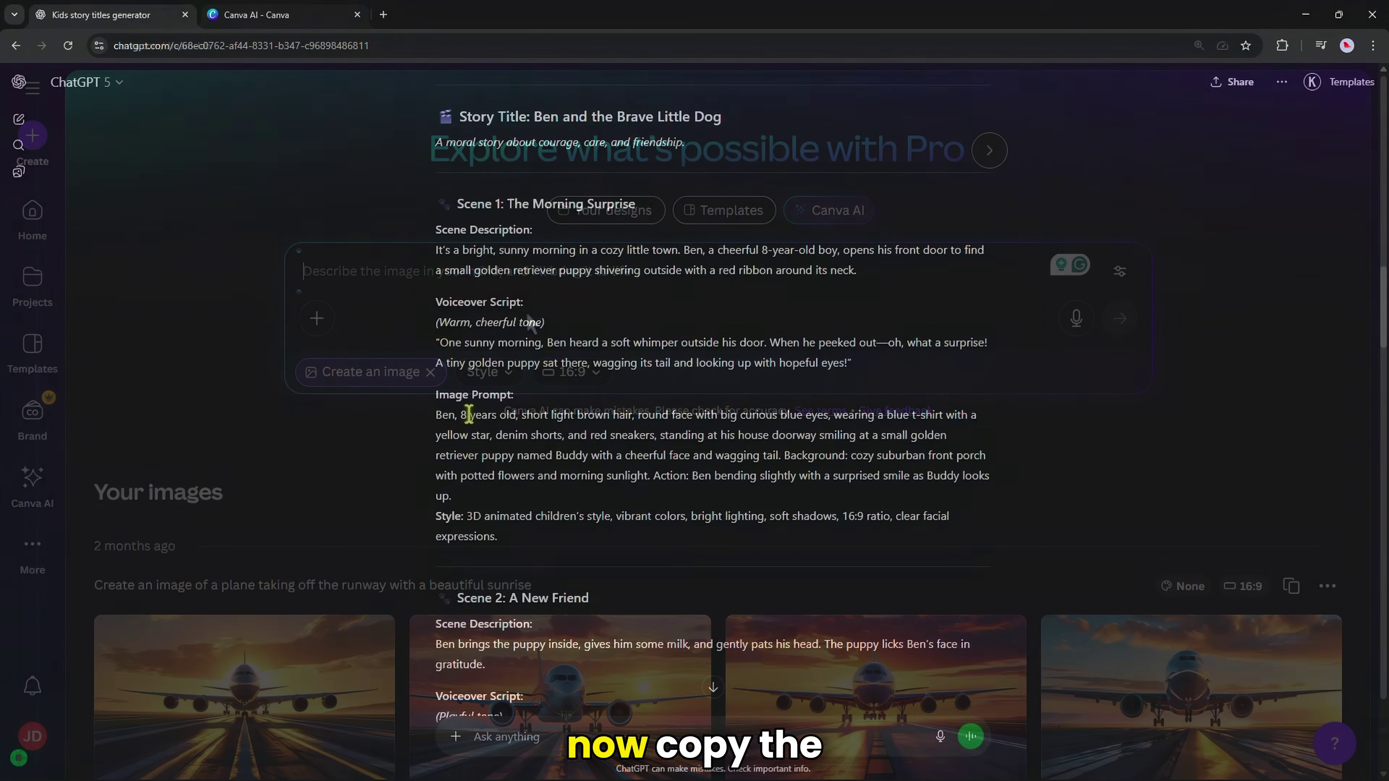
pyautogui.moveTo(436, 415); pyautogui.dragTo(497, 537)
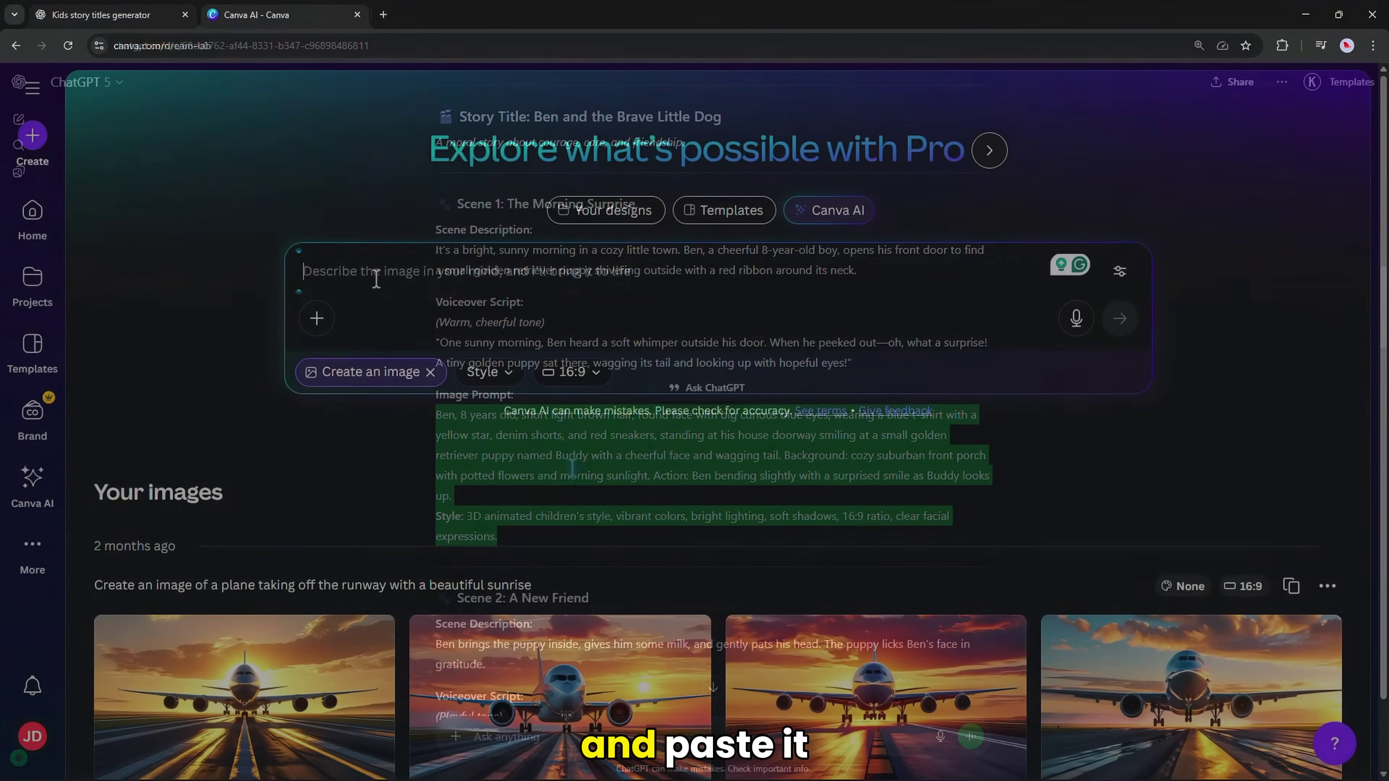
pyautogui.rightClick(376, 281)
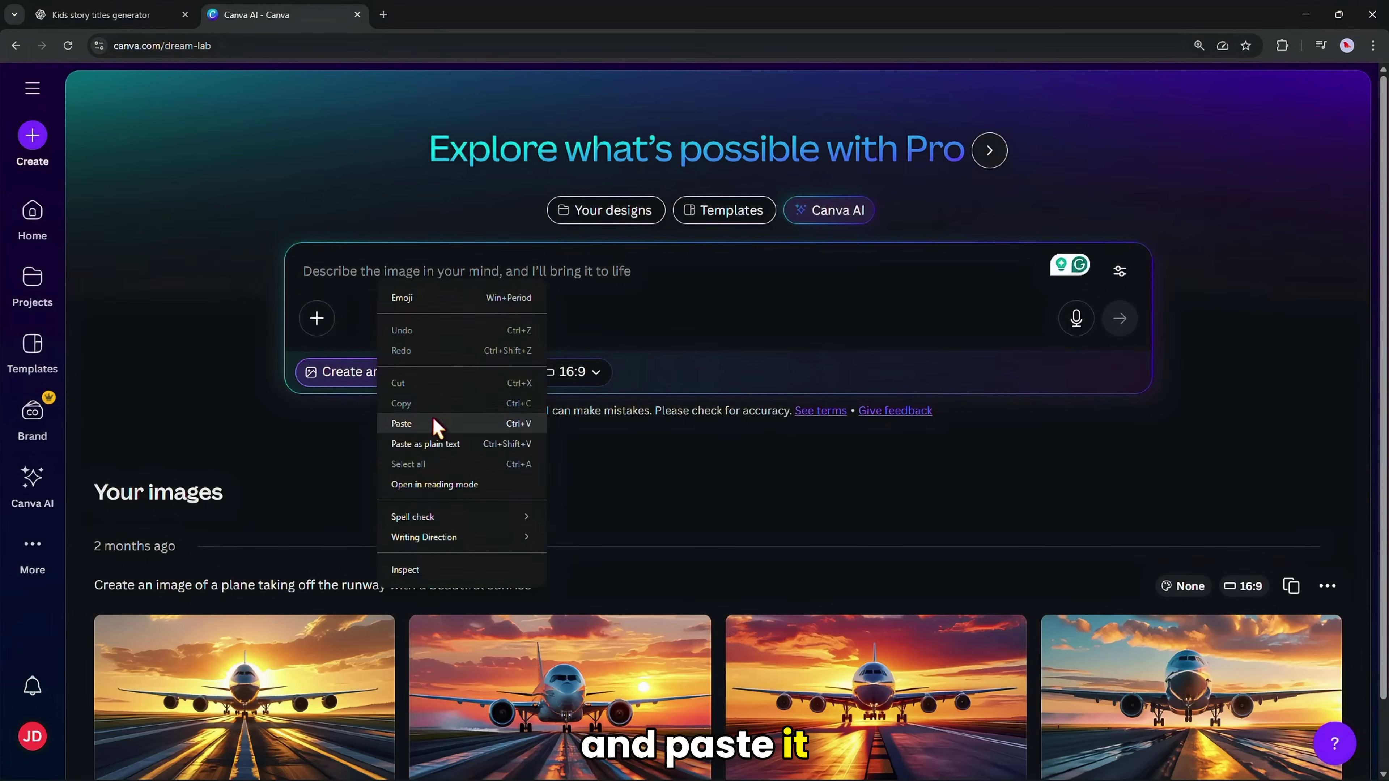
pyautogui.click(435, 428)
pyautogui.click(490, 453)
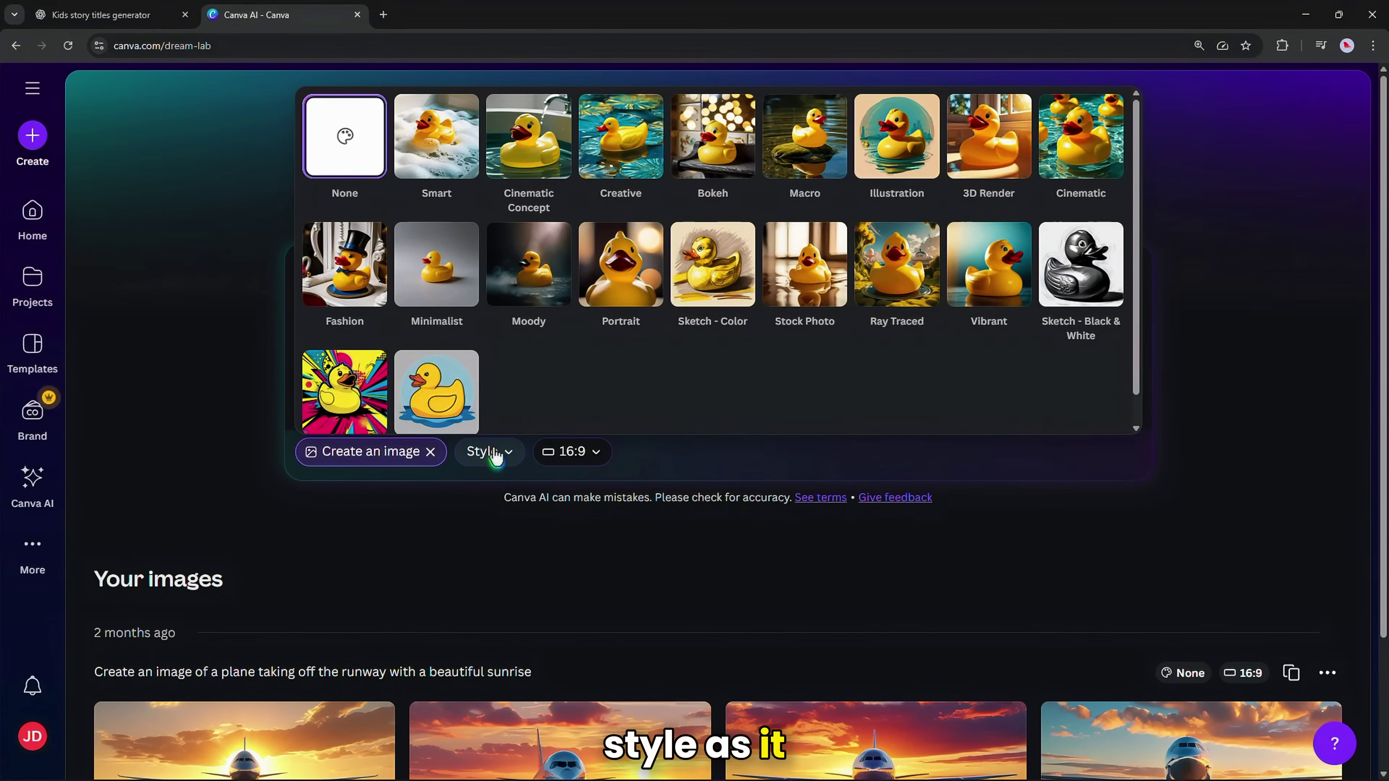
pyautogui.click(498, 454)
pyautogui.moveTo(358, 353); pyautogui.dragTo(986, 351)
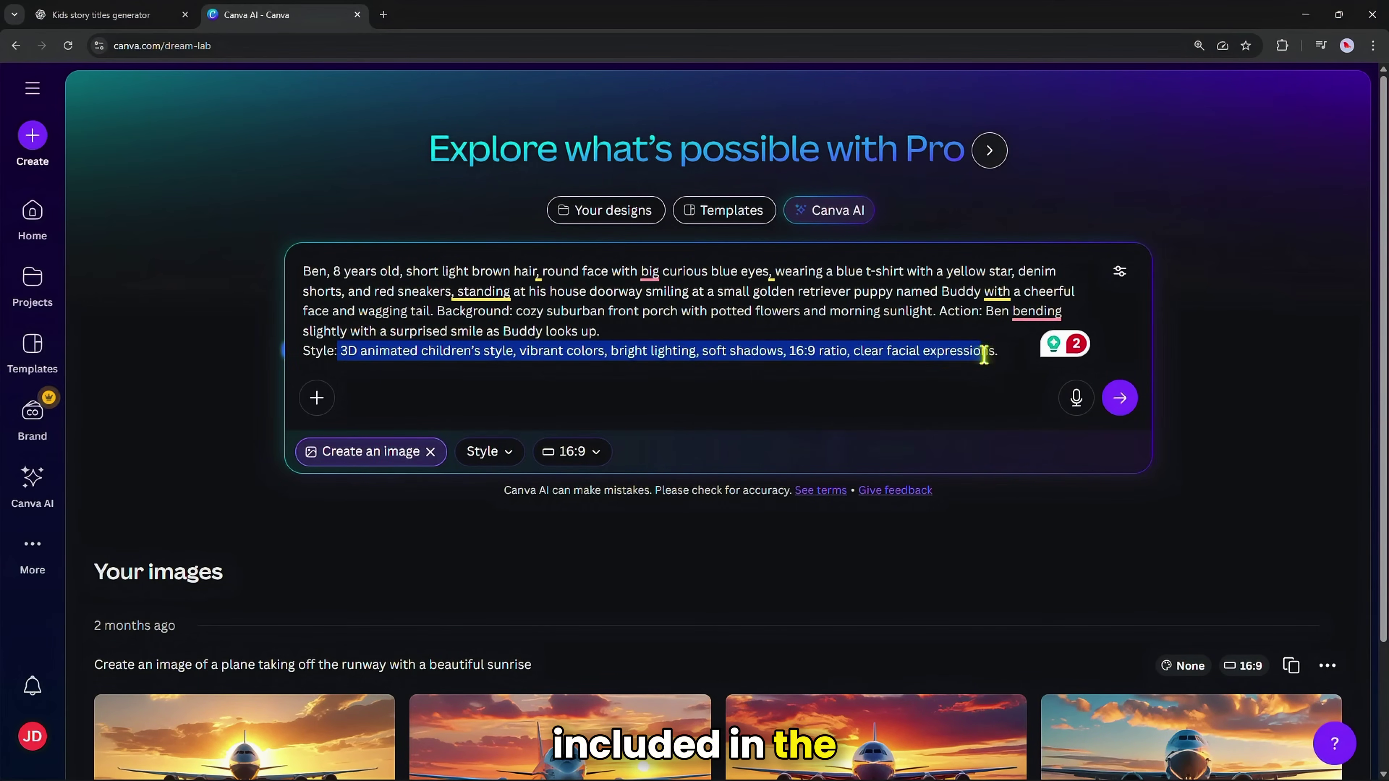
pyautogui.click(1017, 360)
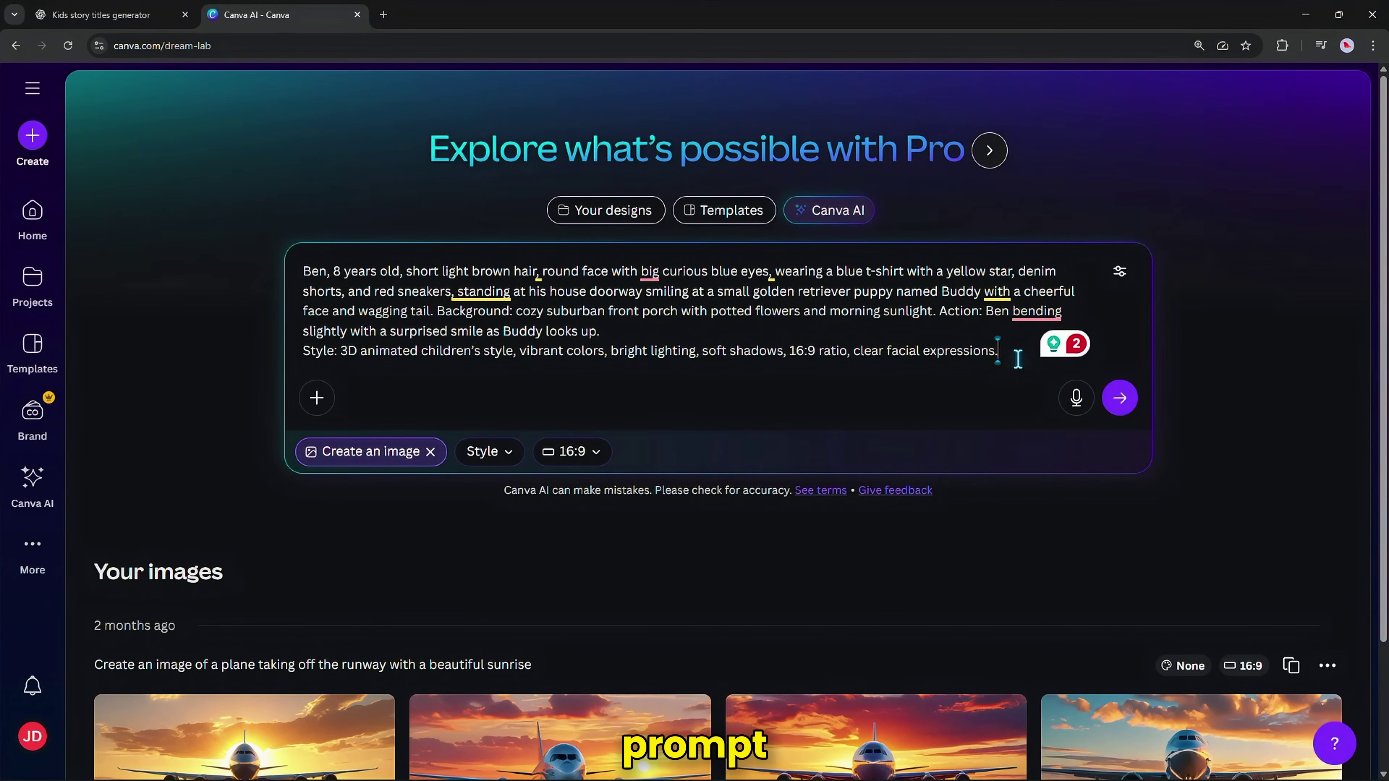
pyautogui.click(1120, 398)
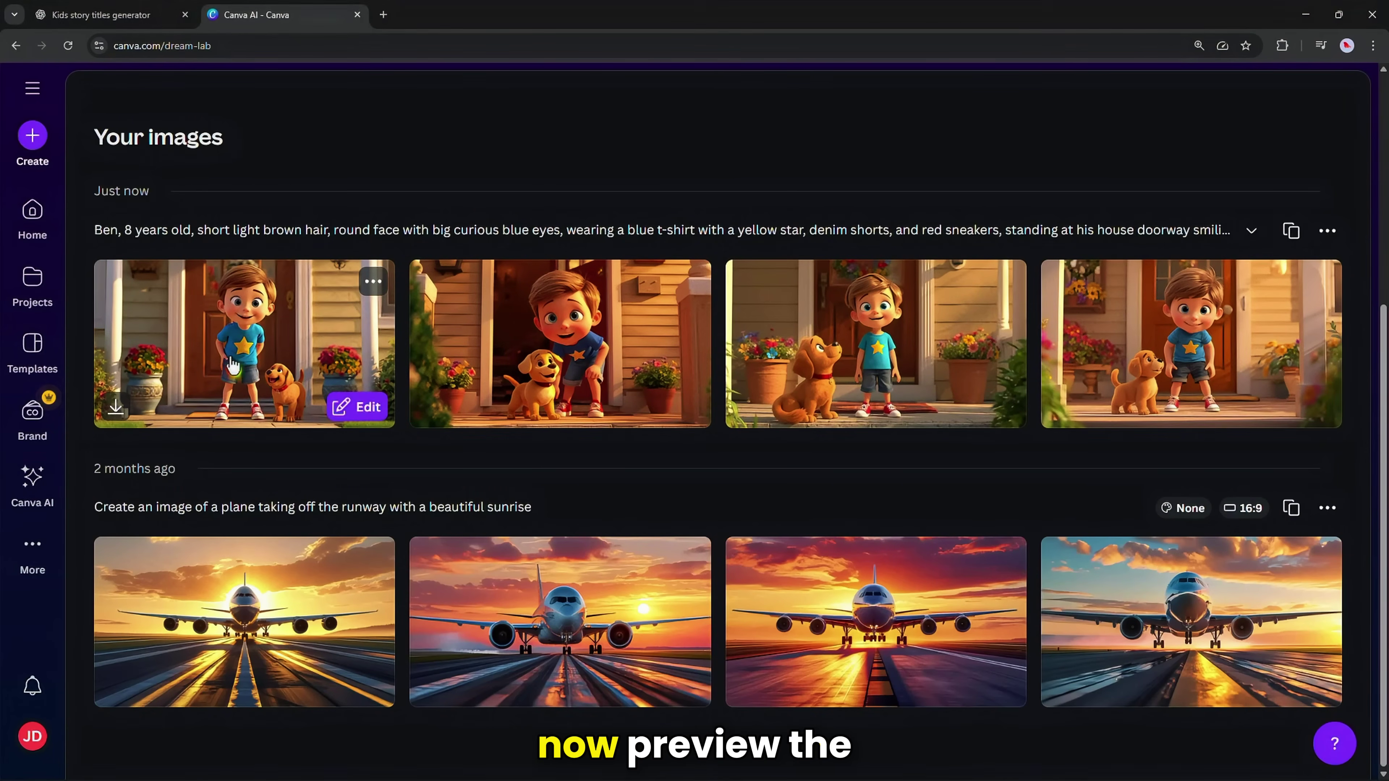
# - Preview the generated Scene 1 images of Ben and Buddy at the doorway
pyautogui.click(241, 370)
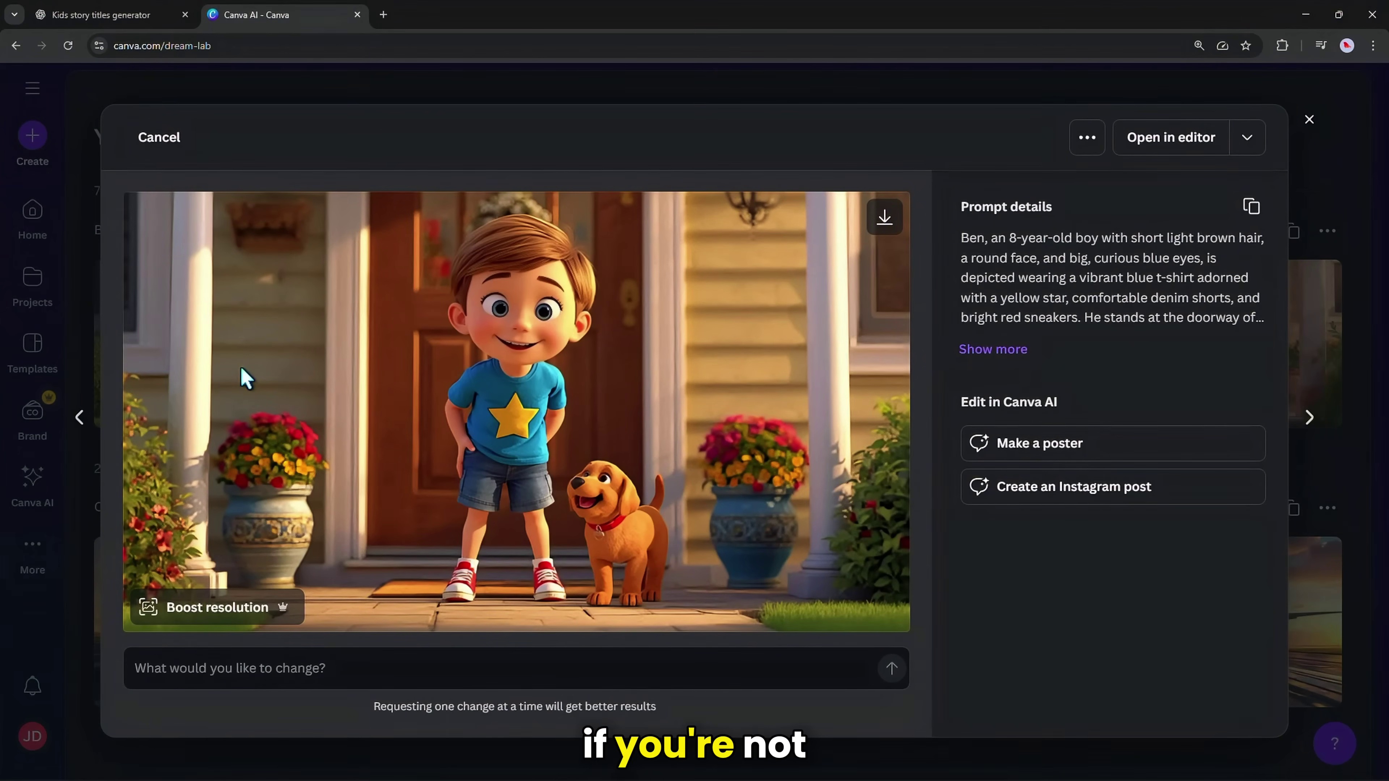
pyautogui.click(1308, 418)
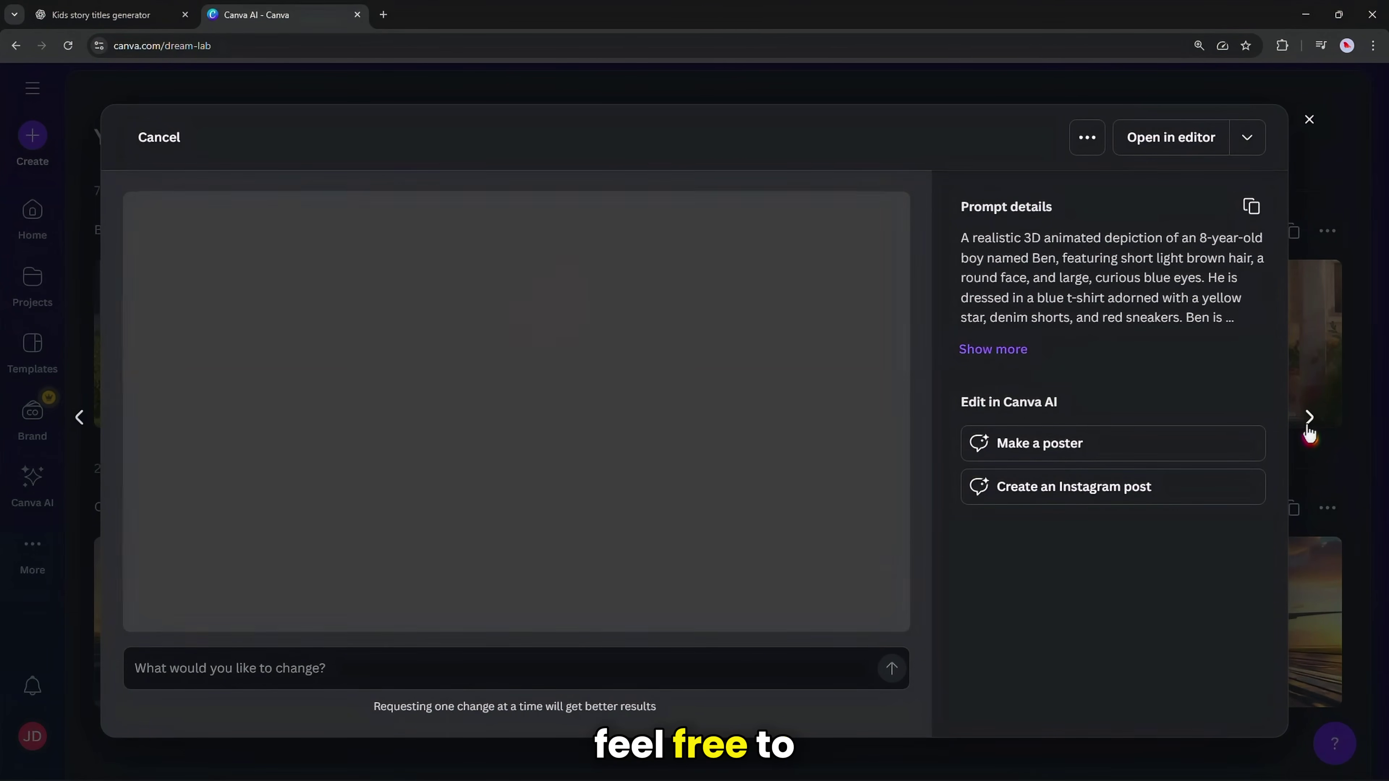
pyautogui.press('Left')
pyautogui.click(1308, 120)
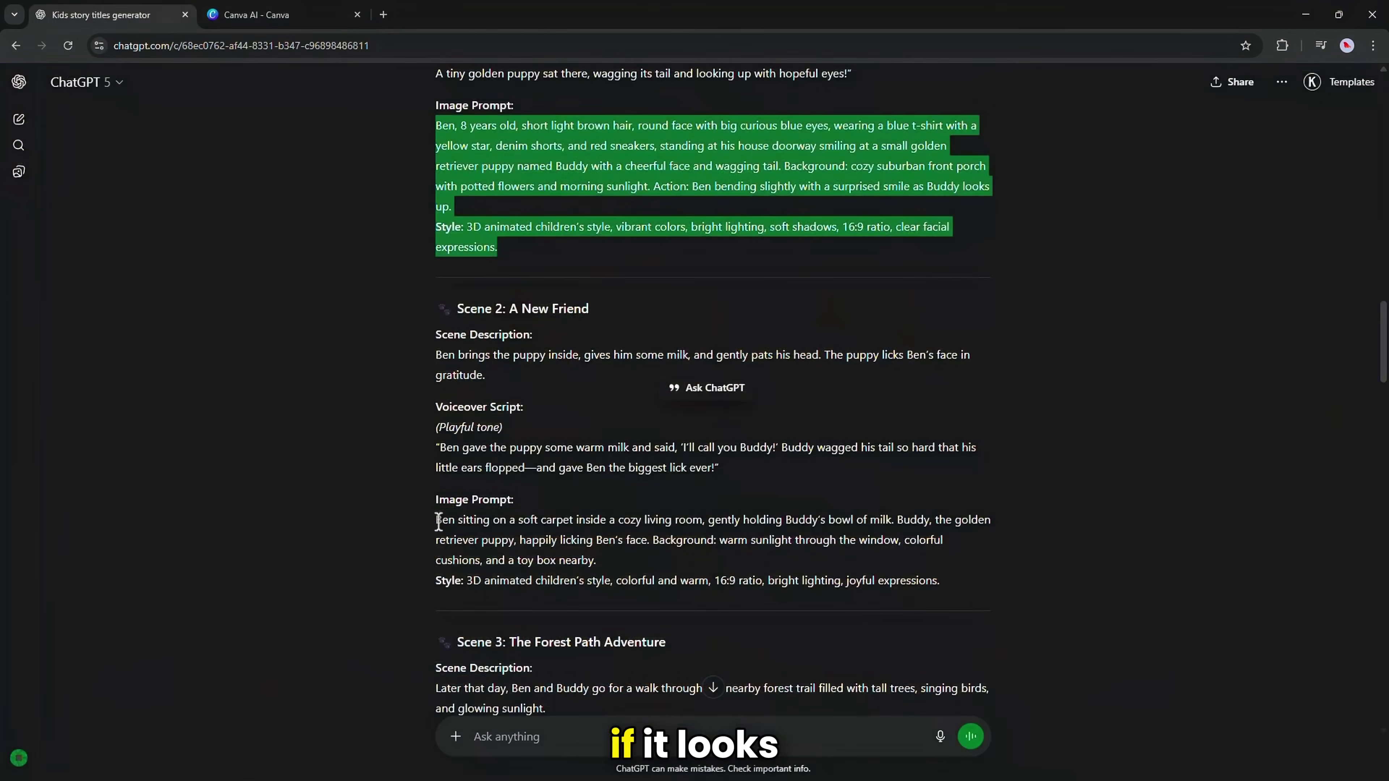
# - Generate living-room images from the Scene 2 prompt of Ben feeding Buddy milk
pyautogui.moveTo(436, 520); pyautogui.dragTo(807, 584)
pyautogui.hotkey('ctrl', 'c')
pyautogui.rightClick(662, 559)
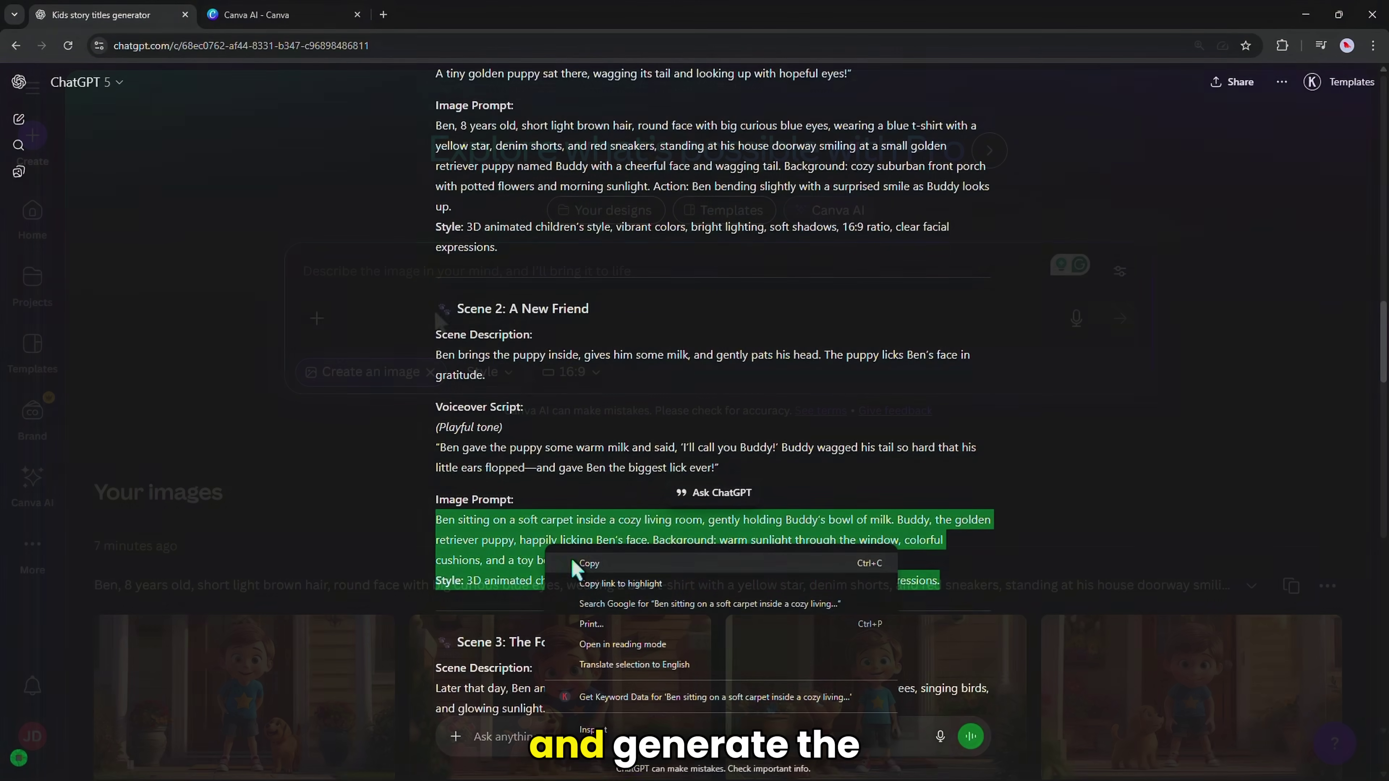
pyautogui.rightClick(428, 287)
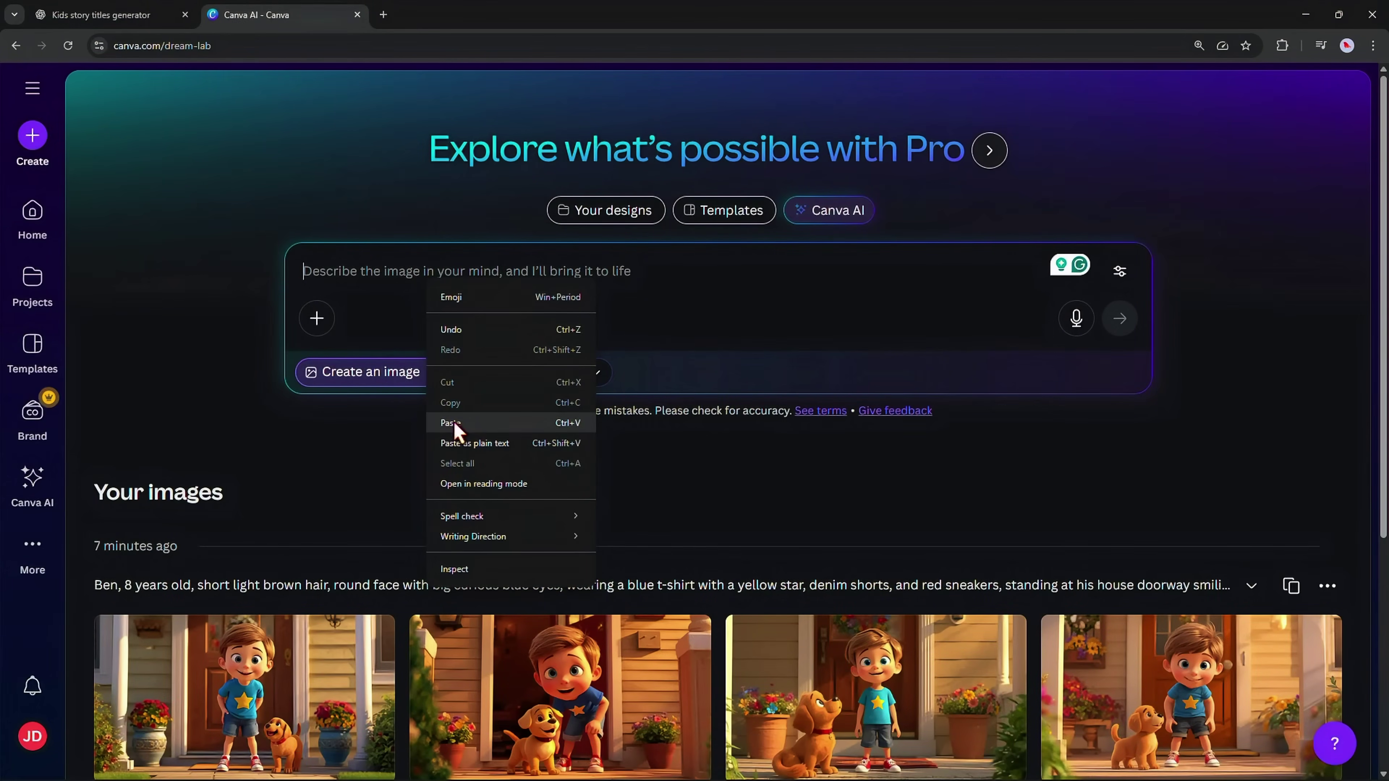
pyautogui.click(451, 423)
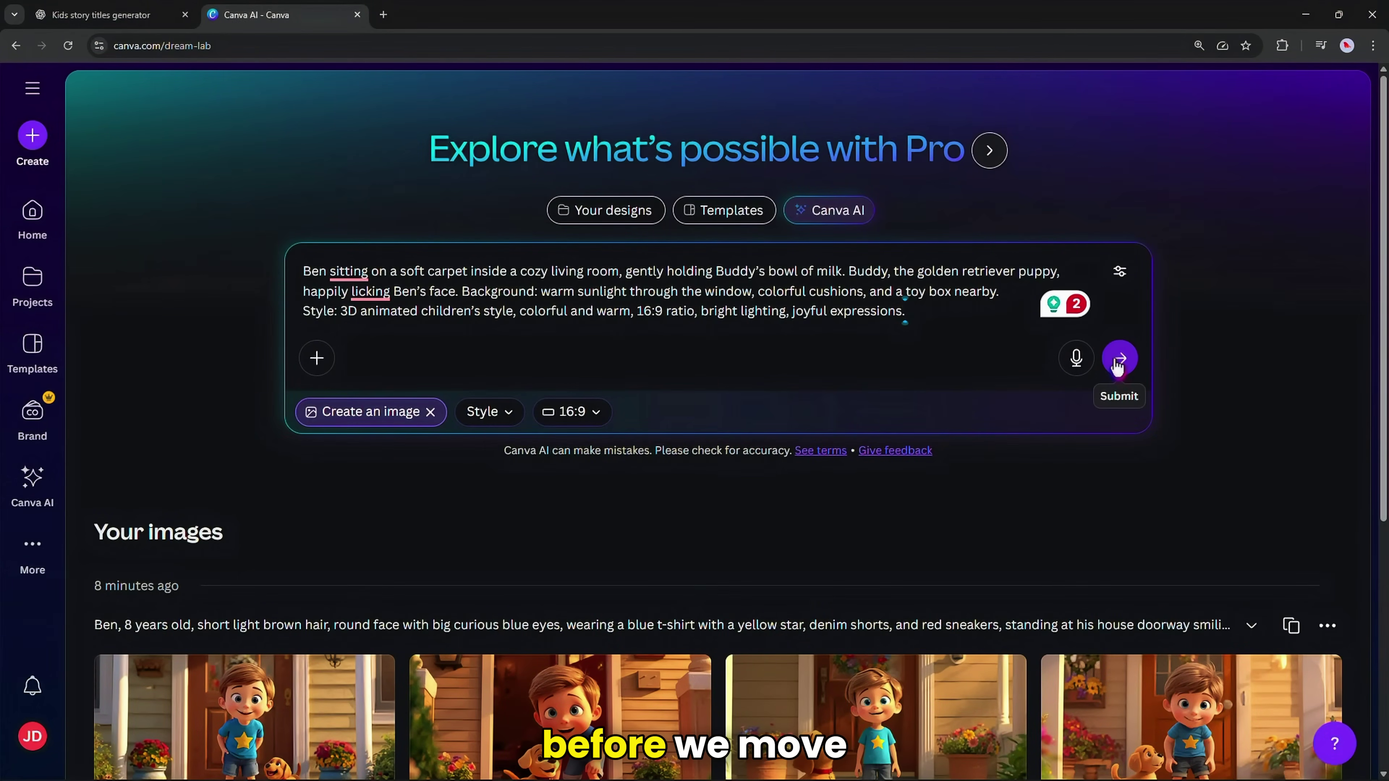
pyautogui.click(1120, 353)
pyautogui.scroll(-4, 721, 574)
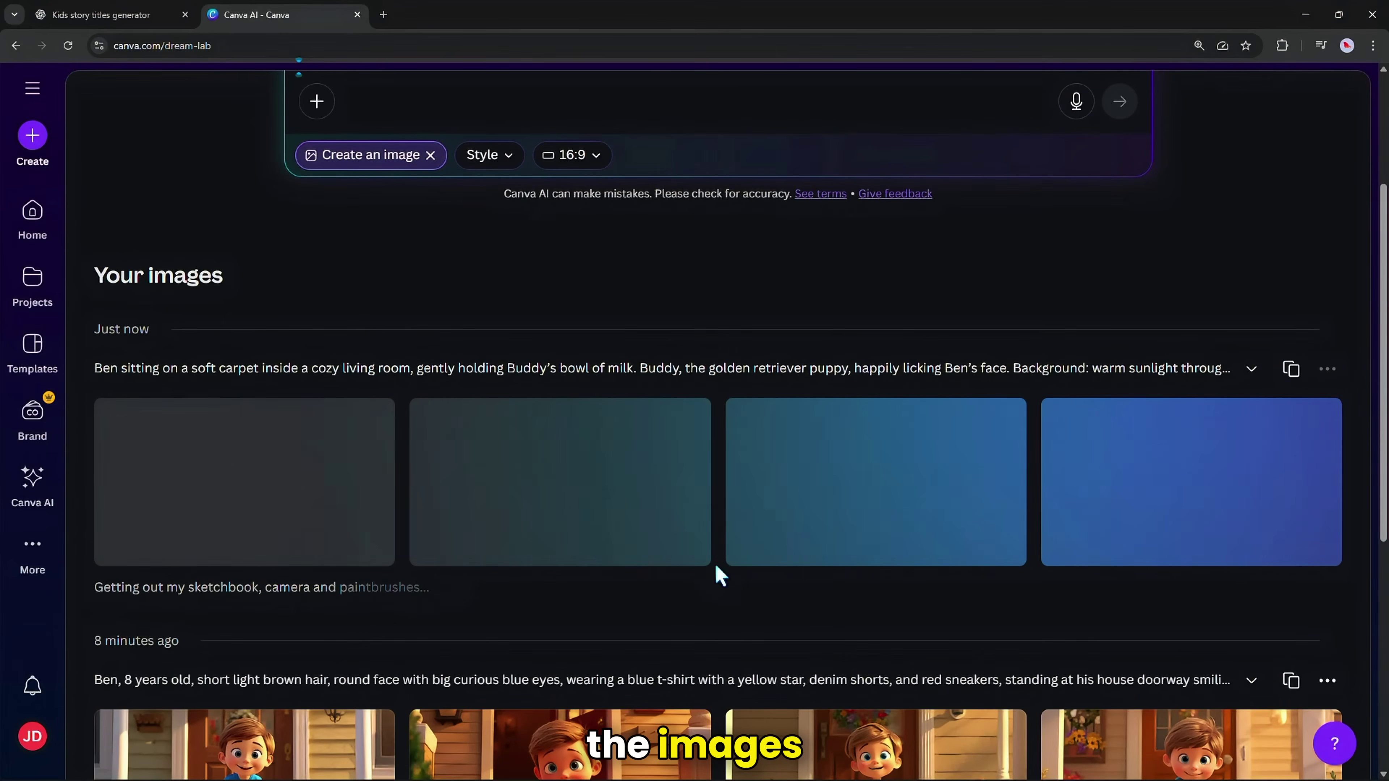
pyautogui.scroll(-1, 716, 565)
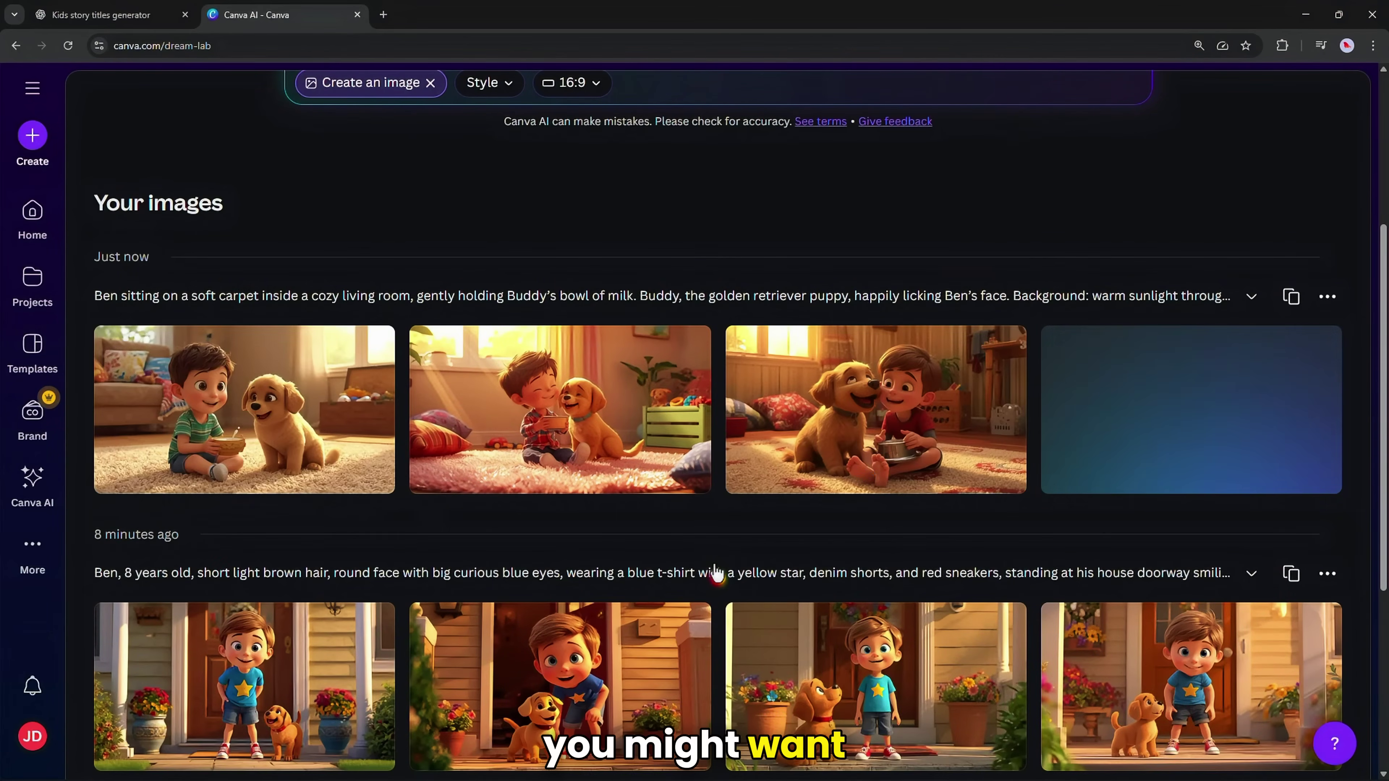
pyautogui.scroll(-1, 715, 563)
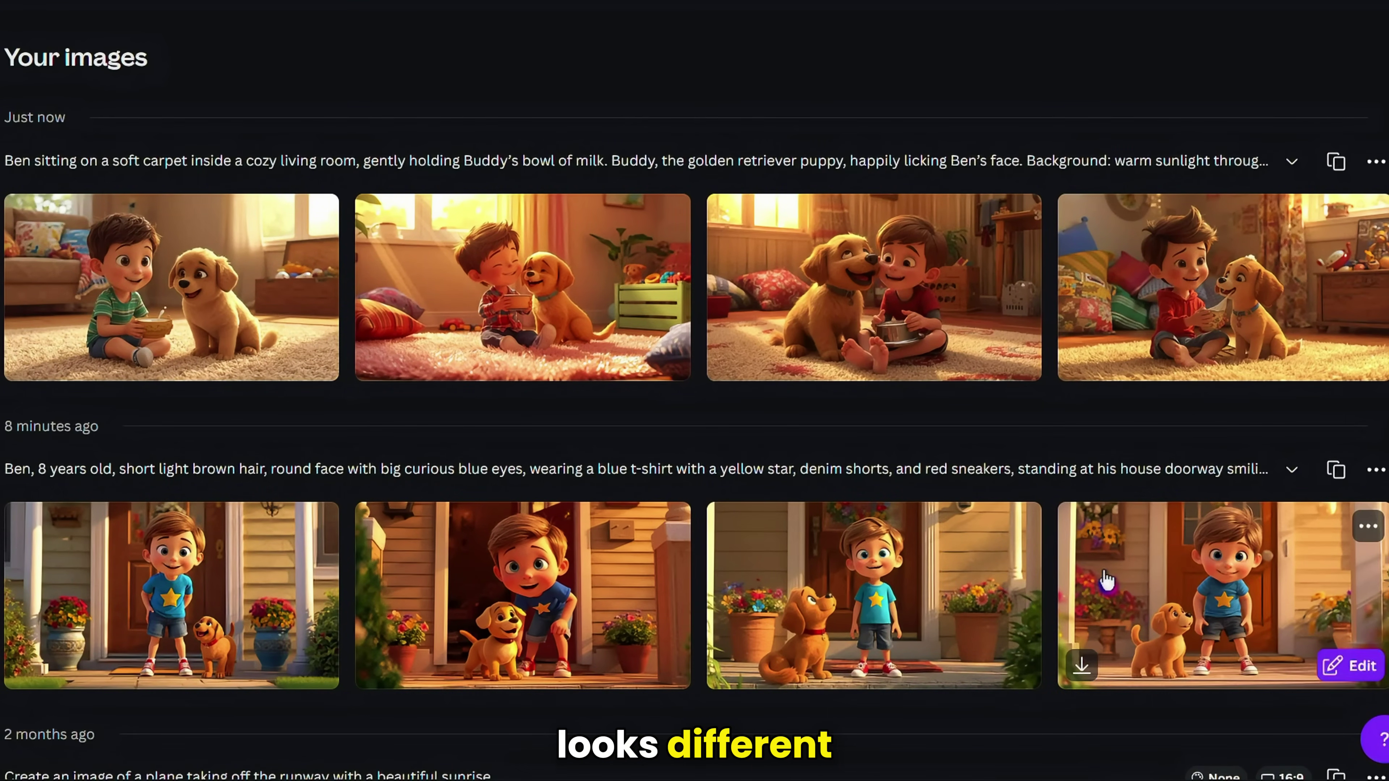
# - Expand the living-room and doorway prompts in Your images to compare their wording
pyautogui.click(221, 165)
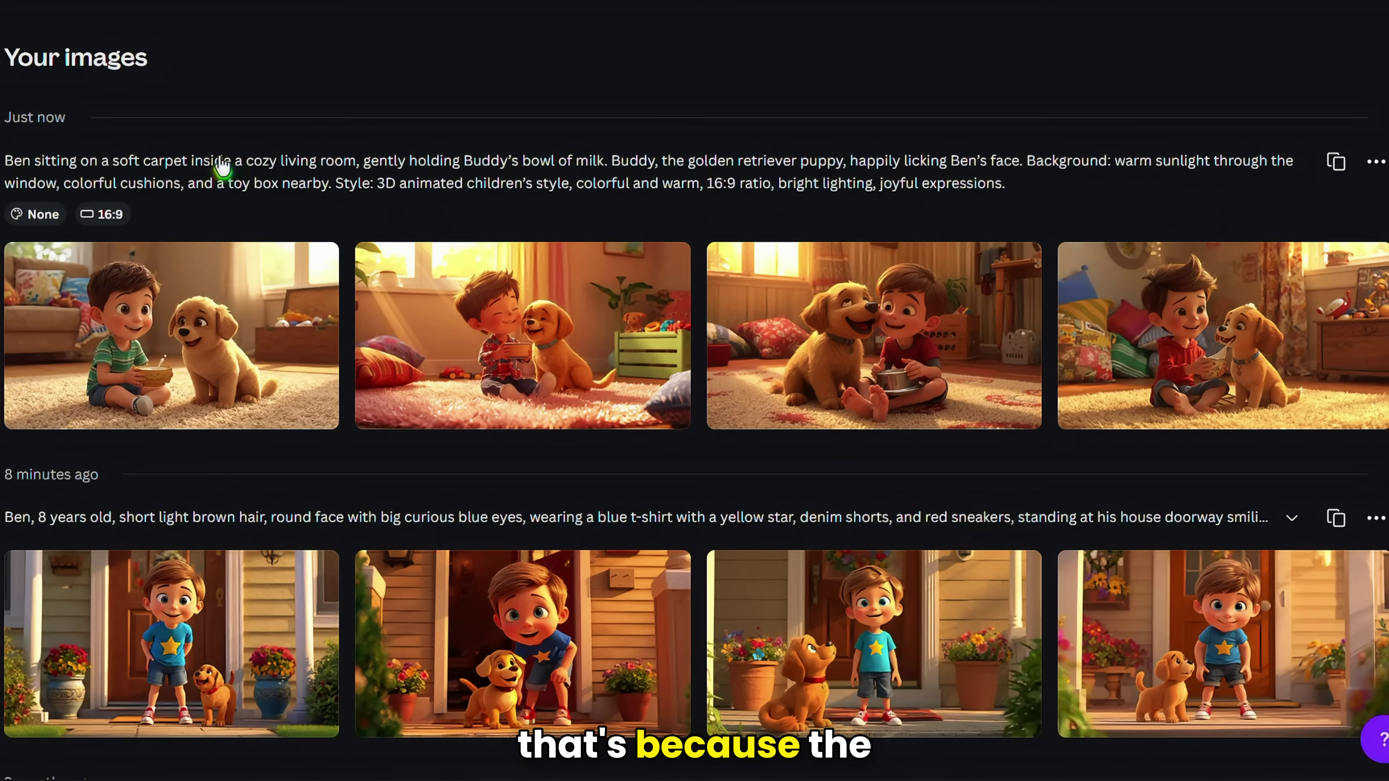
pyautogui.click(211, 520)
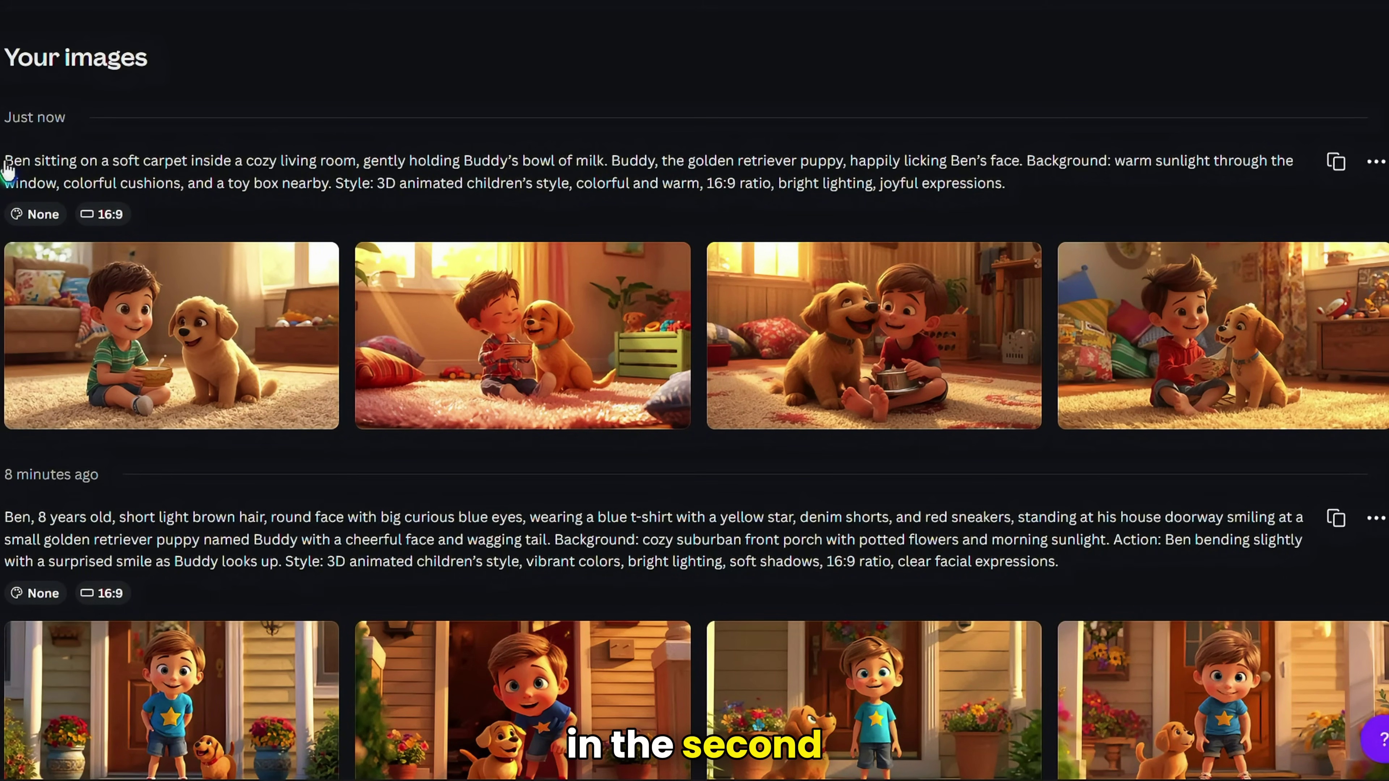
pyautogui.click(30, 176)
pyautogui.click(30, 176)
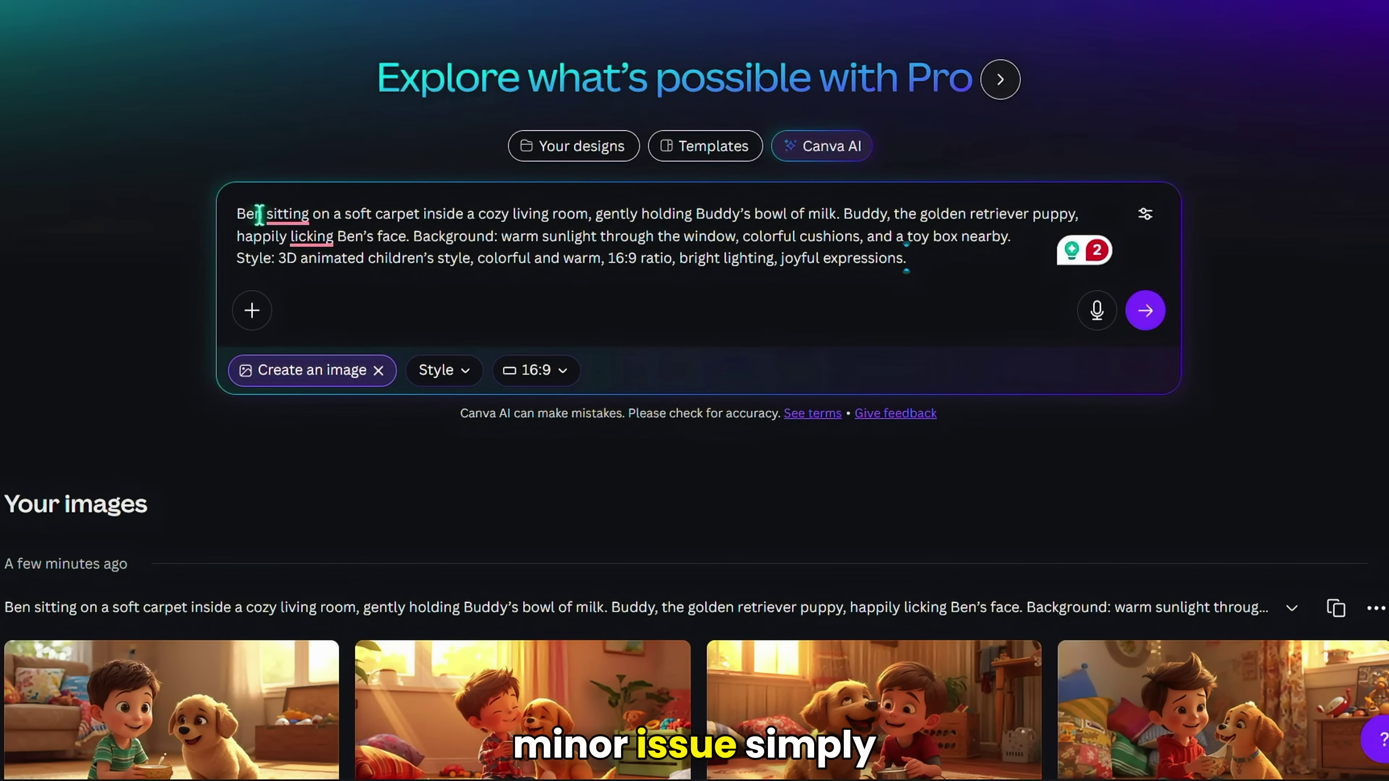
# - Replace 'Ben' at the start of the prompt with his full pasted character description
pyautogui.moveTo(263, 213); pyautogui.dragTo(247, 215)
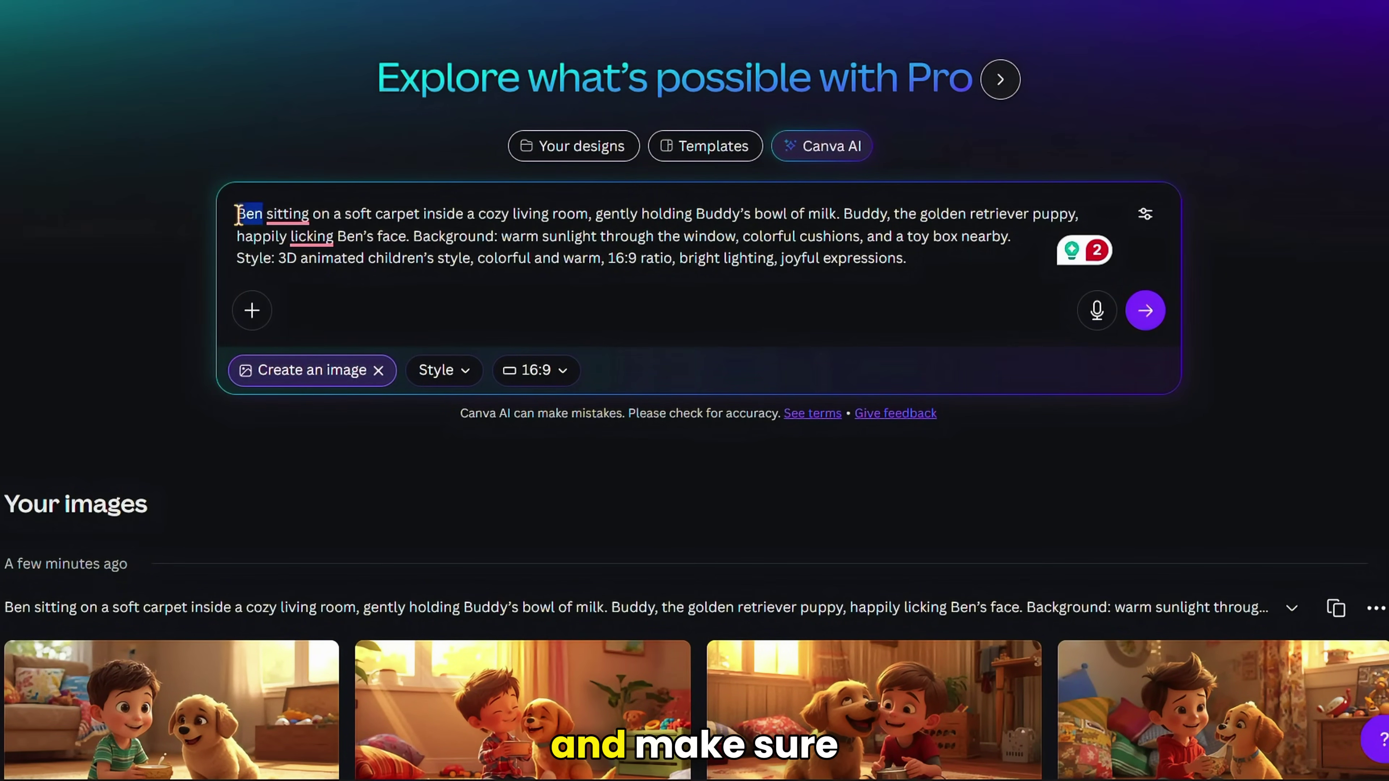
pyautogui.rightClick(240, 215)
pyautogui.click(309, 315)
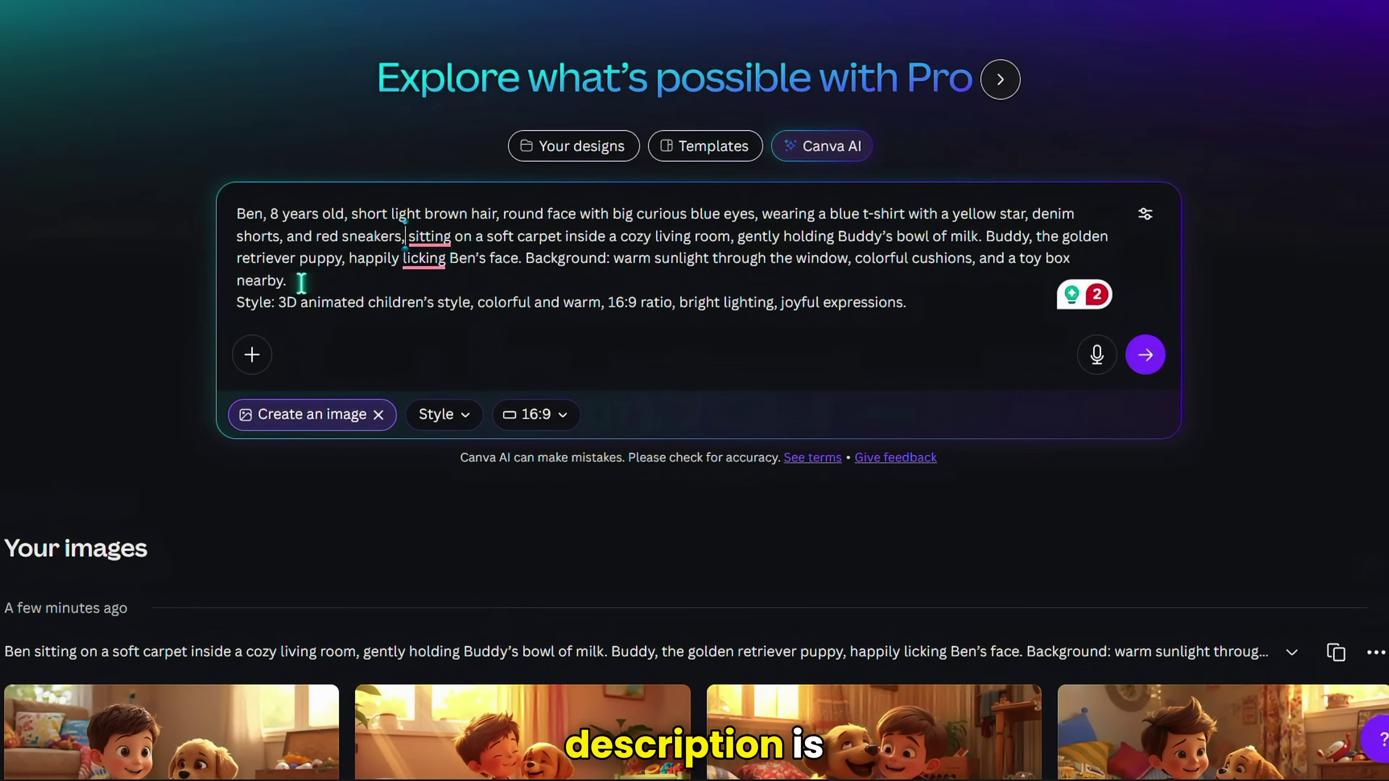
pyautogui.moveTo(376, 236); pyautogui.dragTo(245, 221)
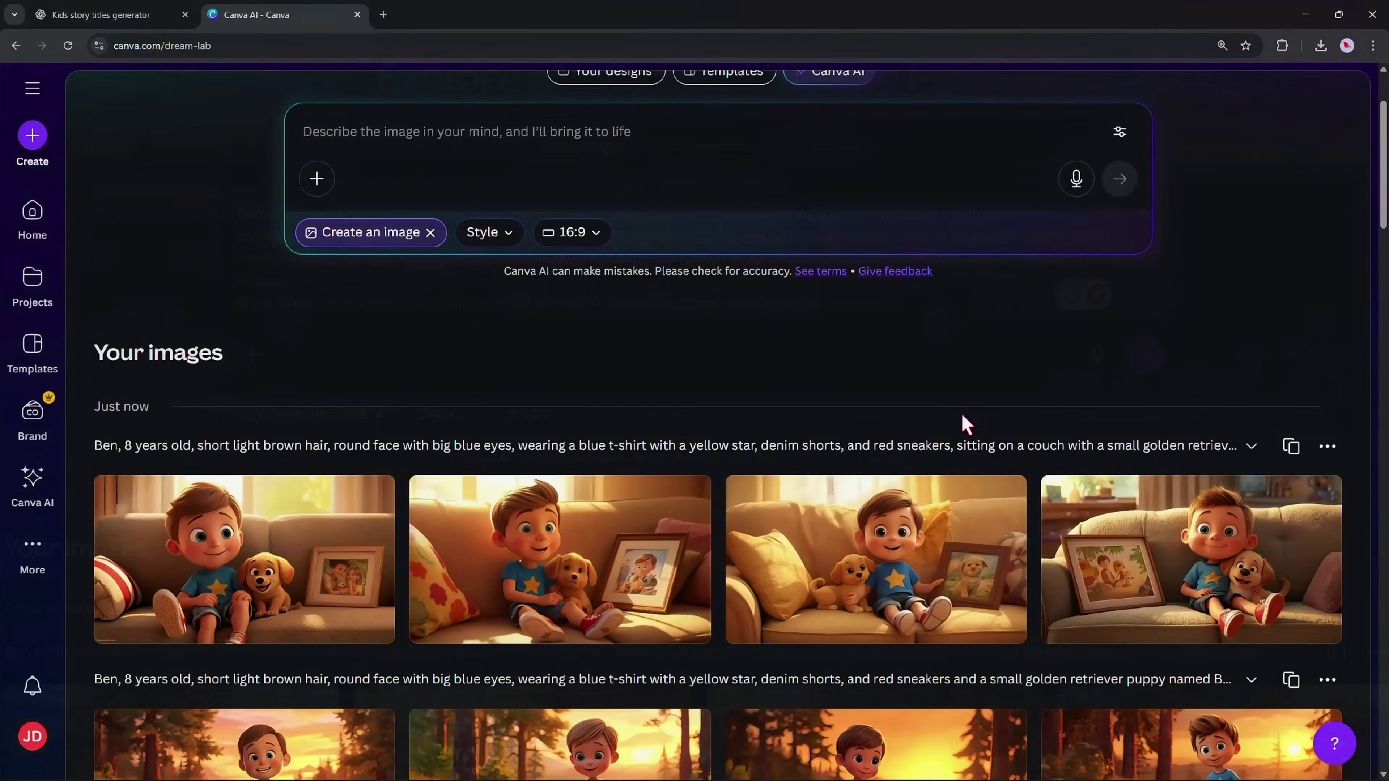
pyautogui.scroll(-10, 962, 421)
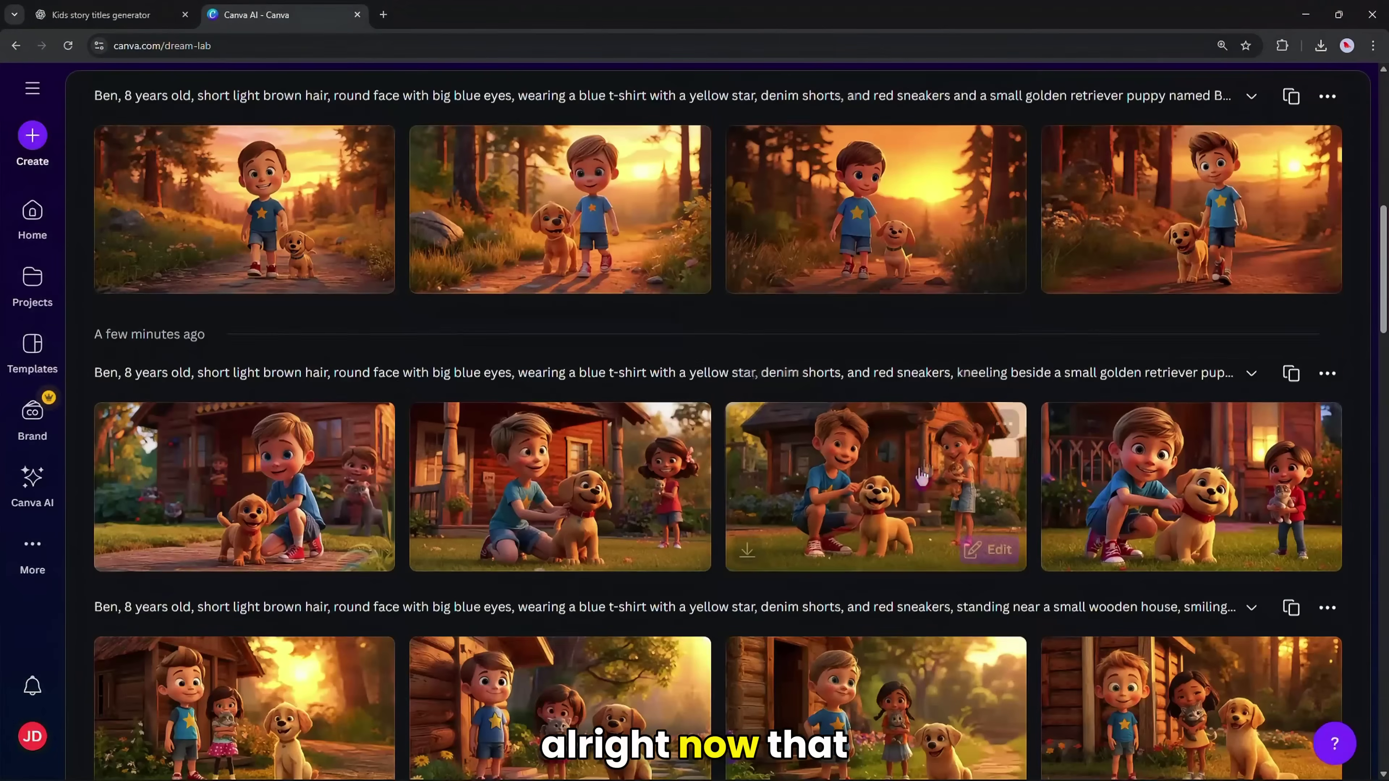
pyautogui.scroll(-20, 921, 476)
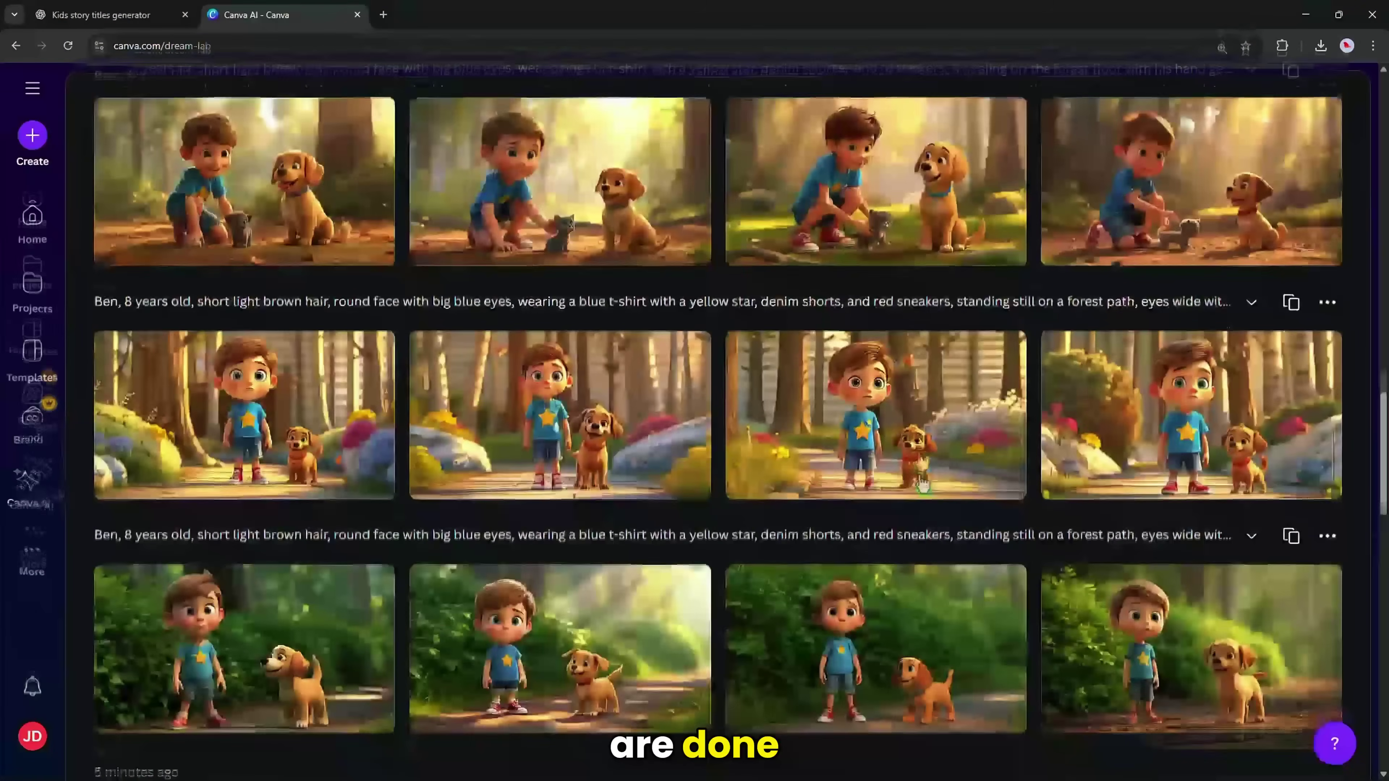
pyautogui.scroll(-20, 921, 478)
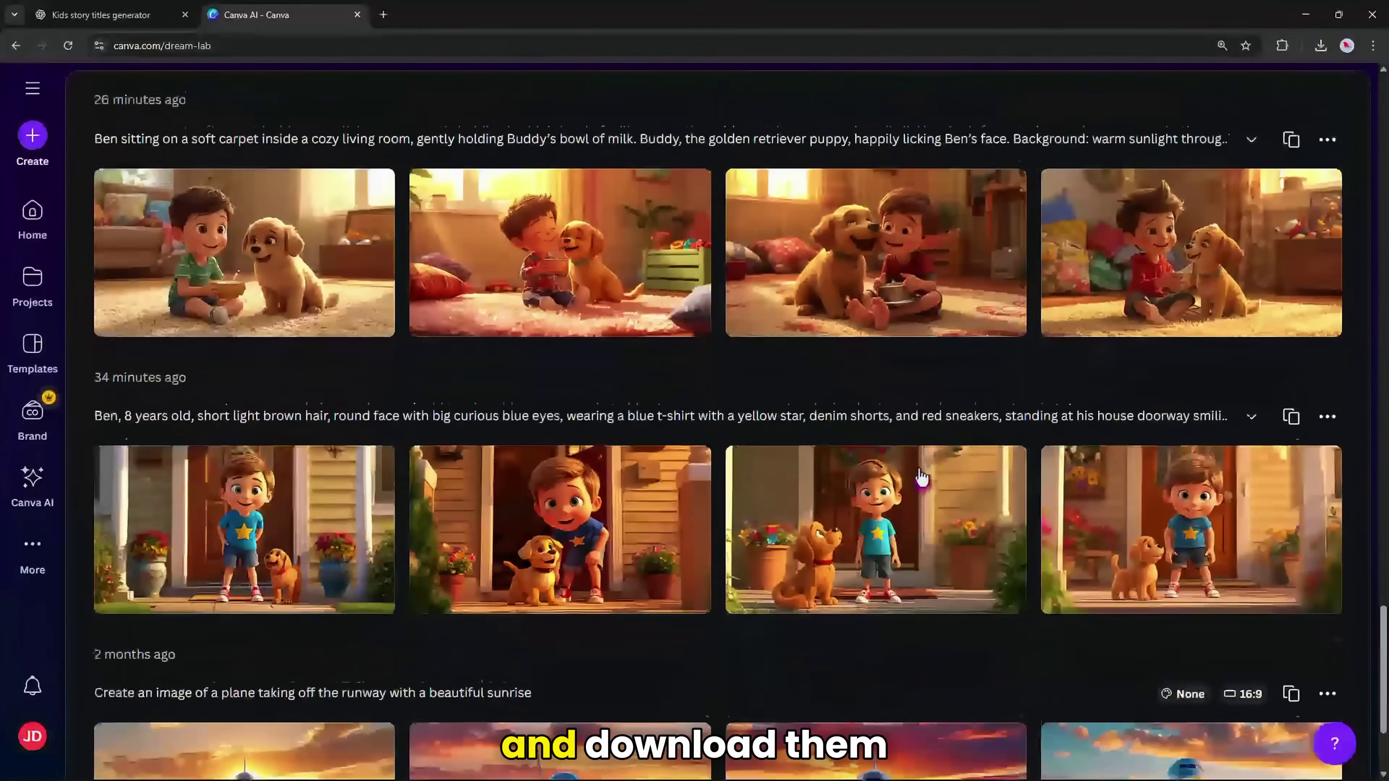
pyautogui.moveTo(922, 478)
pyautogui.scroll(15, 722, 465)
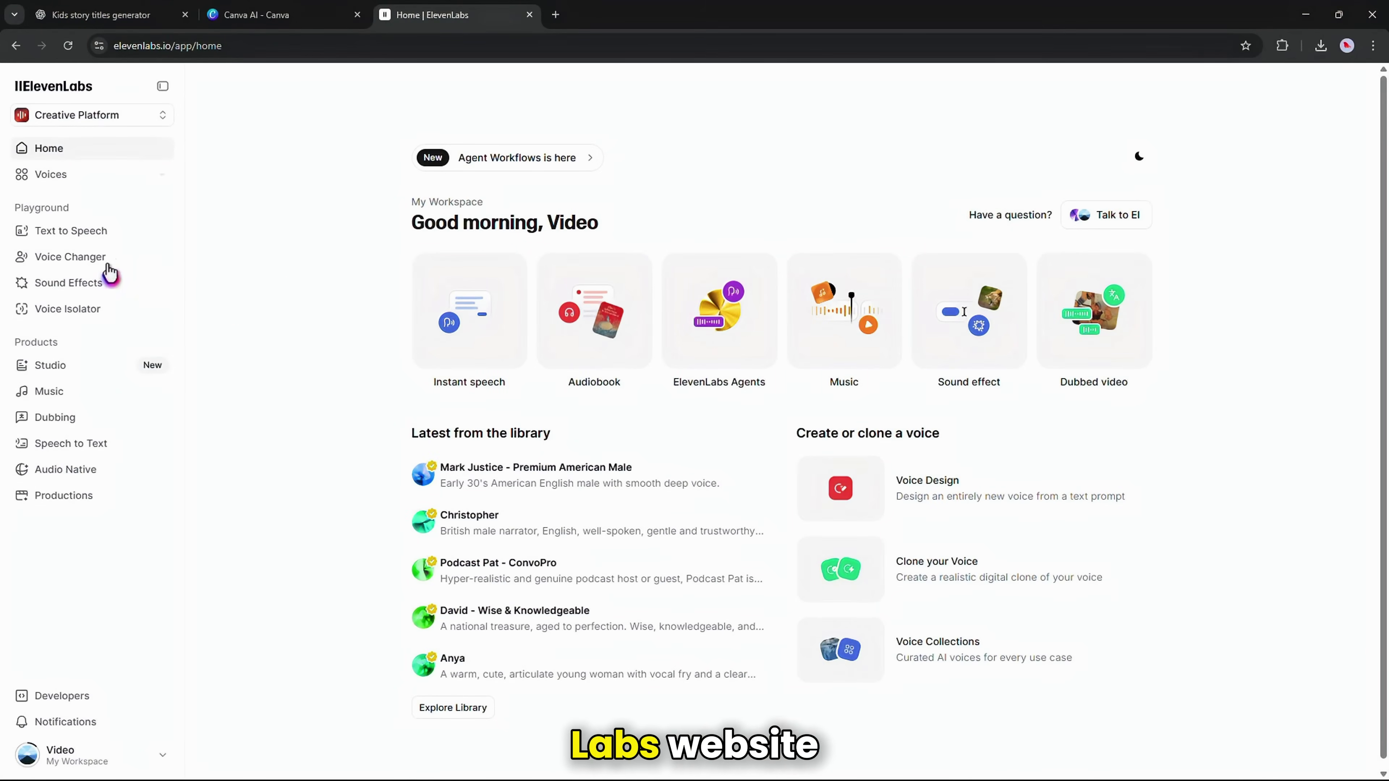
# - Paste the story script into ElevenLabs Text to Speech
pyautogui.click(77, 243)
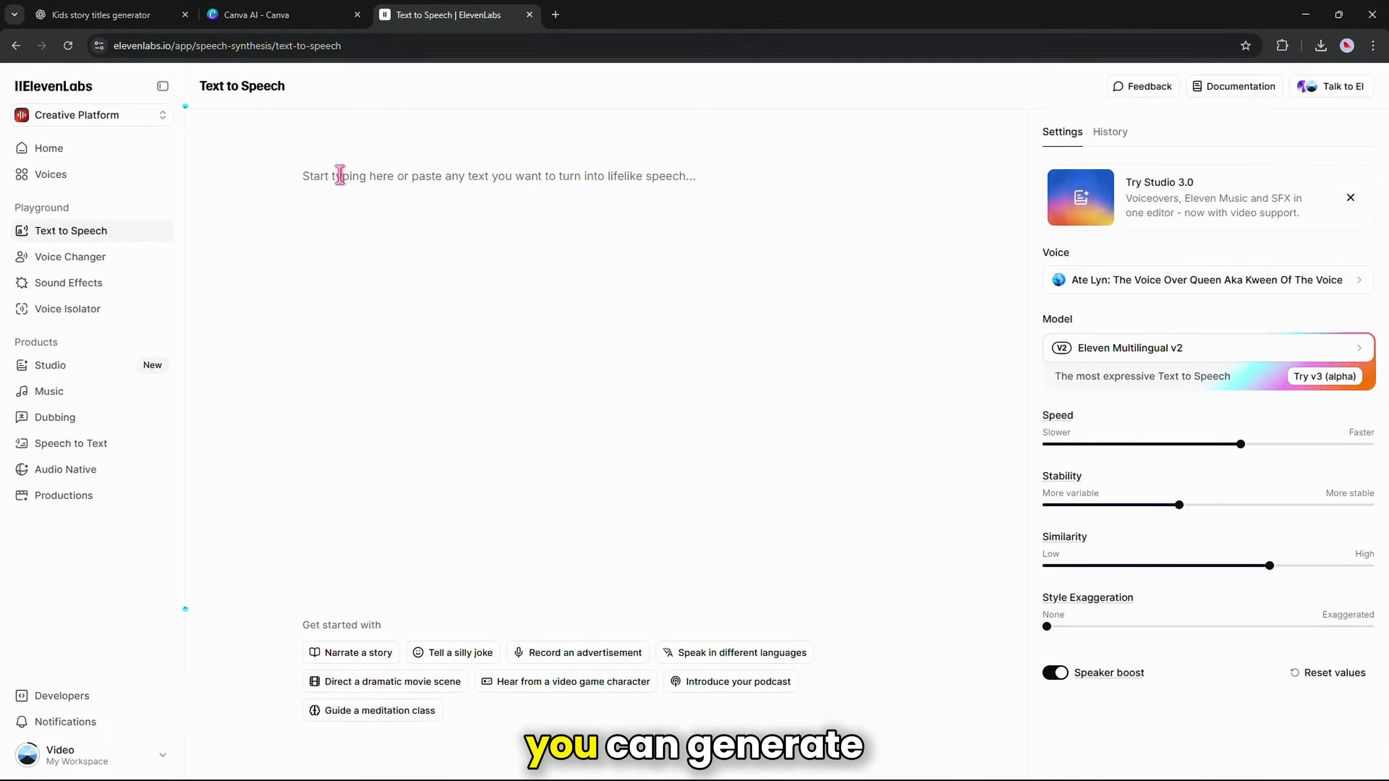
pyautogui.rightClick(341, 177)
pyautogui.click(394, 314)
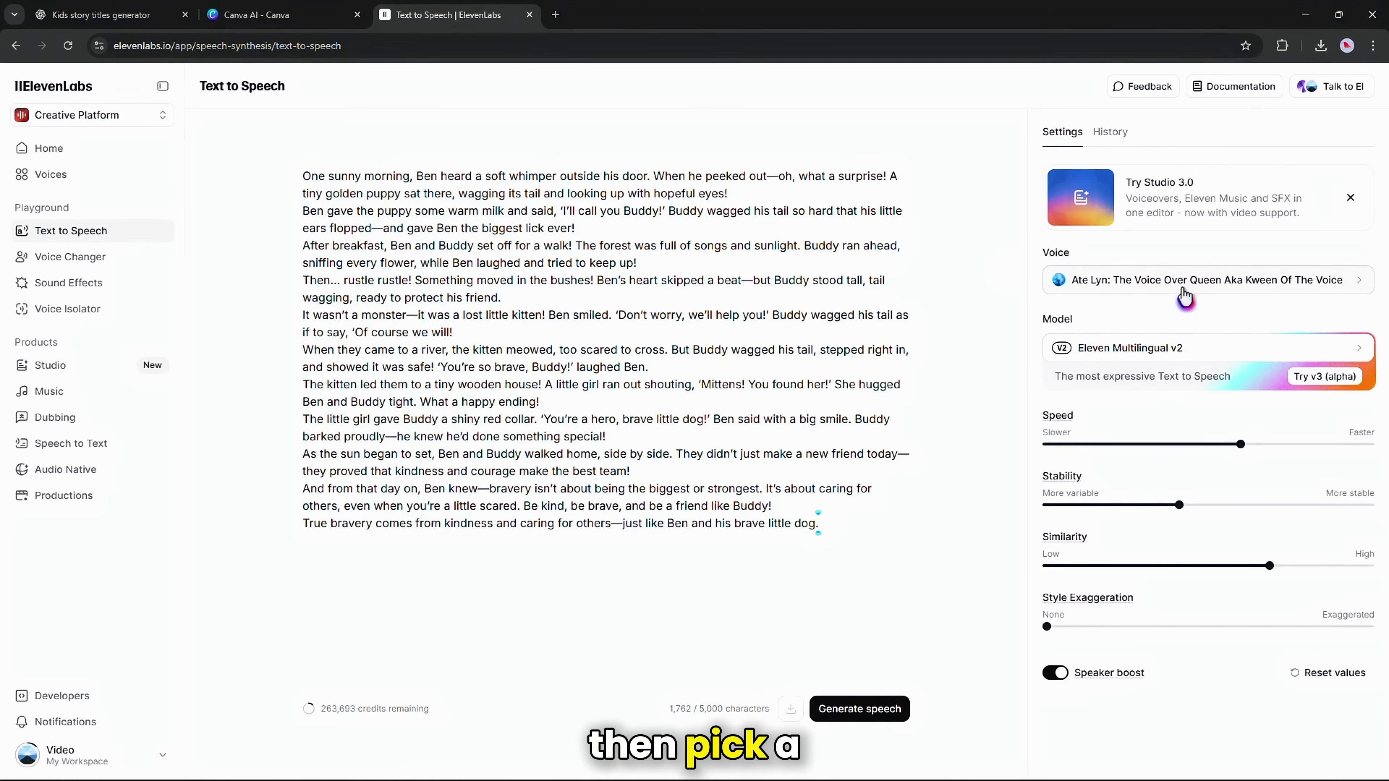
# - Pick a warm, mature British male narrator voice, generate the narration and download the MP3
pyautogui.click(1190, 291)
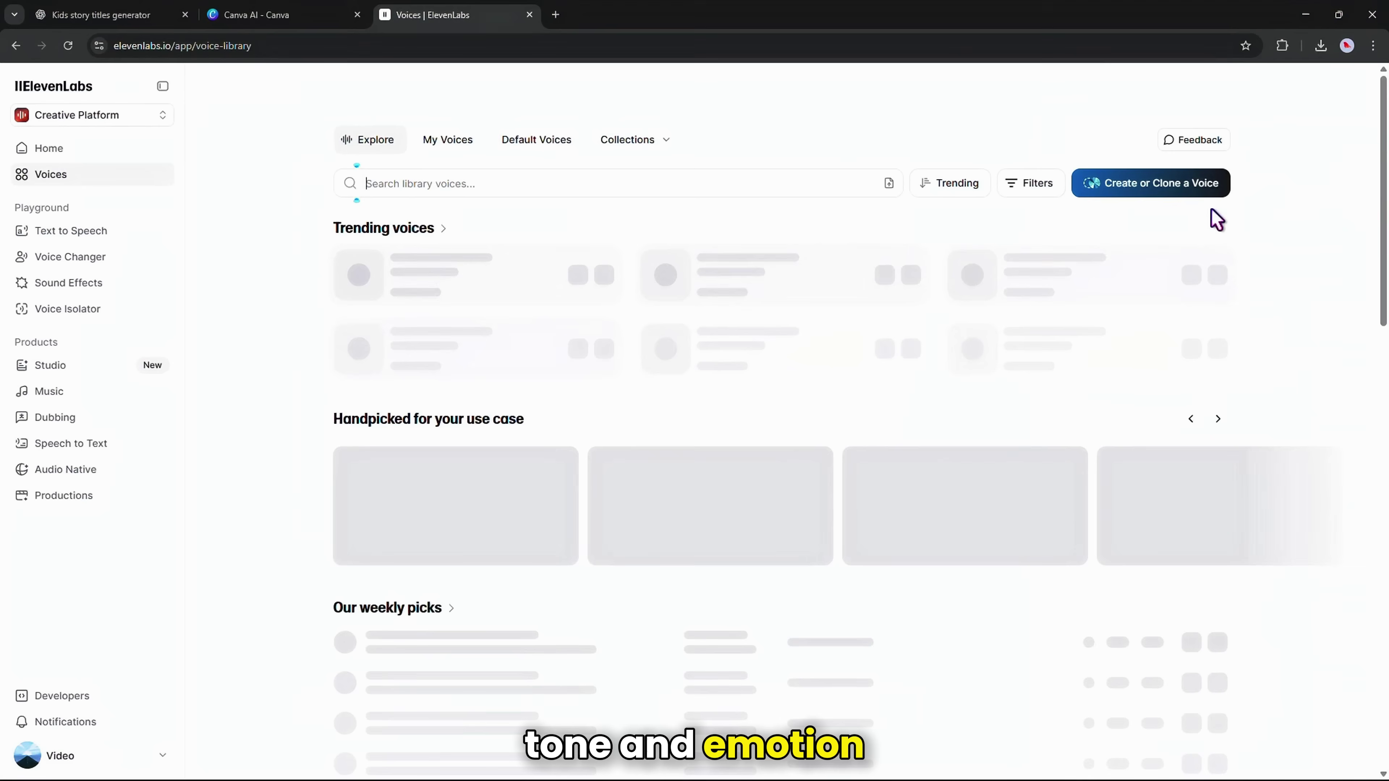
pyautogui.click(1025, 186)
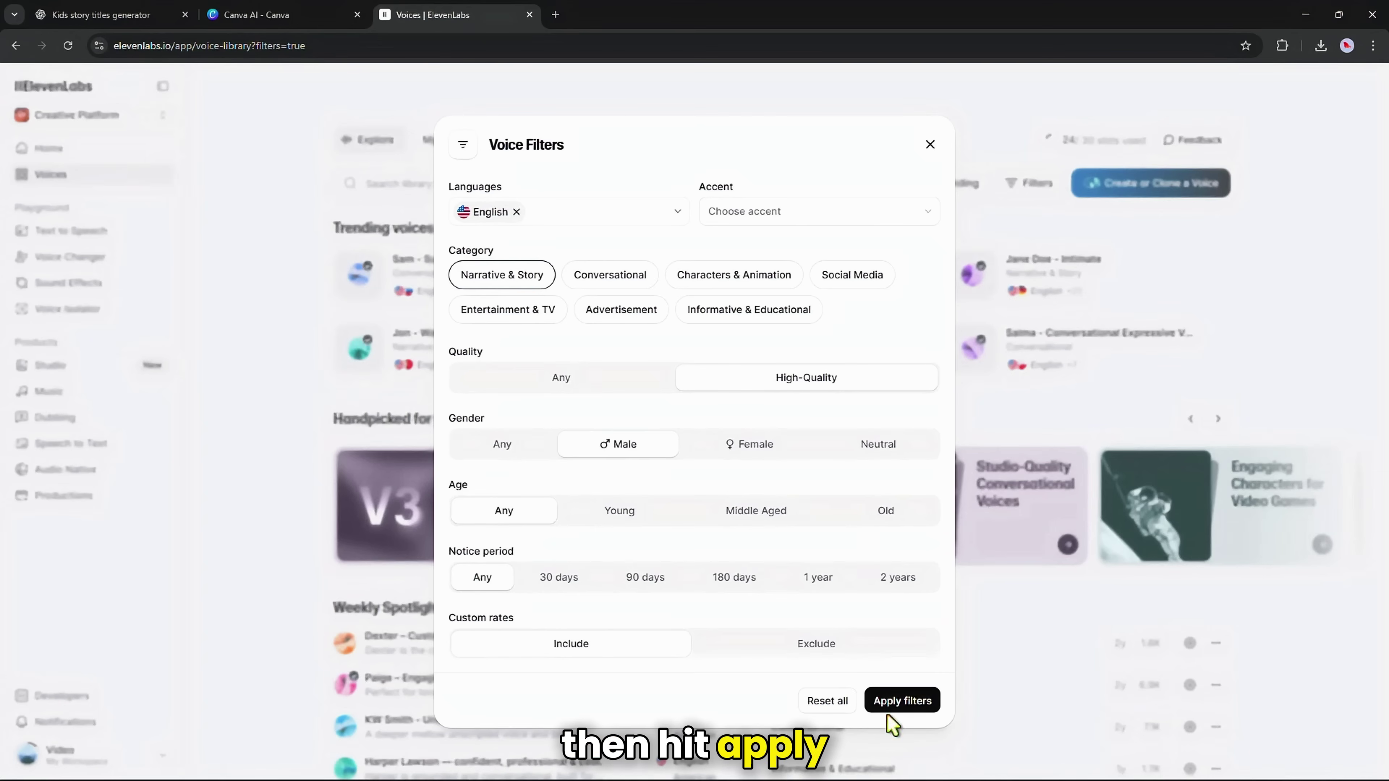
pyautogui.click(899, 707)
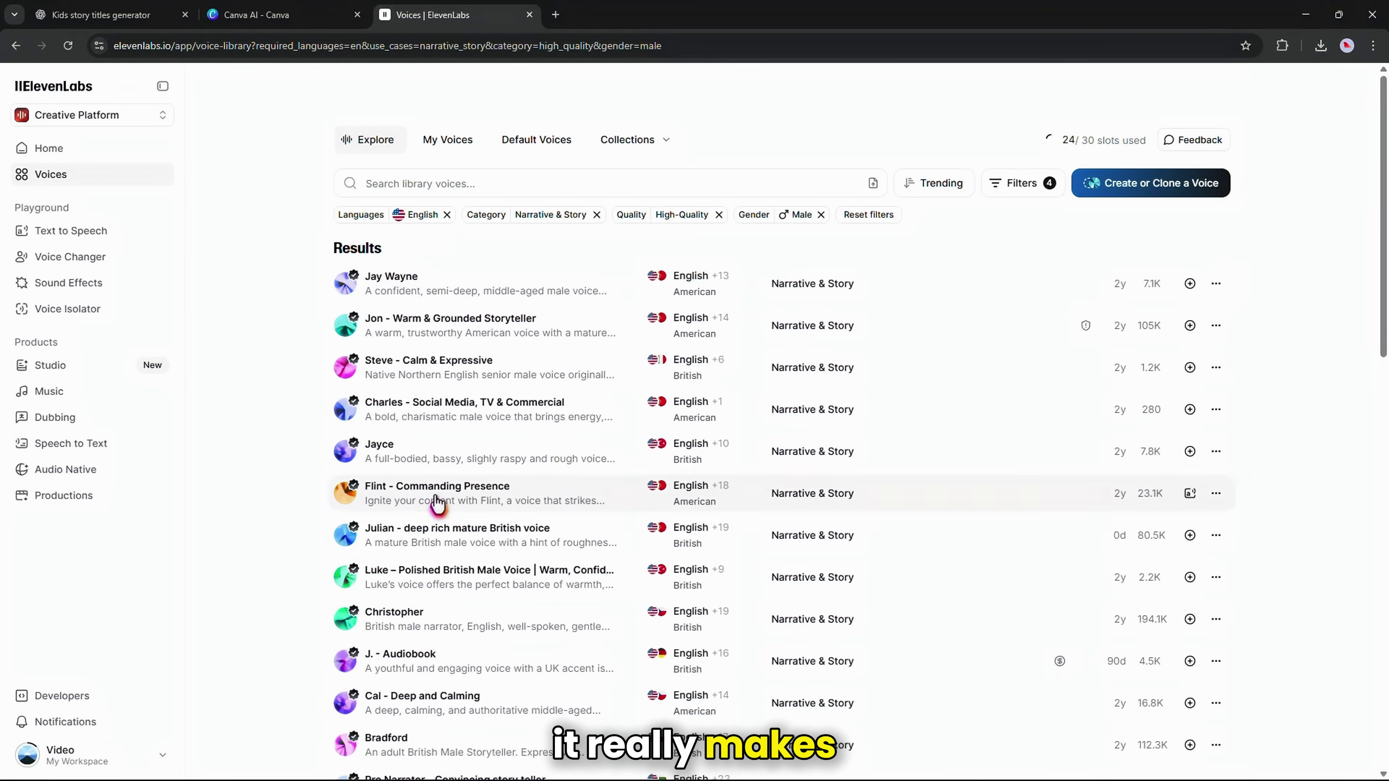
pyautogui.scroll(-10, 432, 692)
pyautogui.click(345, 351)
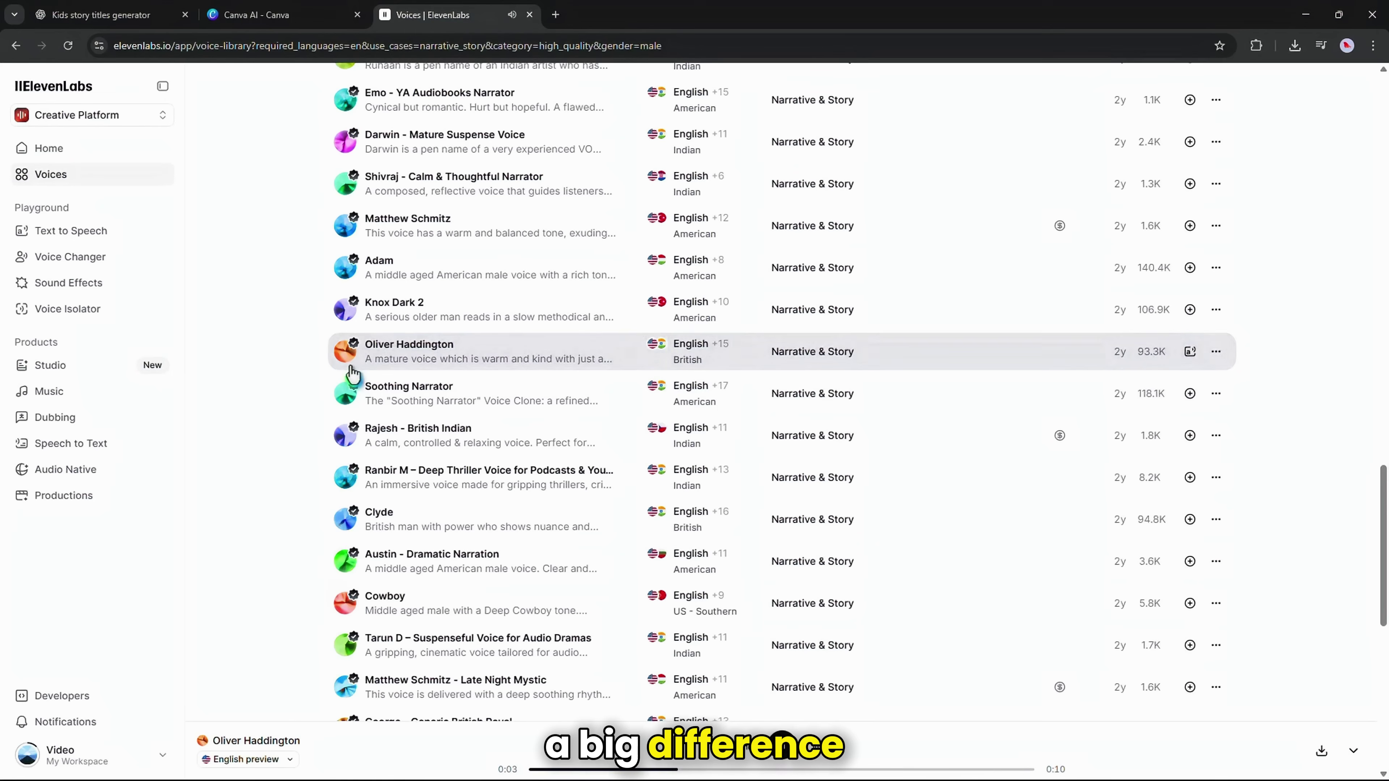
pyautogui.click(1190, 354)
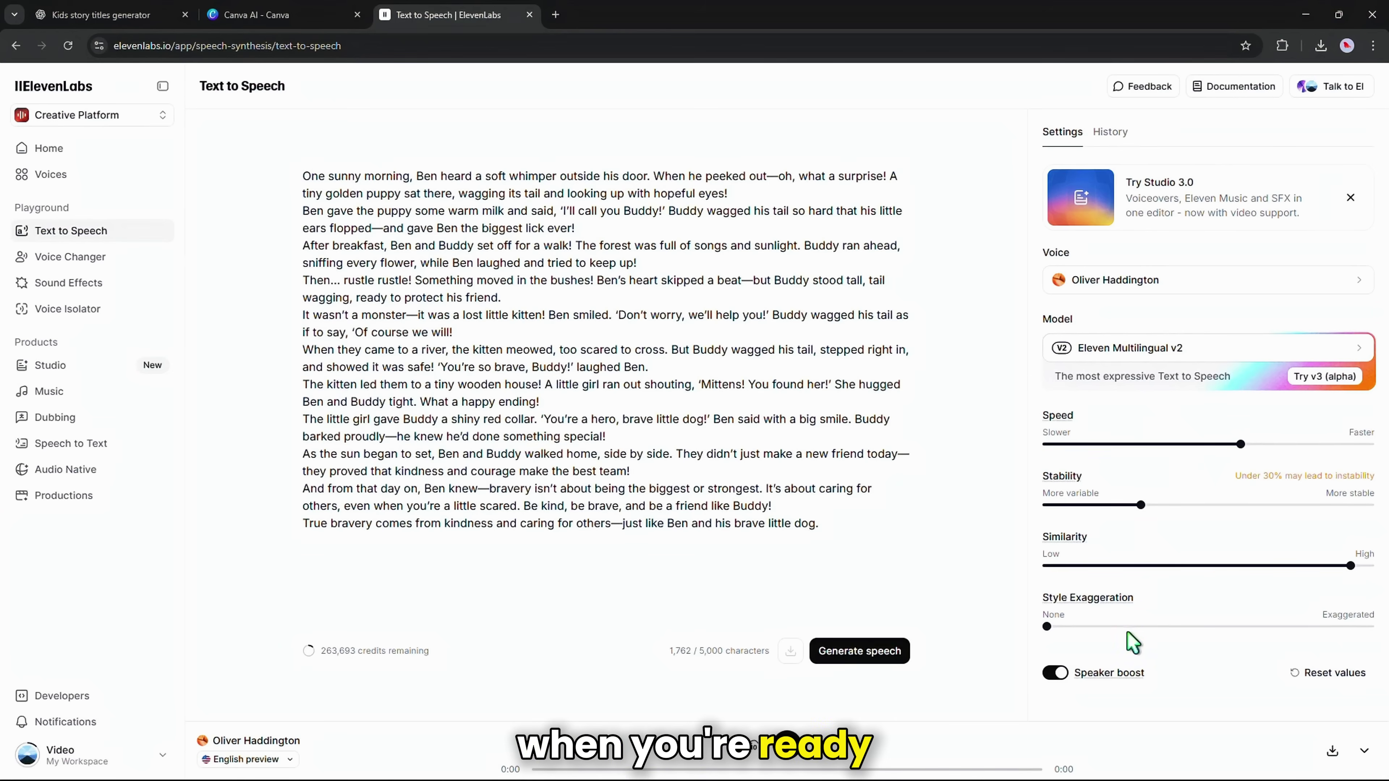
pyautogui.click(856, 656)
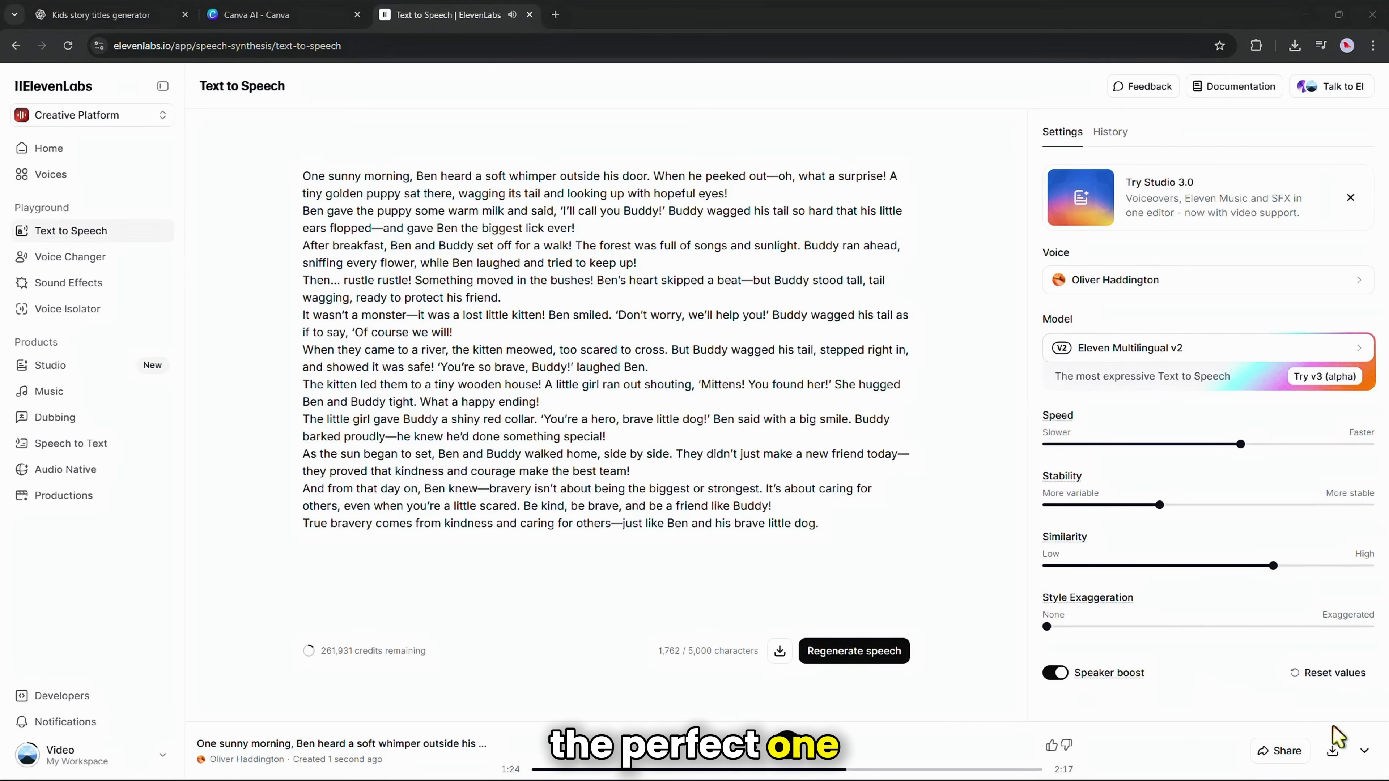
pyautogui.click(1333, 753)
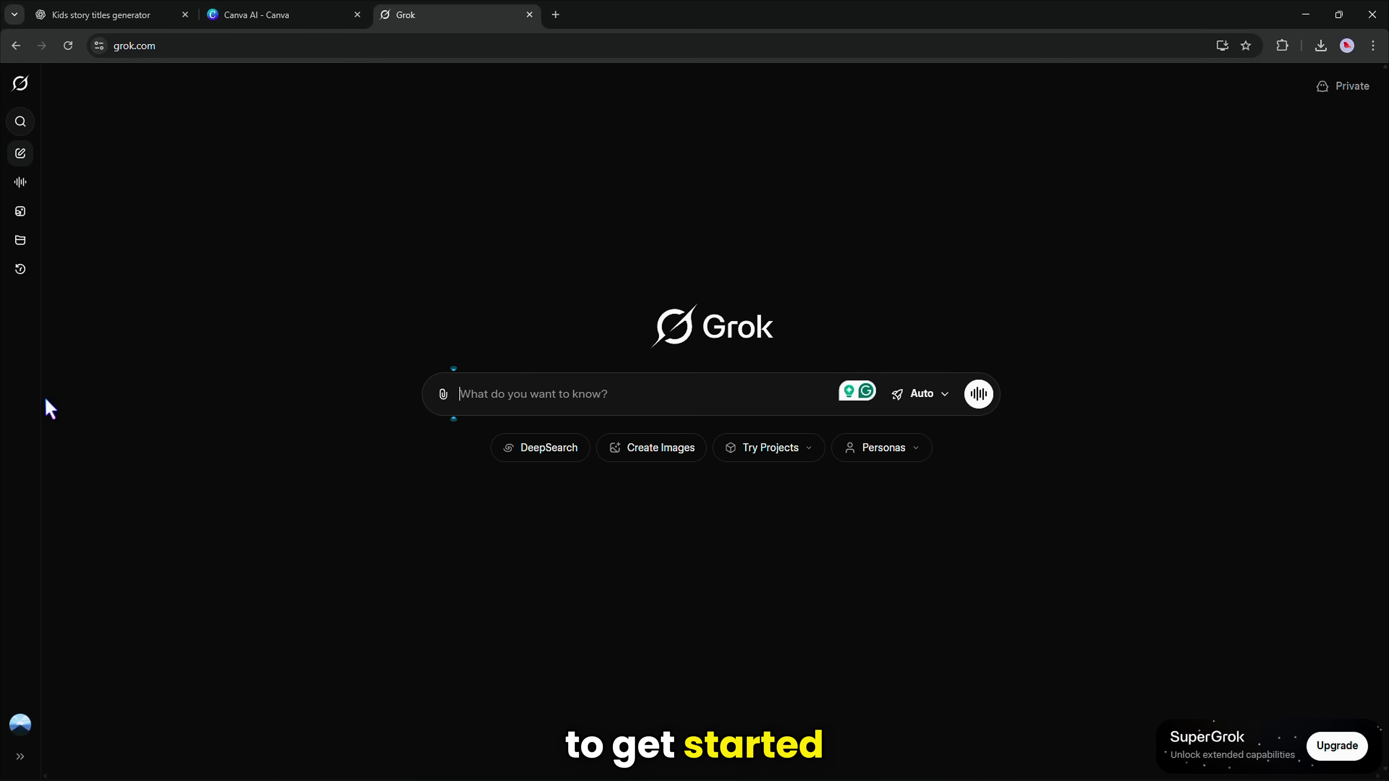
# - Browse Grok's Imagine and Projects pages, then attach the Ben and Buddy scene image to a new chat
pyautogui.click(24, 394)
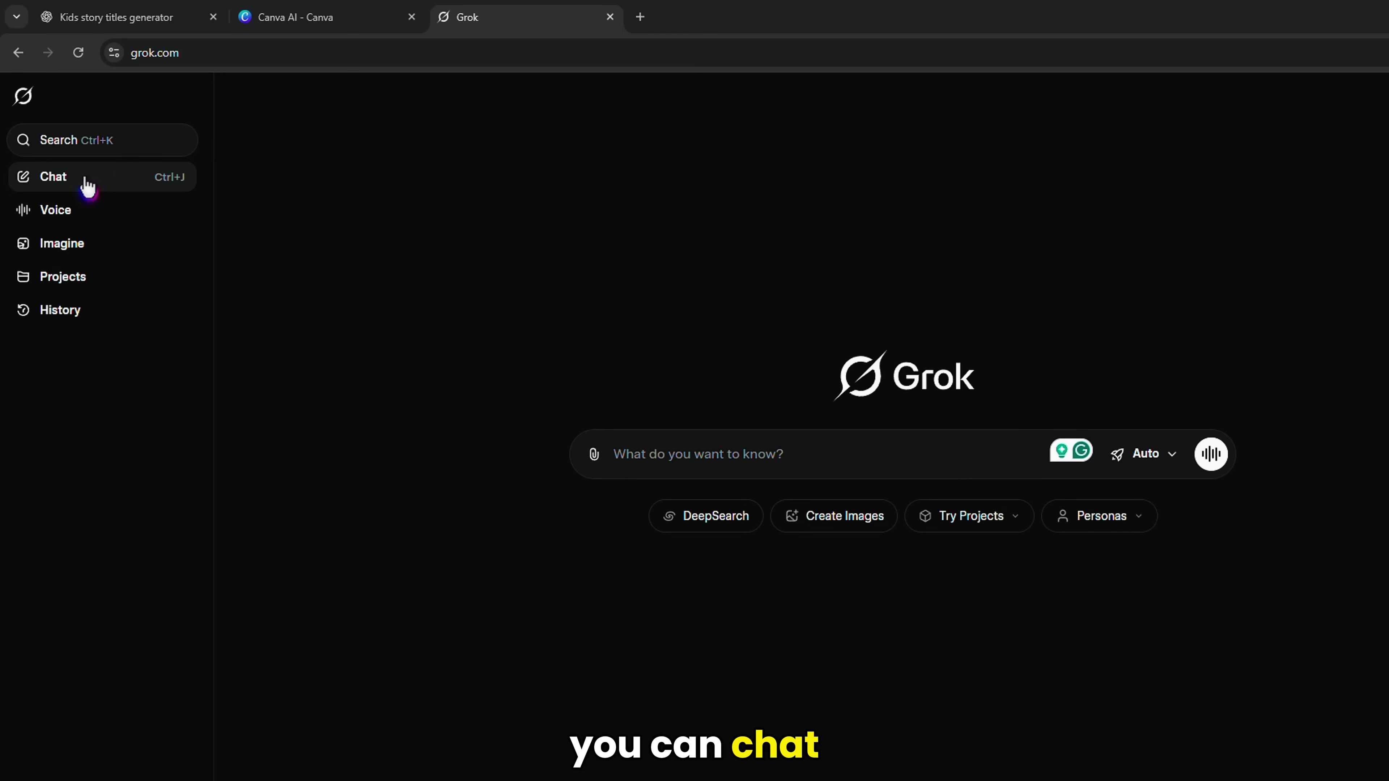
pyautogui.click(63, 256)
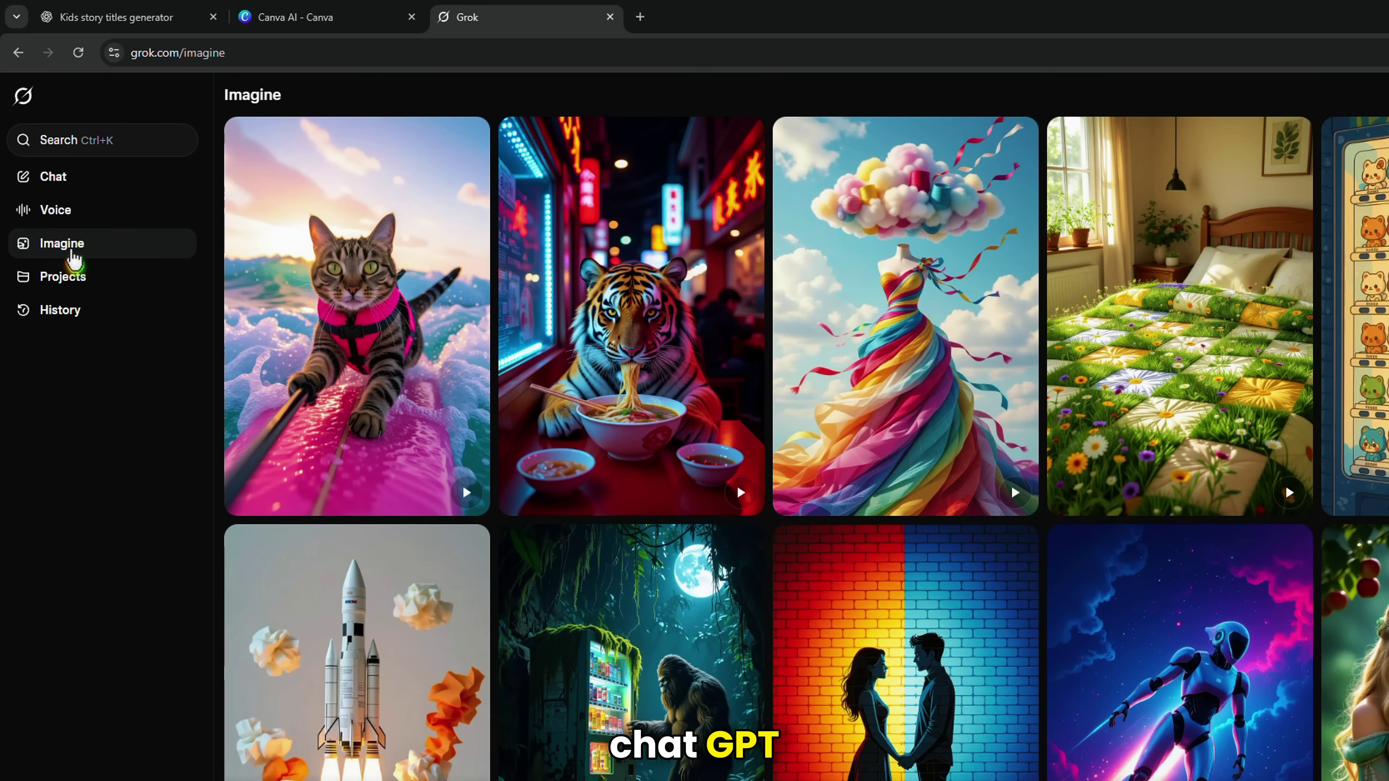
pyautogui.click(71, 278)
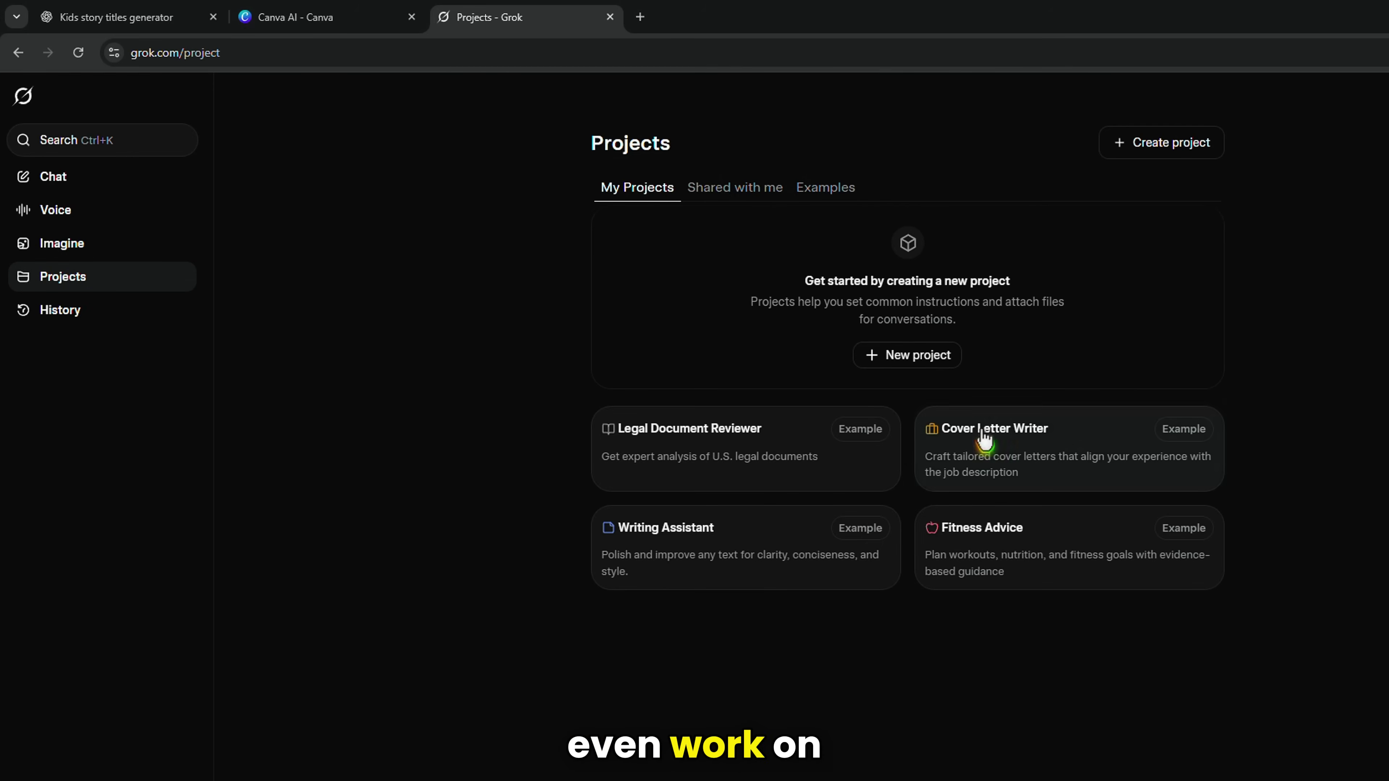
pyautogui.click(98, 178)
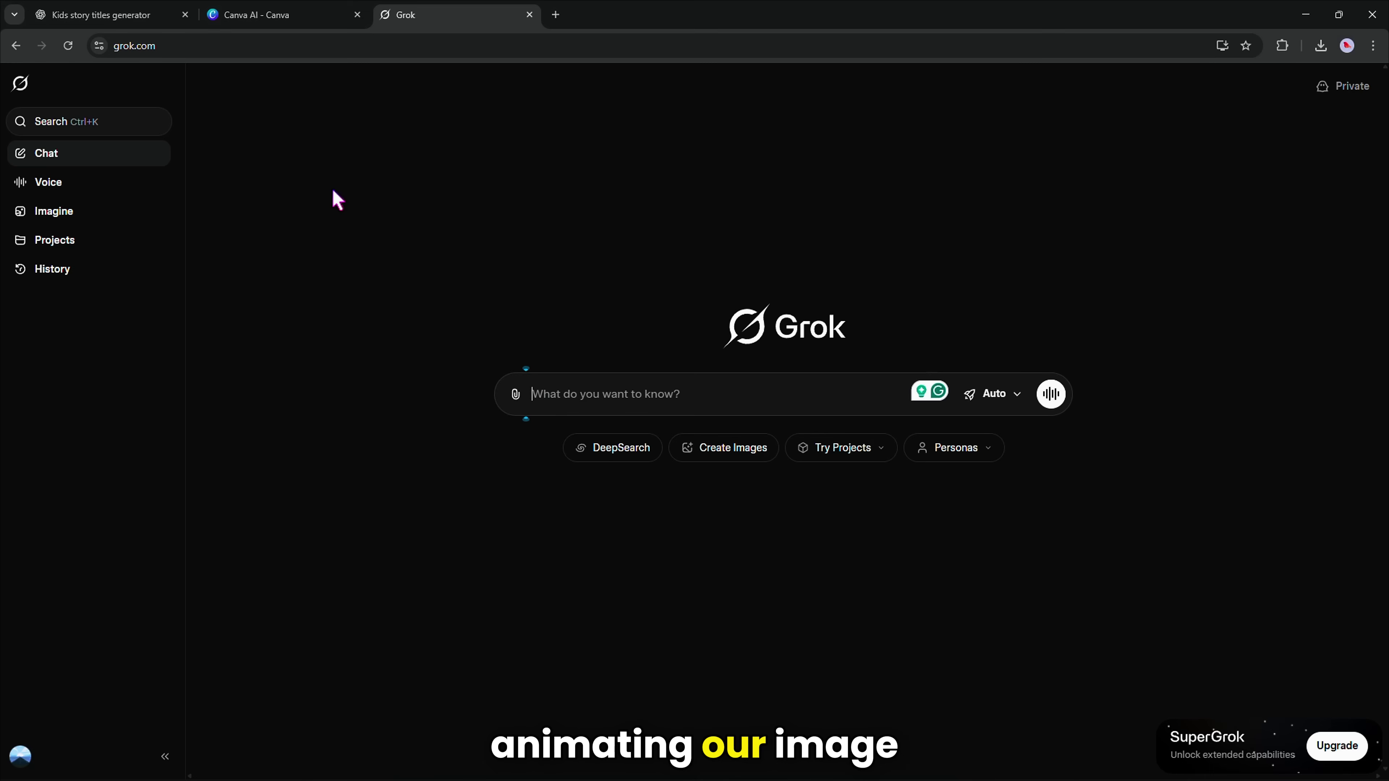
pyautogui.click(519, 399)
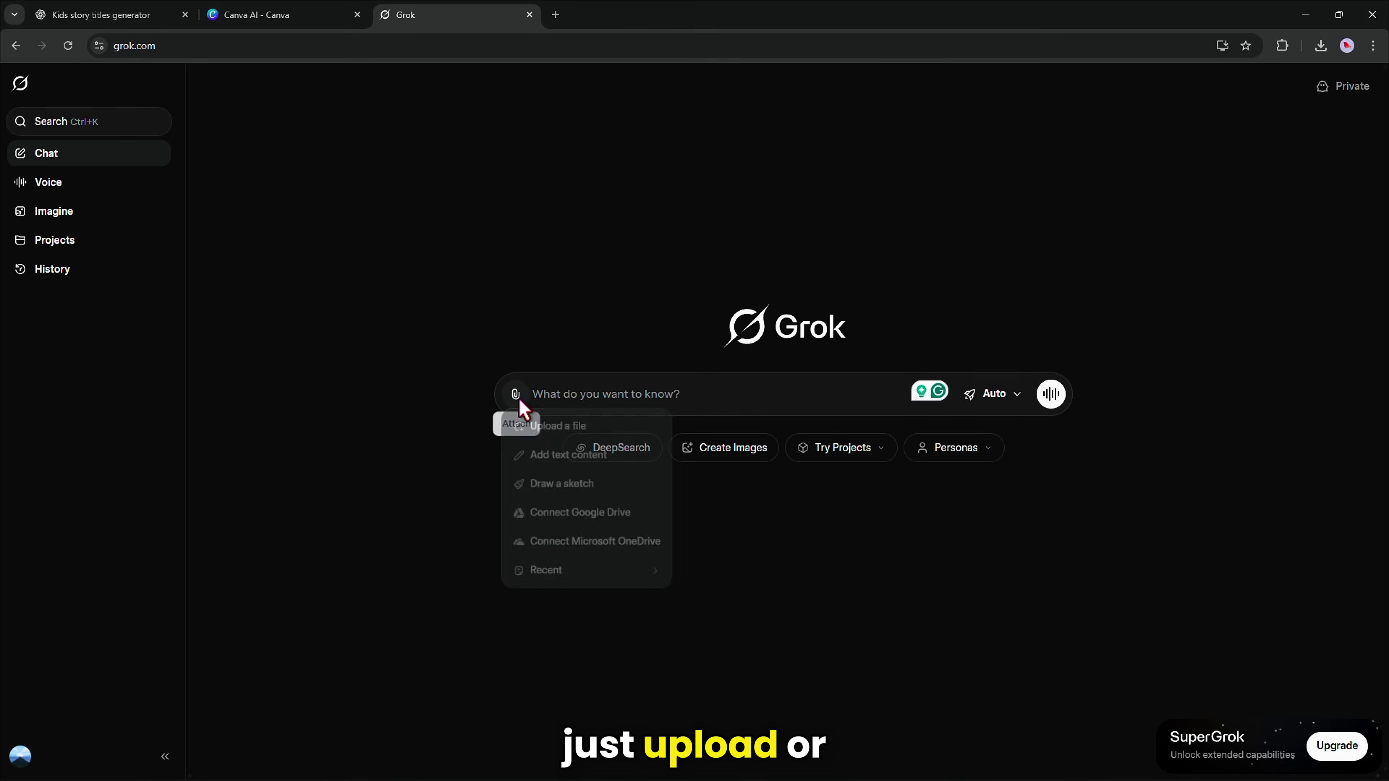
pyautogui.moveTo(1151, 394); pyautogui.dragTo(733, 399)
# - Open the doorway image for editing and browse its Creative, Background and Subject options
pyautogui.click(787, 495)
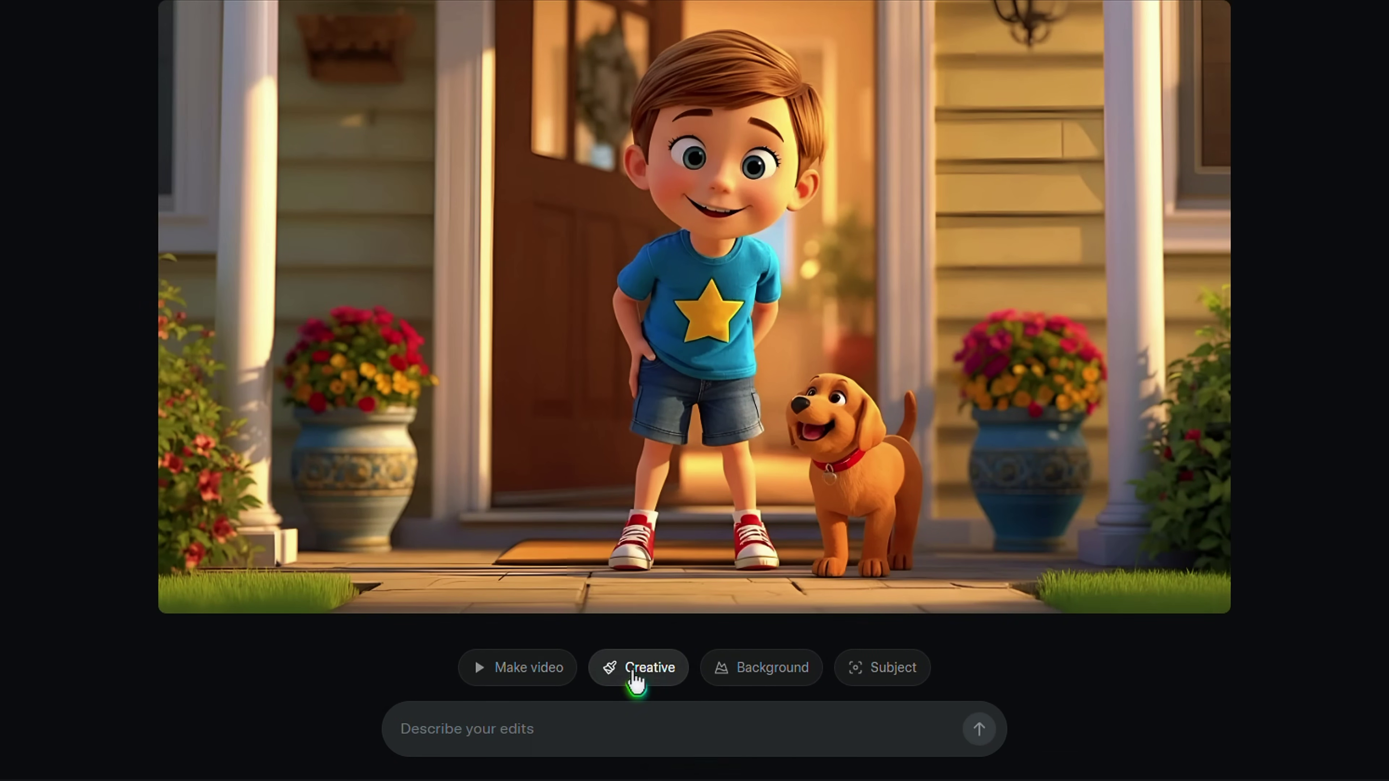
pyautogui.click(636, 679)
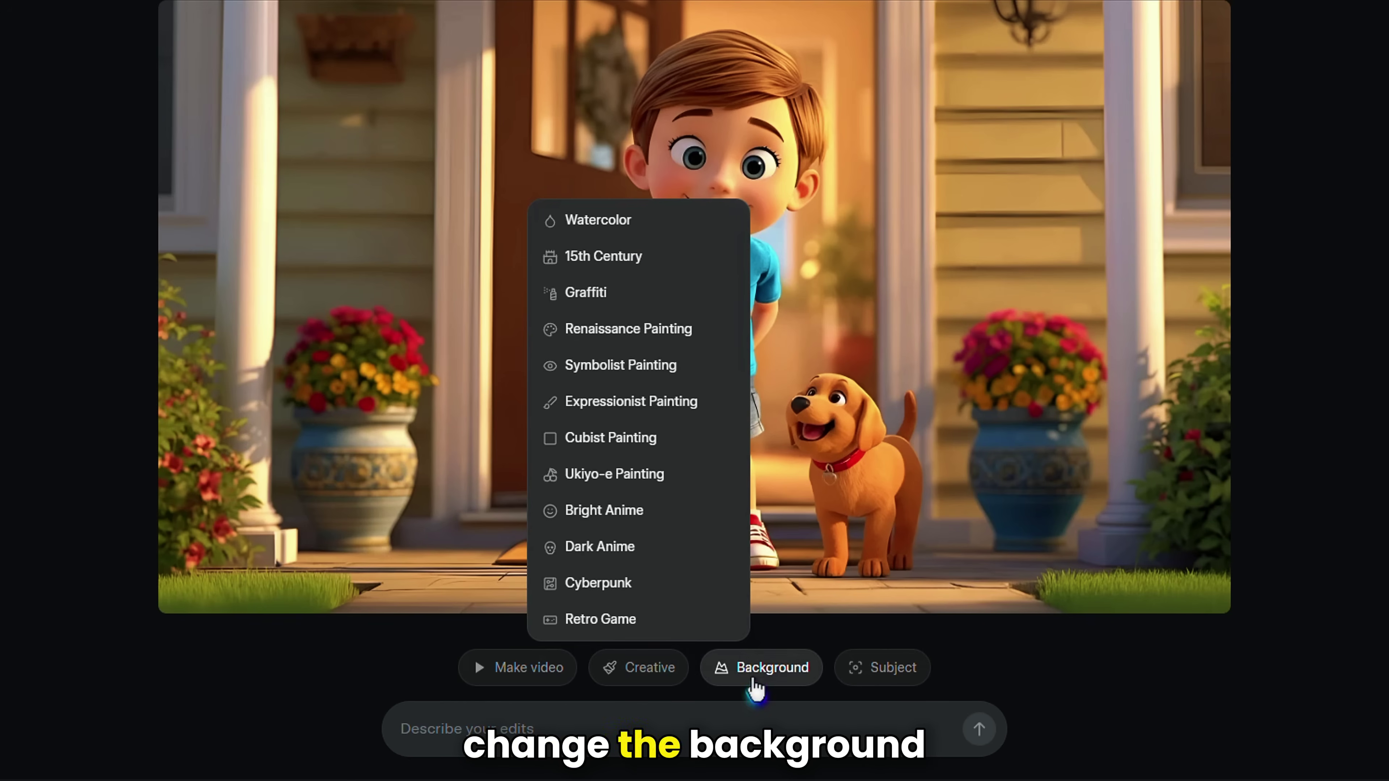
pyautogui.click(769, 678)
pyautogui.click(892, 678)
pyautogui.moveTo(914, 626)
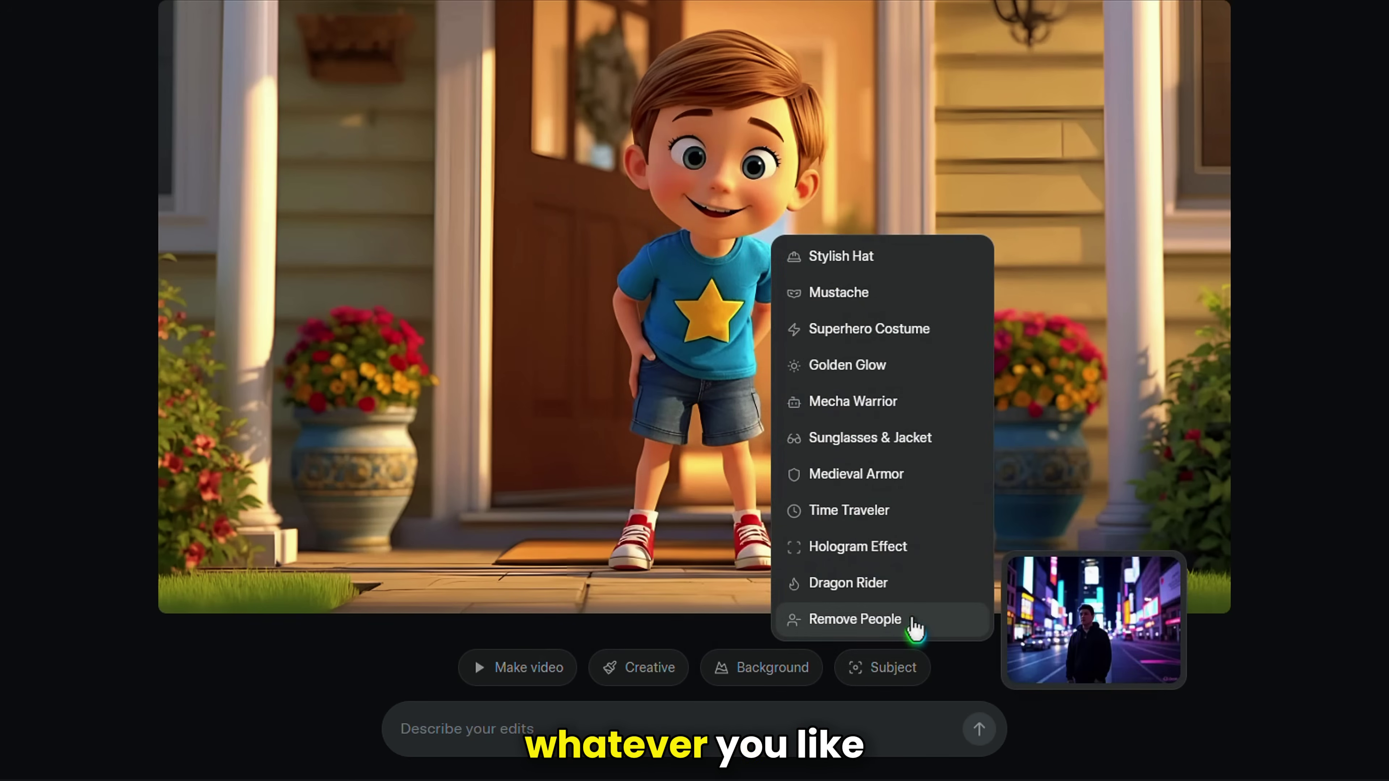
pyautogui.moveTo(895, 596)
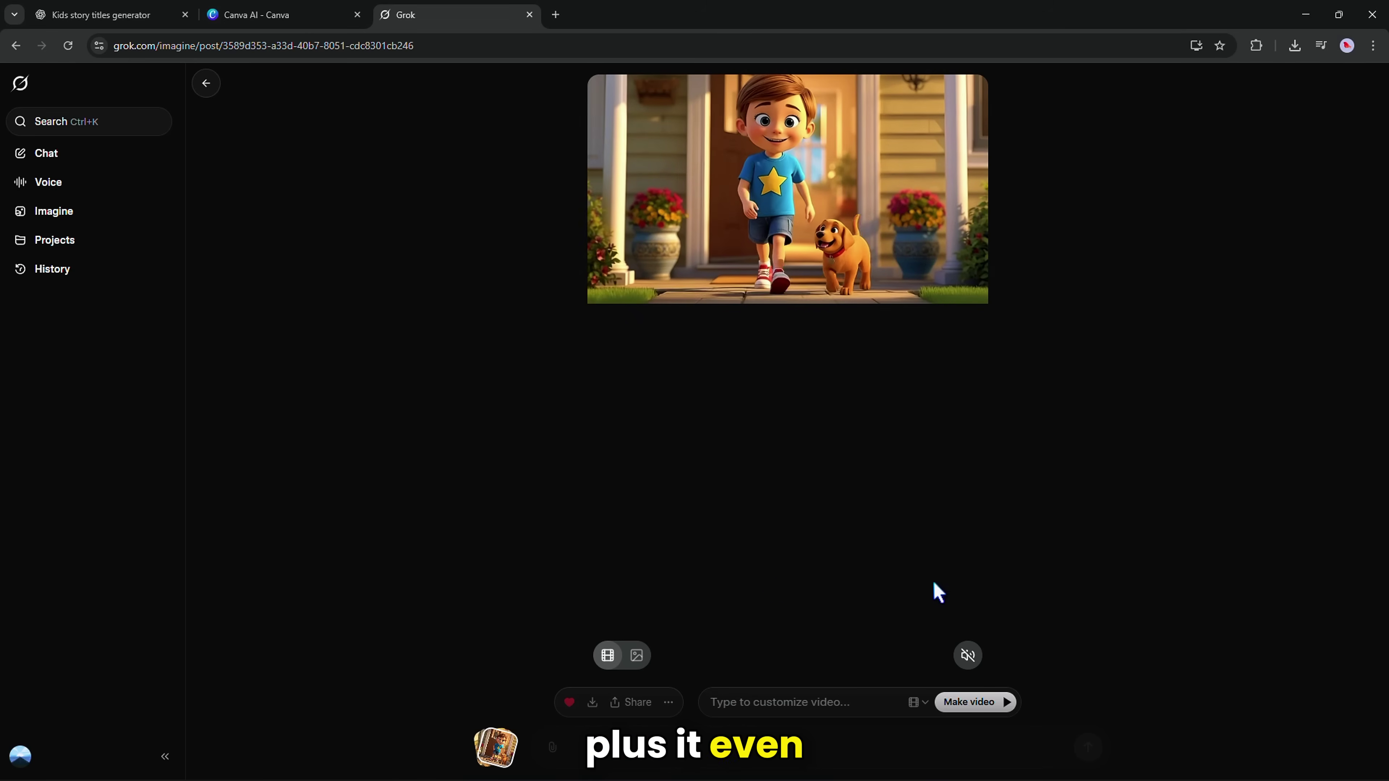
# - Download the porch video with sound, then generate one where Ben excitedly says 'Wow, what a cute puppy!'
pyautogui.click(967, 656)
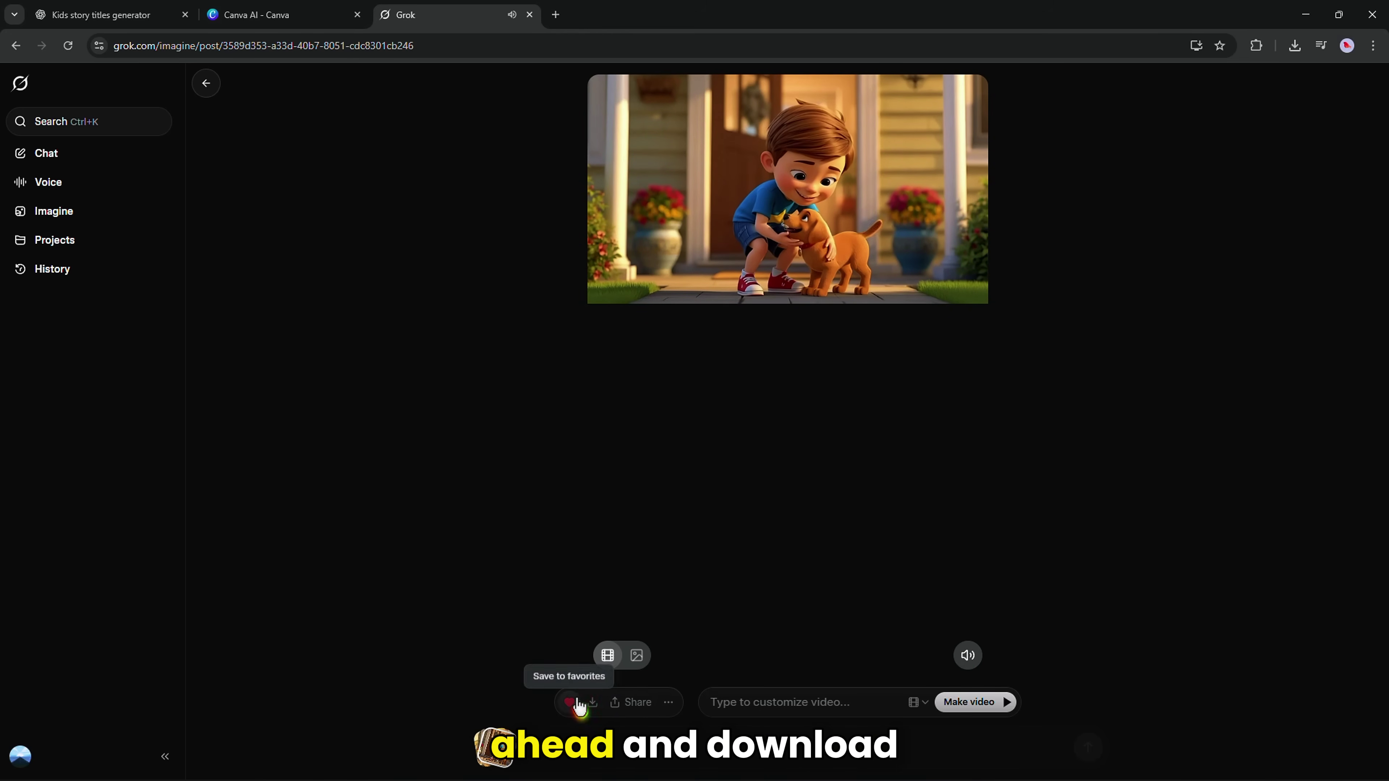
pyautogui.click(592, 705)
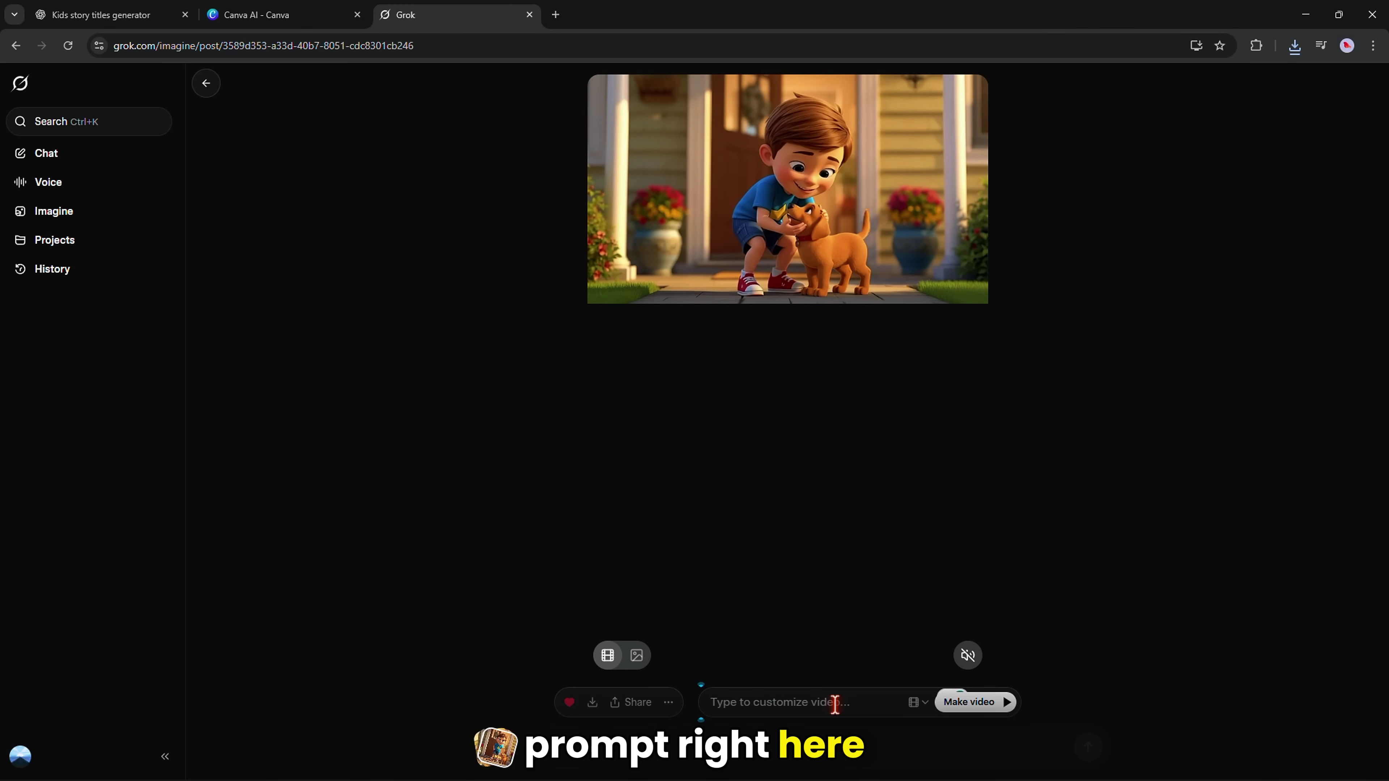
pyautogui.click(835, 705)
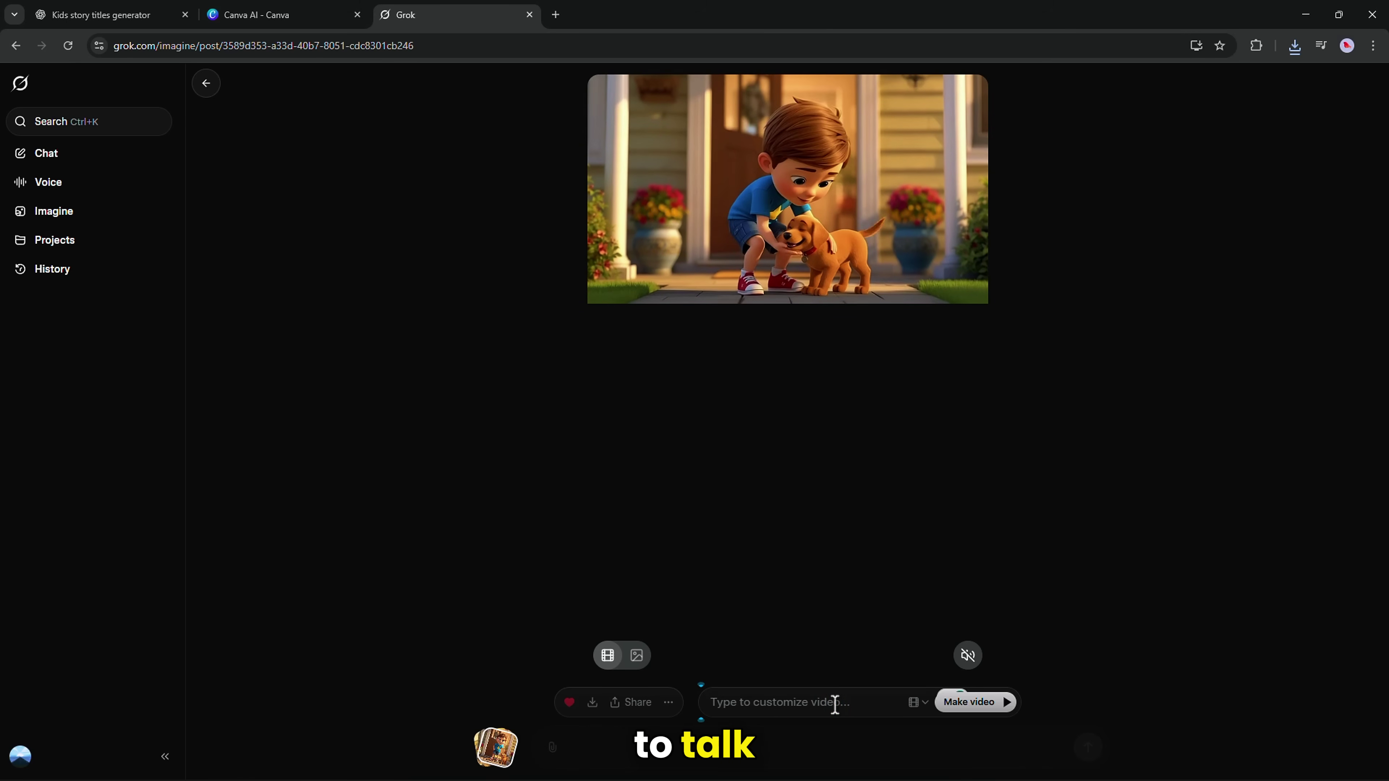
pyautogui.write('Let ')
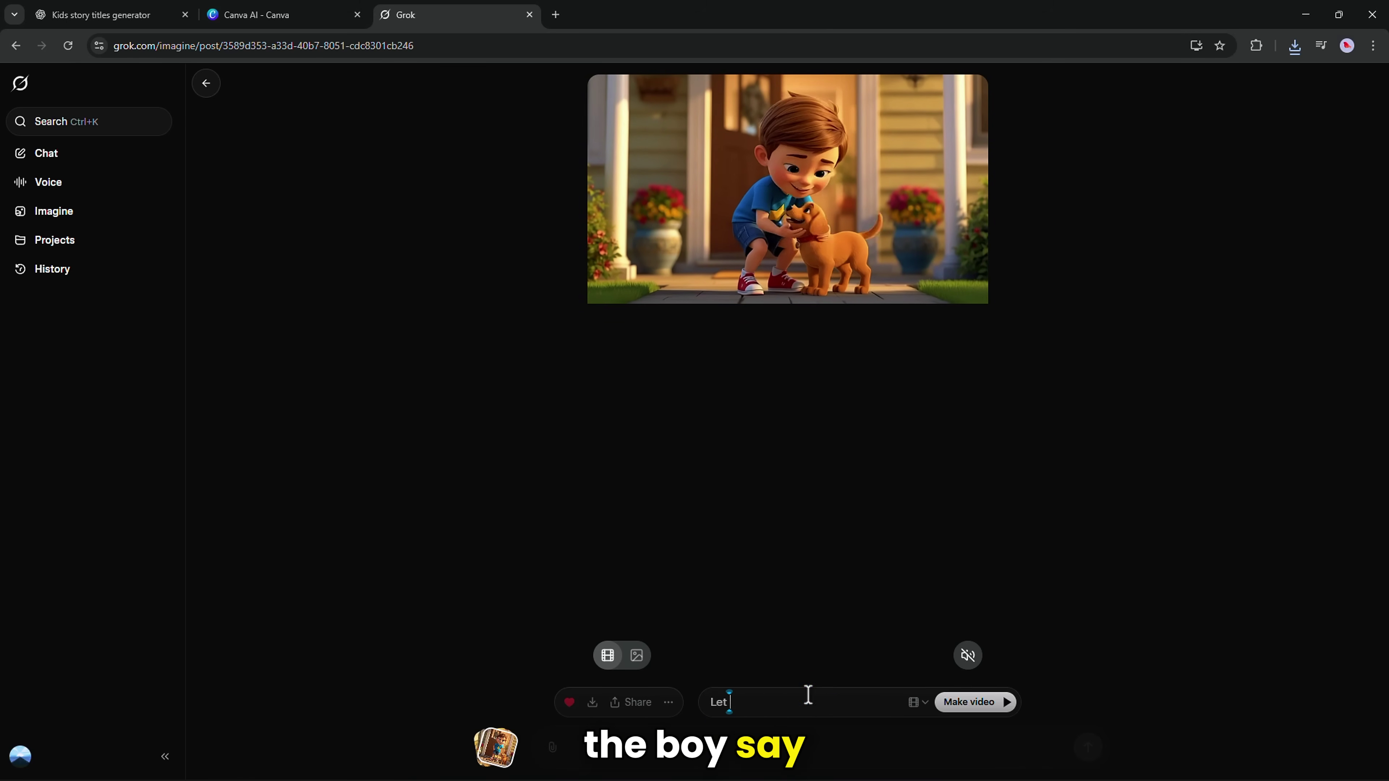
pyautogui.write('the boy say these words: "Wow, what a cute puppy!')
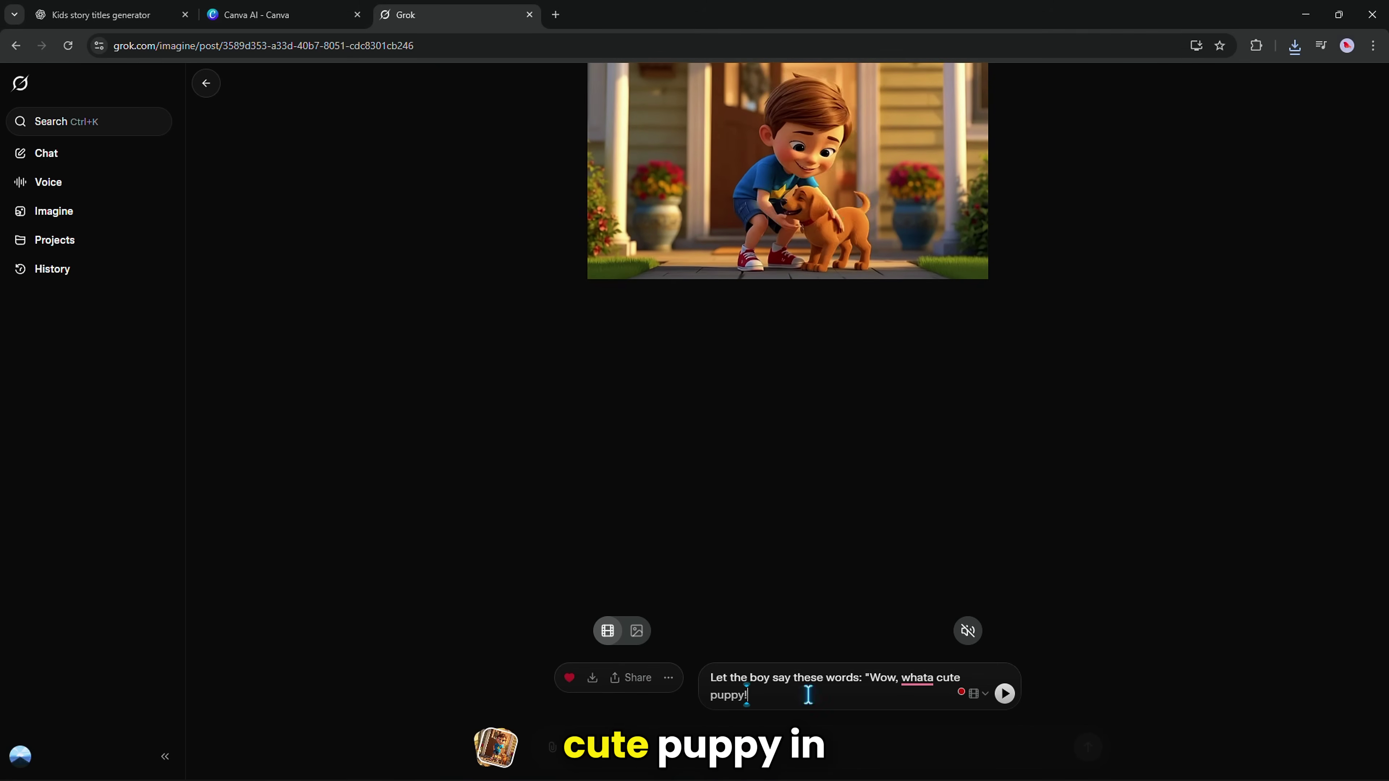
pyautogui.write('"')
pyautogui.click(927, 679)
pyautogui.write('puppy!" in an excited tone.')
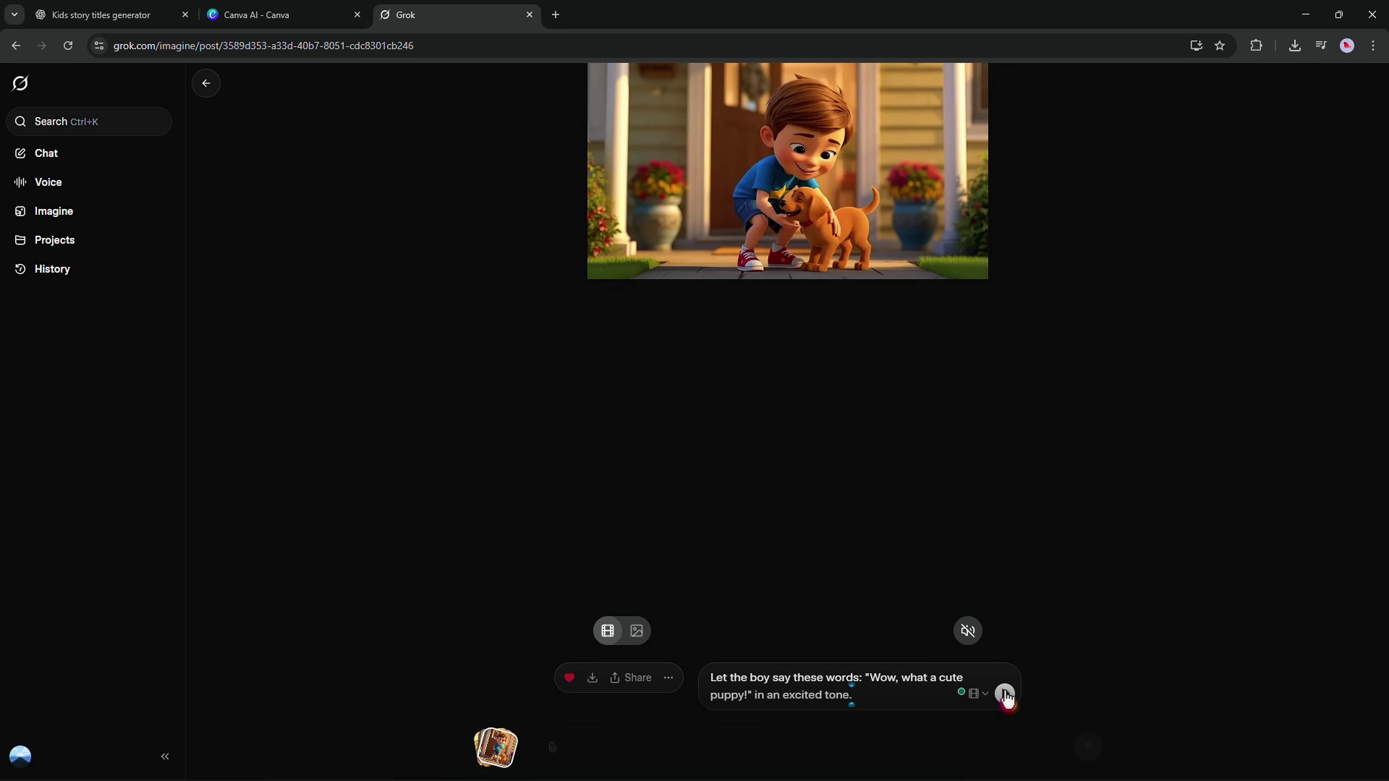
pyautogui.click(1006, 694)
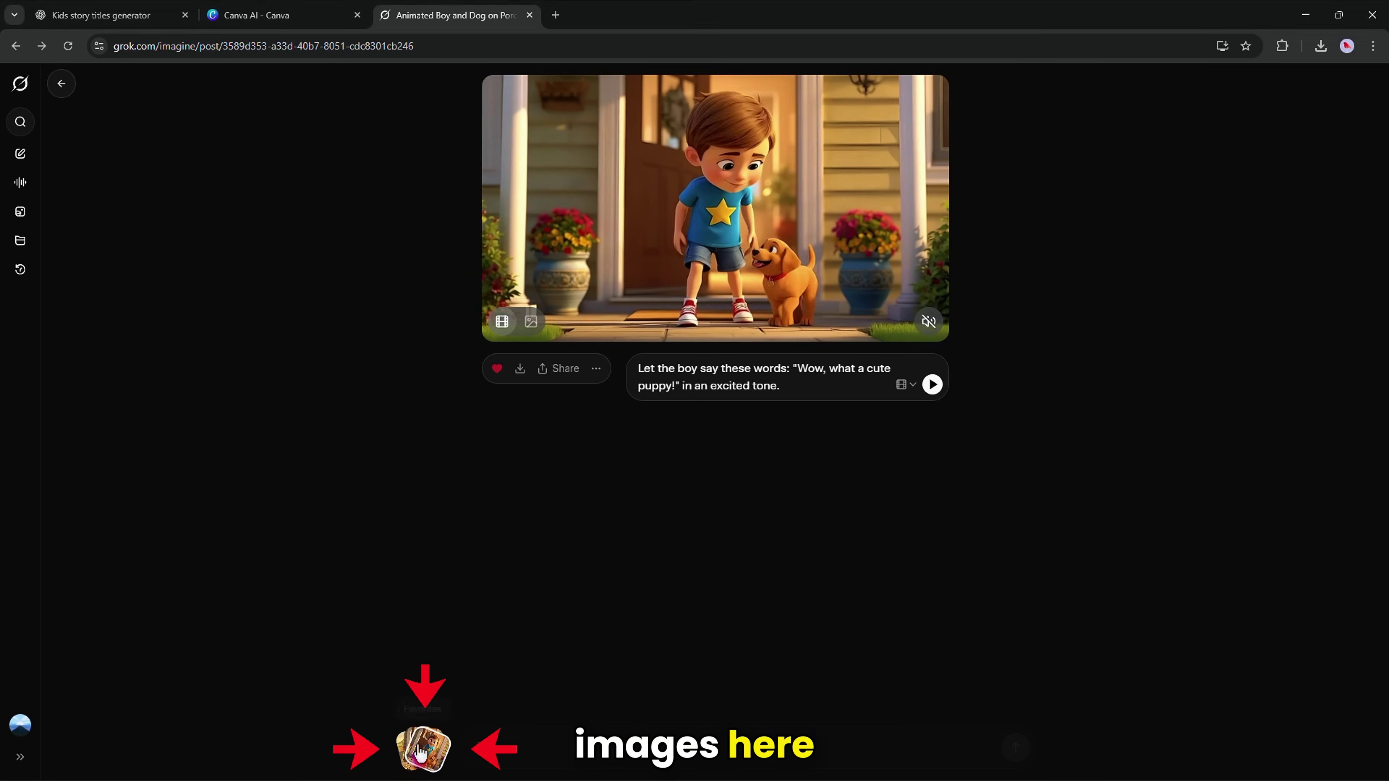
# - Open the forest-path image from Favorites and type 'Let them walk sl while the boy looking around'
pyautogui.click(422, 751)
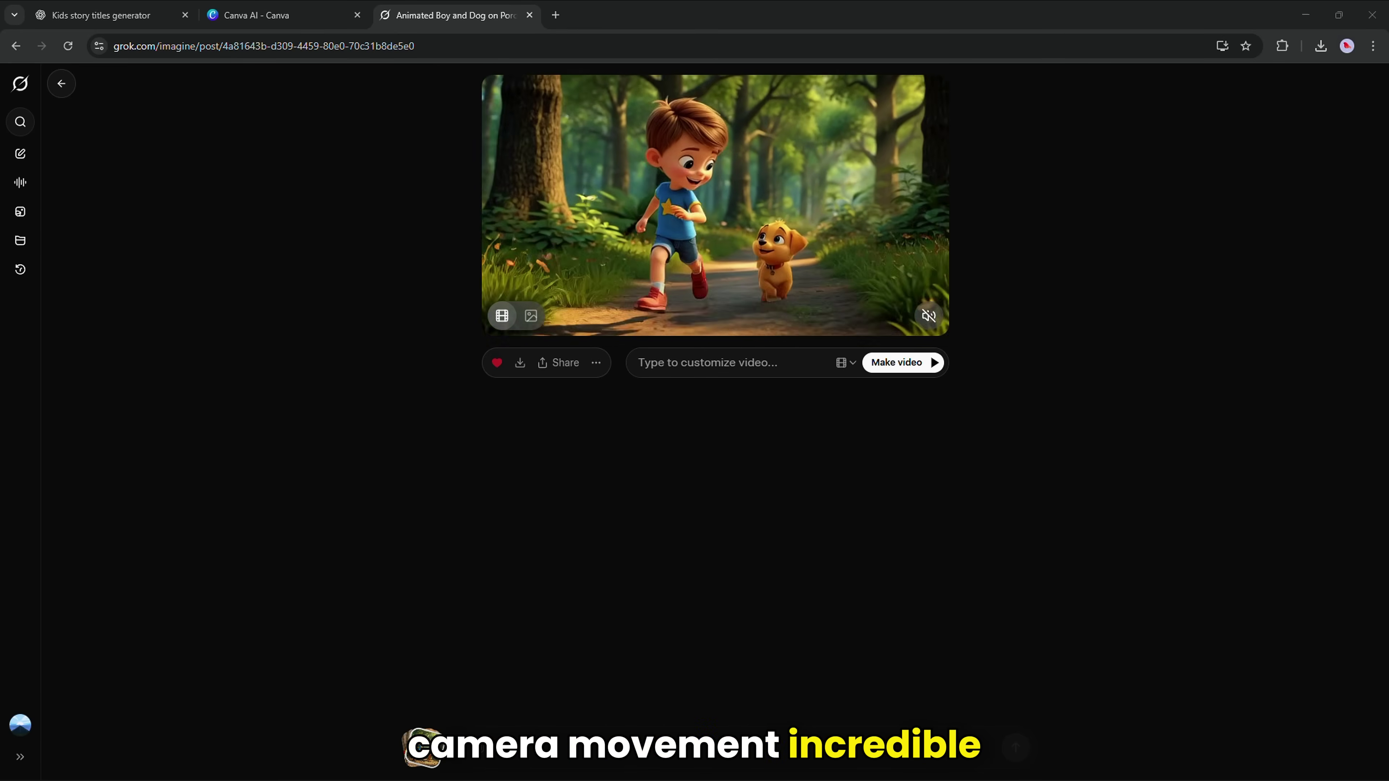
pyautogui.click(739, 364)
pyautogui.write('Let them walk sl')
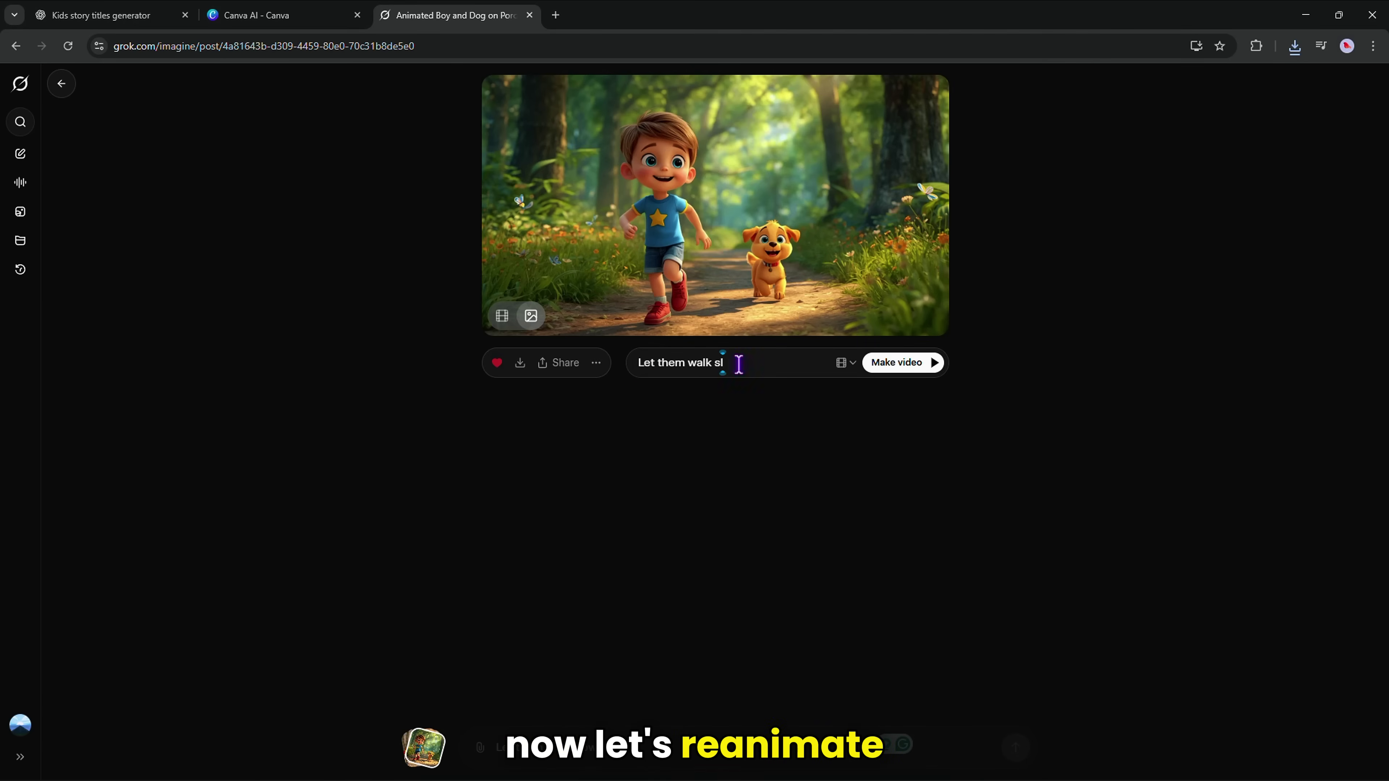
pyautogui.write(' while the boy looking')
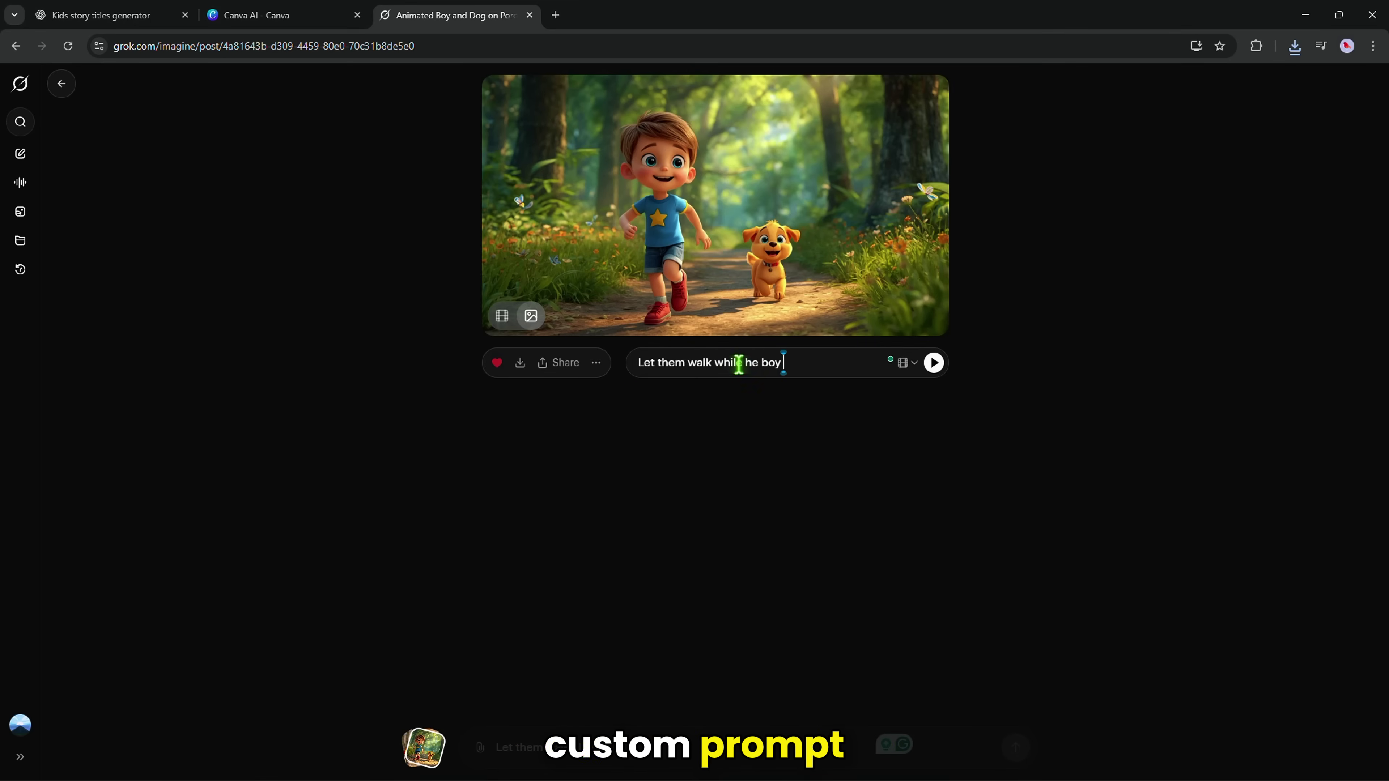
pyautogui.write(' around')
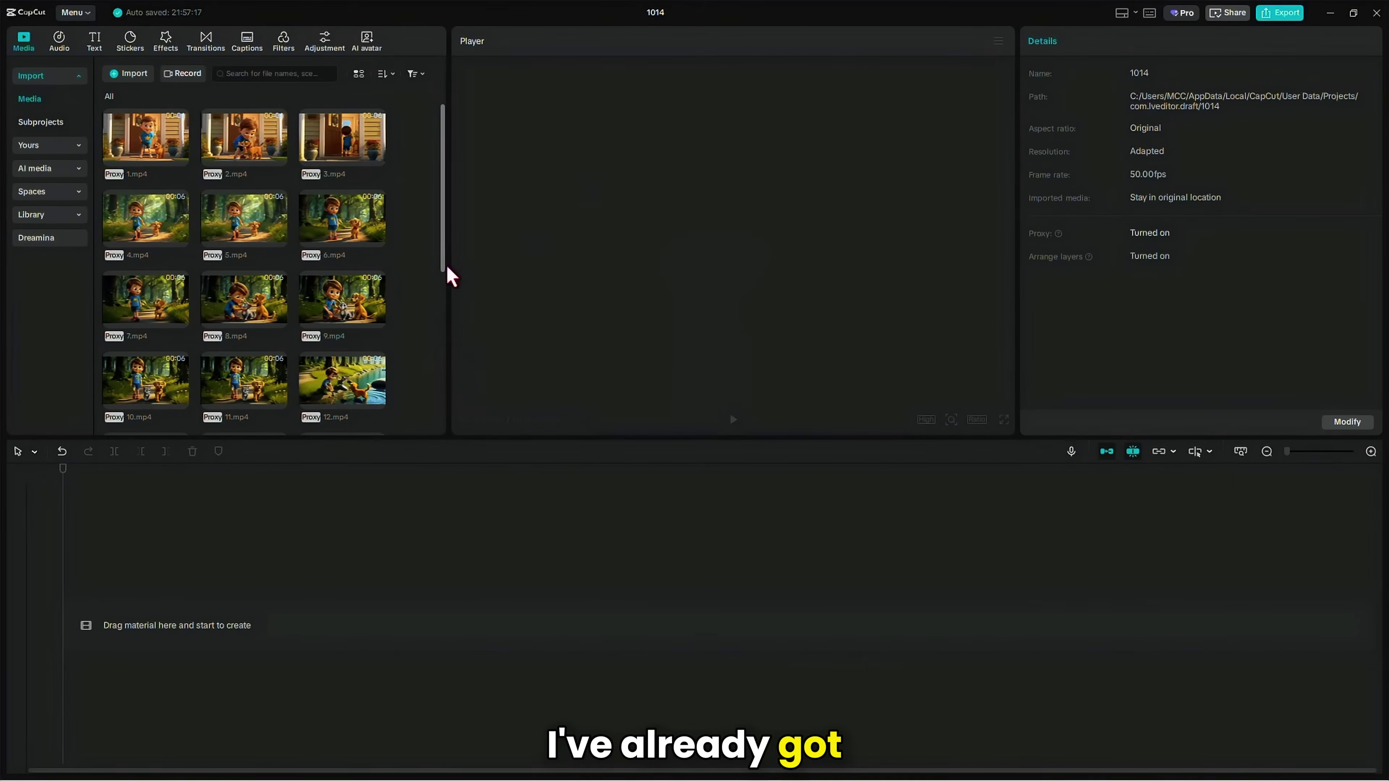
# - Place the ElevenLabs narration mp3 on the CapCut timeline
pyautogui.moveTo(448, 271); pyautogui.dragTo(459, 416)
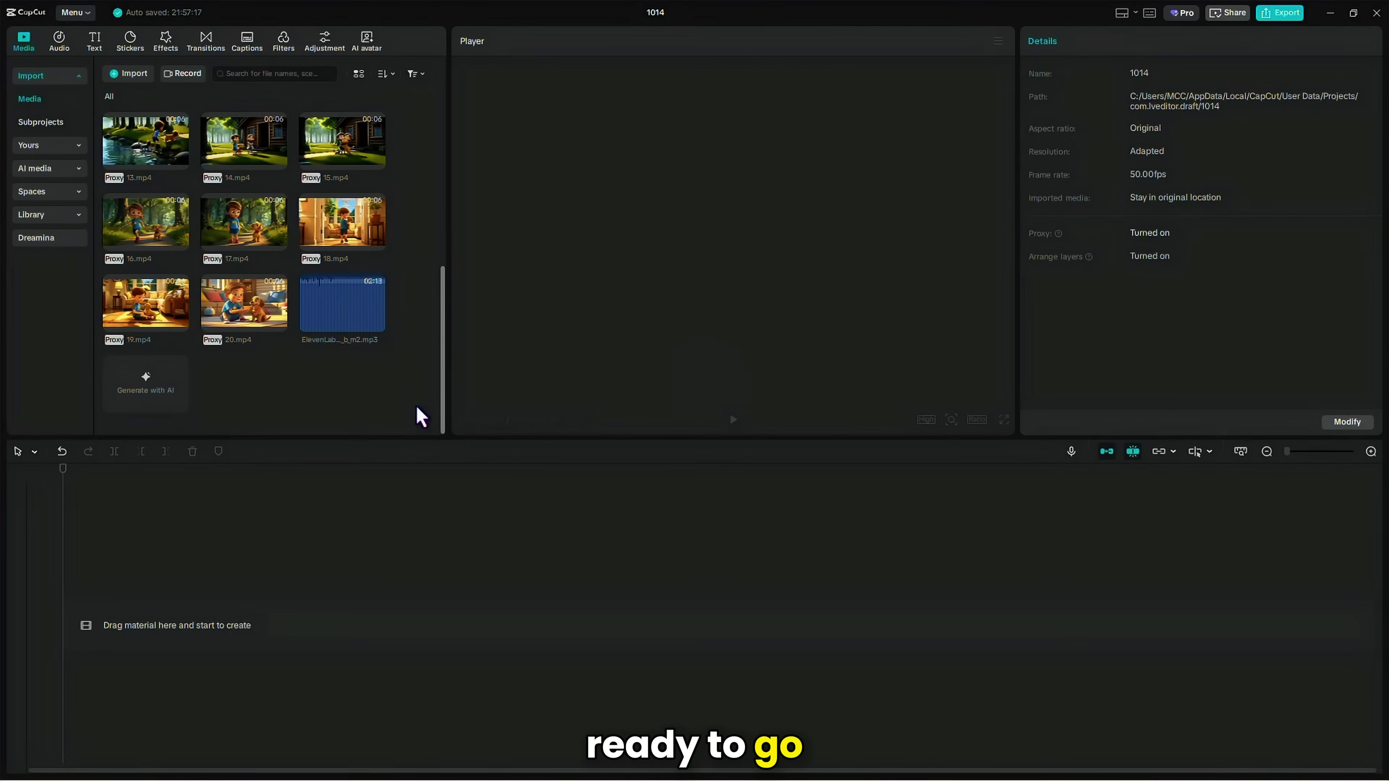
pyautogui.moveTo(353, 313); pyautogui.dragTo(141, 630)
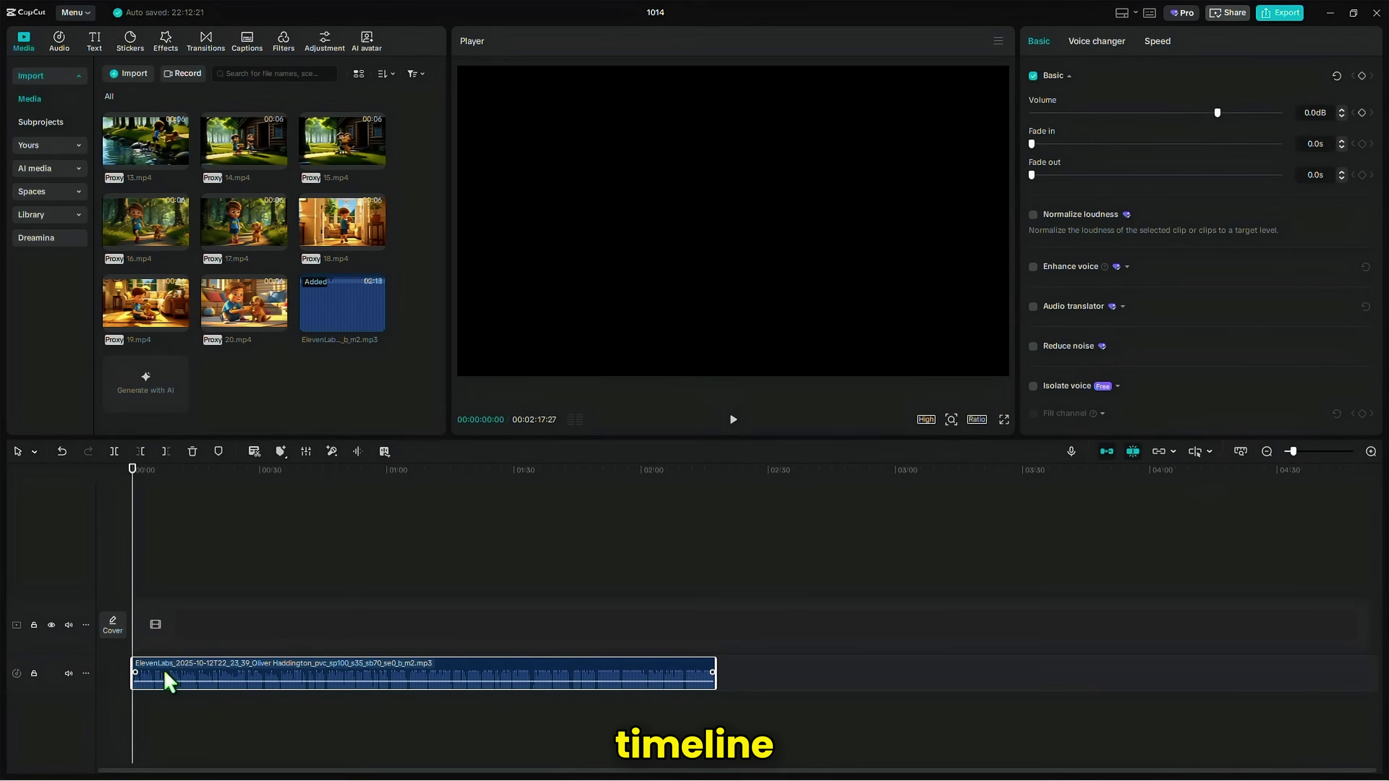
pyautogui.click(235, 317)
# - Select all scene clips from 1.mp4 and drop clips 1–20 in order onto the video track
pyautogui.scroll(6, 219, 355)
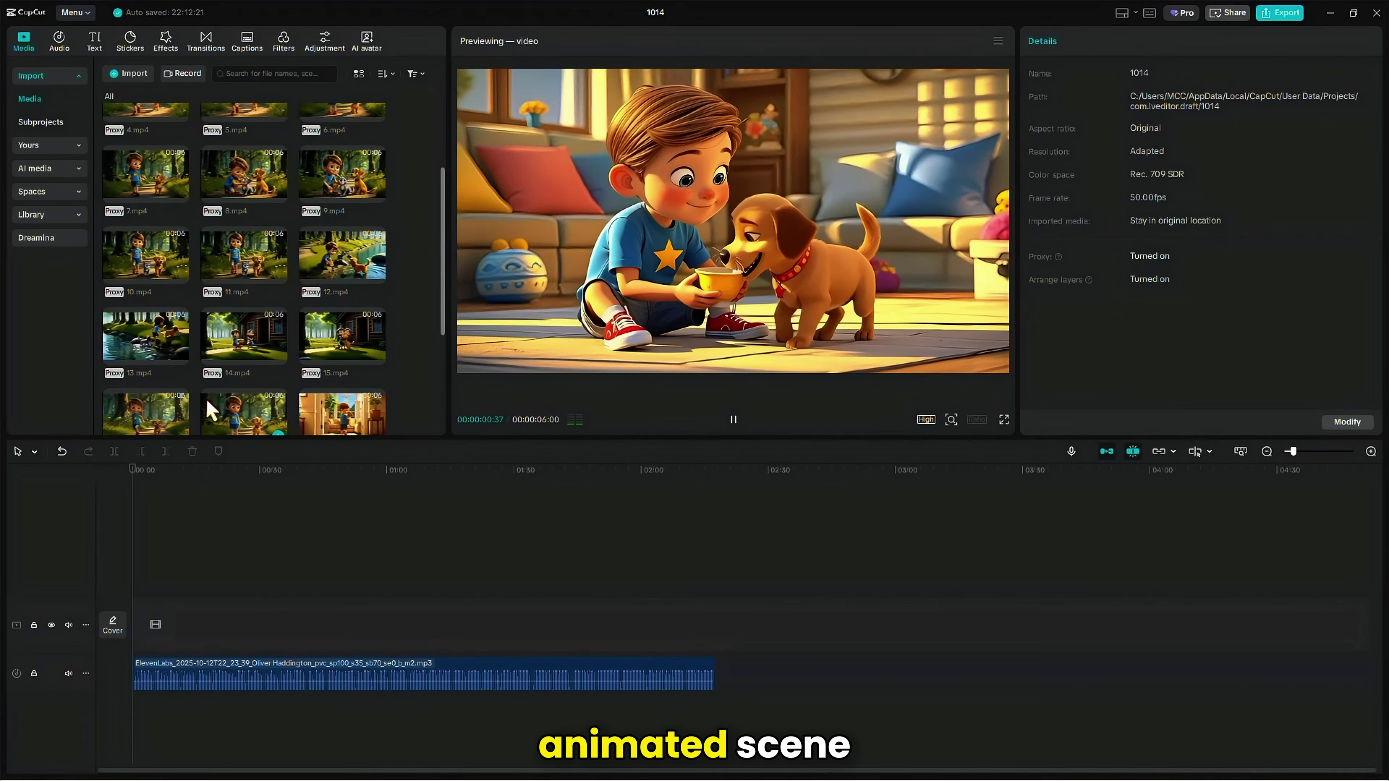
pyautogui.click(128, 135)
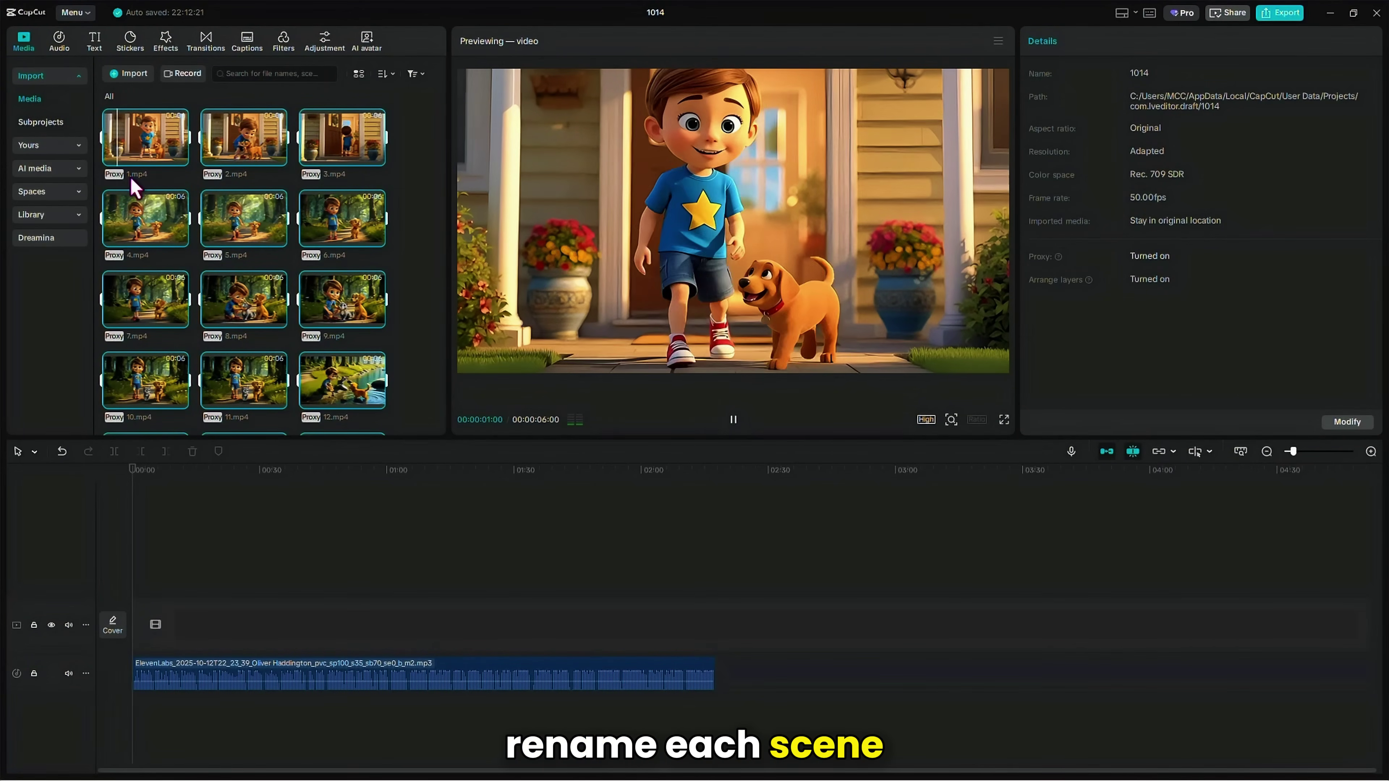
pyautogui.hotkey('ctrl', 'a')
pyautogui.moveTo(150, 136); pyautogui.dragTo(217, 563)
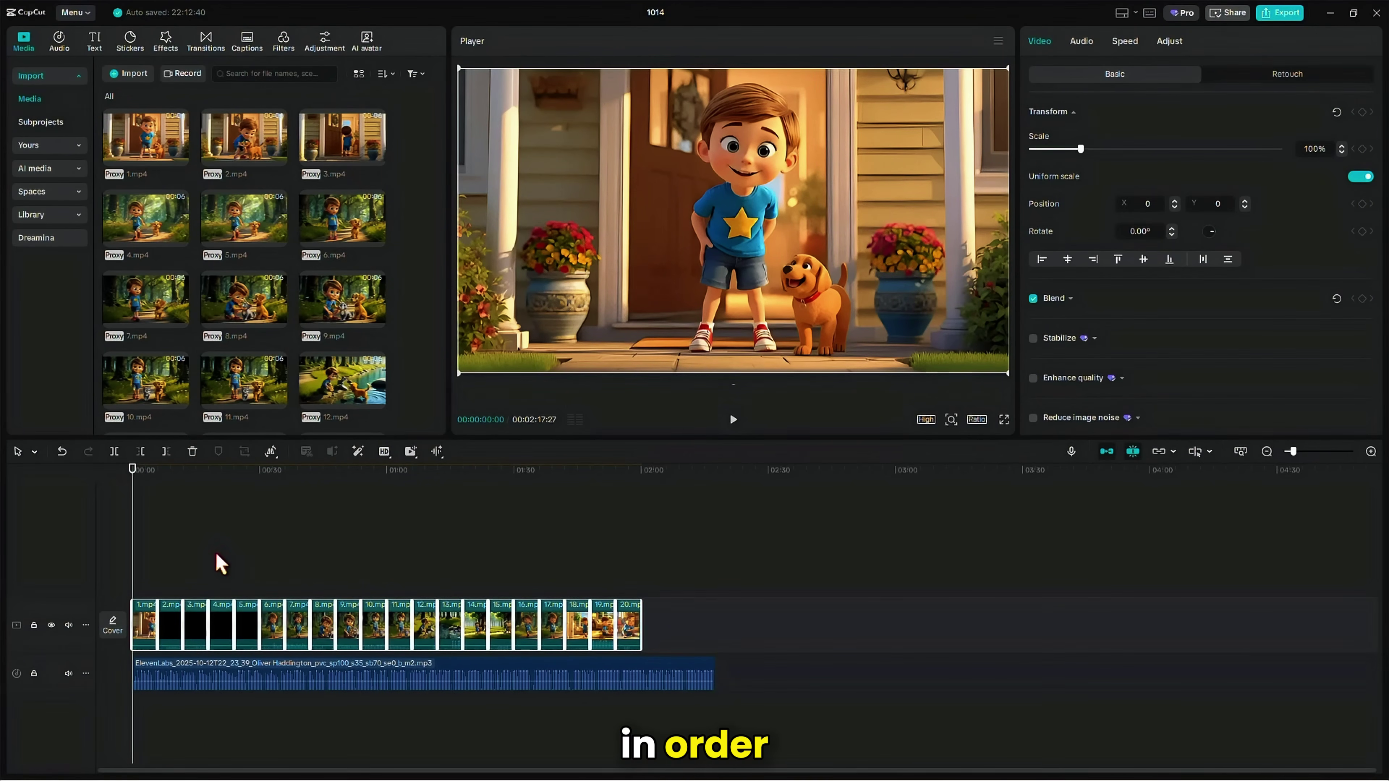
pyautogui.click(977, 419)
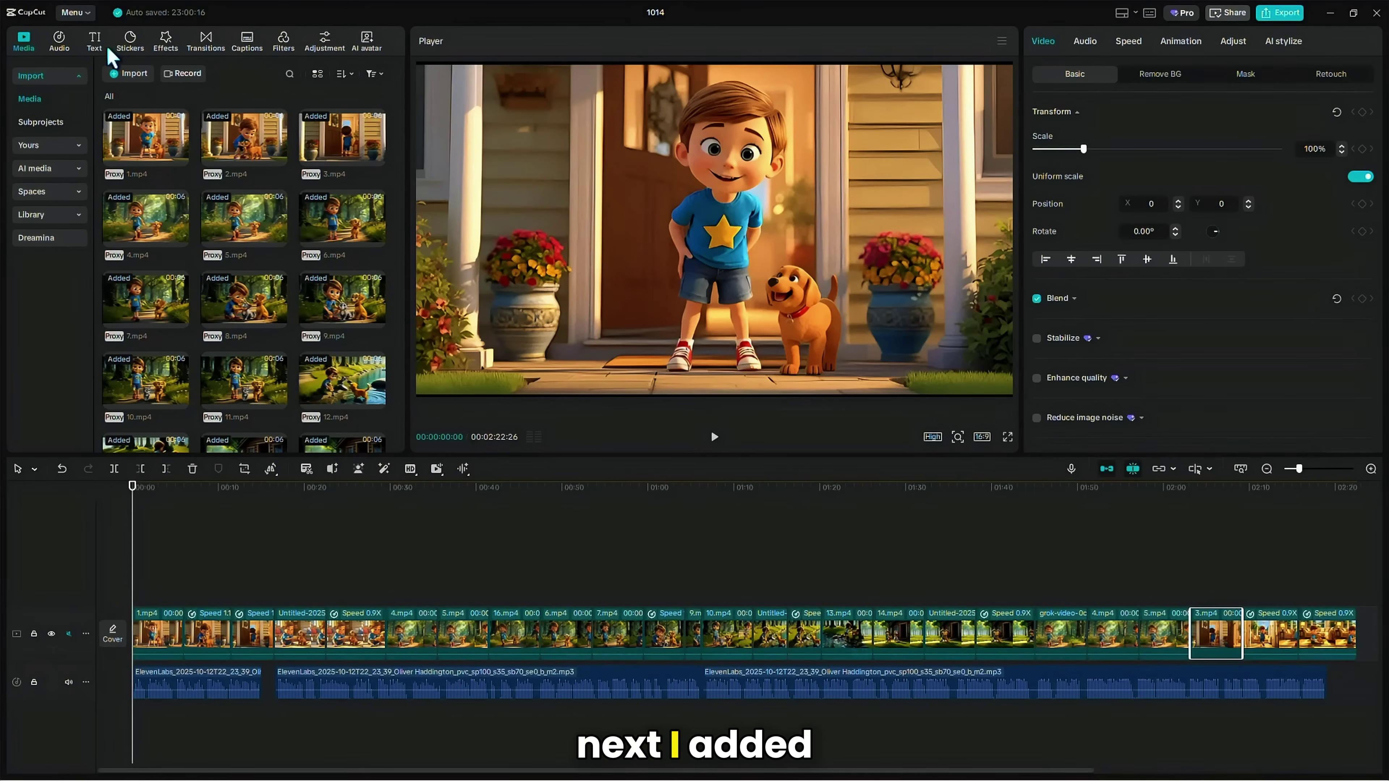
# - Add Overlay Mix transitions between scenes and generate auto captions from the narration
pyautogui.click(205, 48)
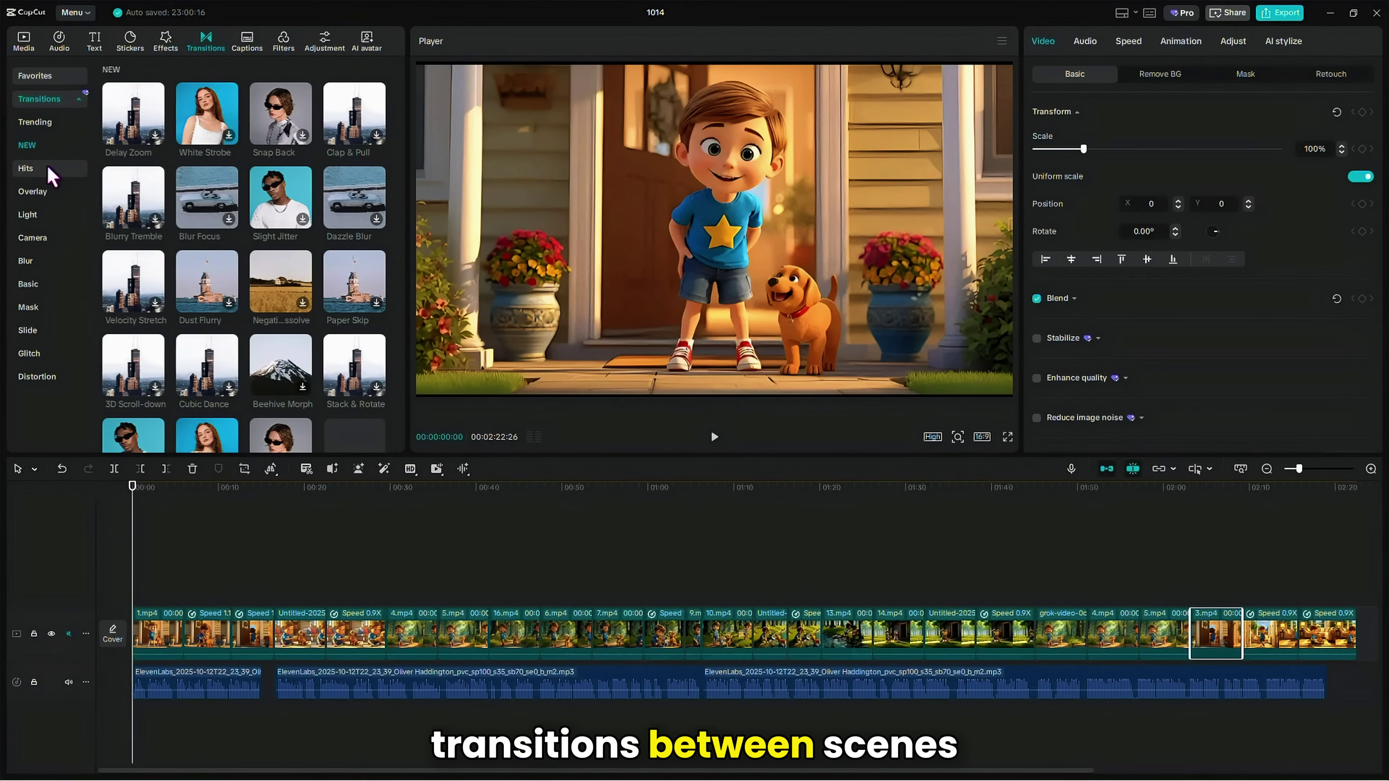
pyautogui.click(52, 197)
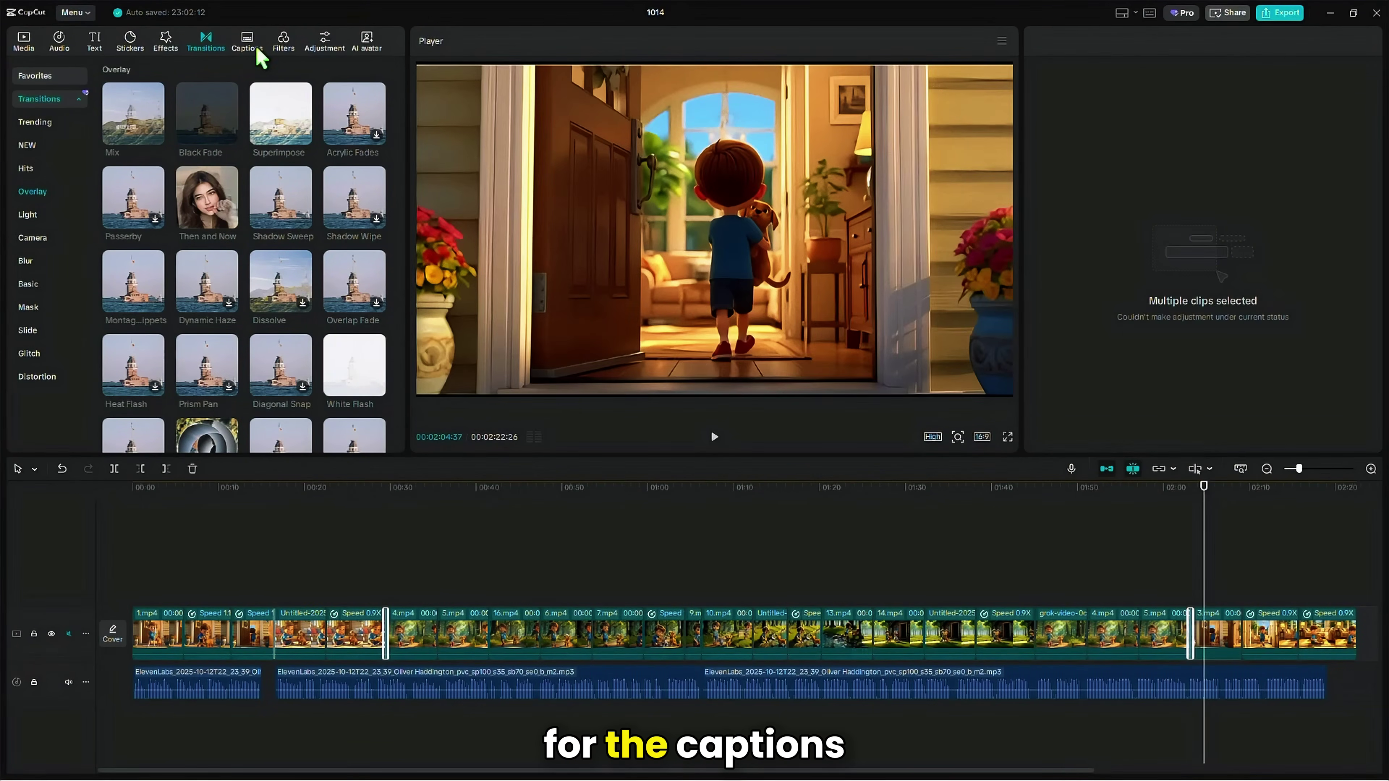
pyautogui.click(256, 49)
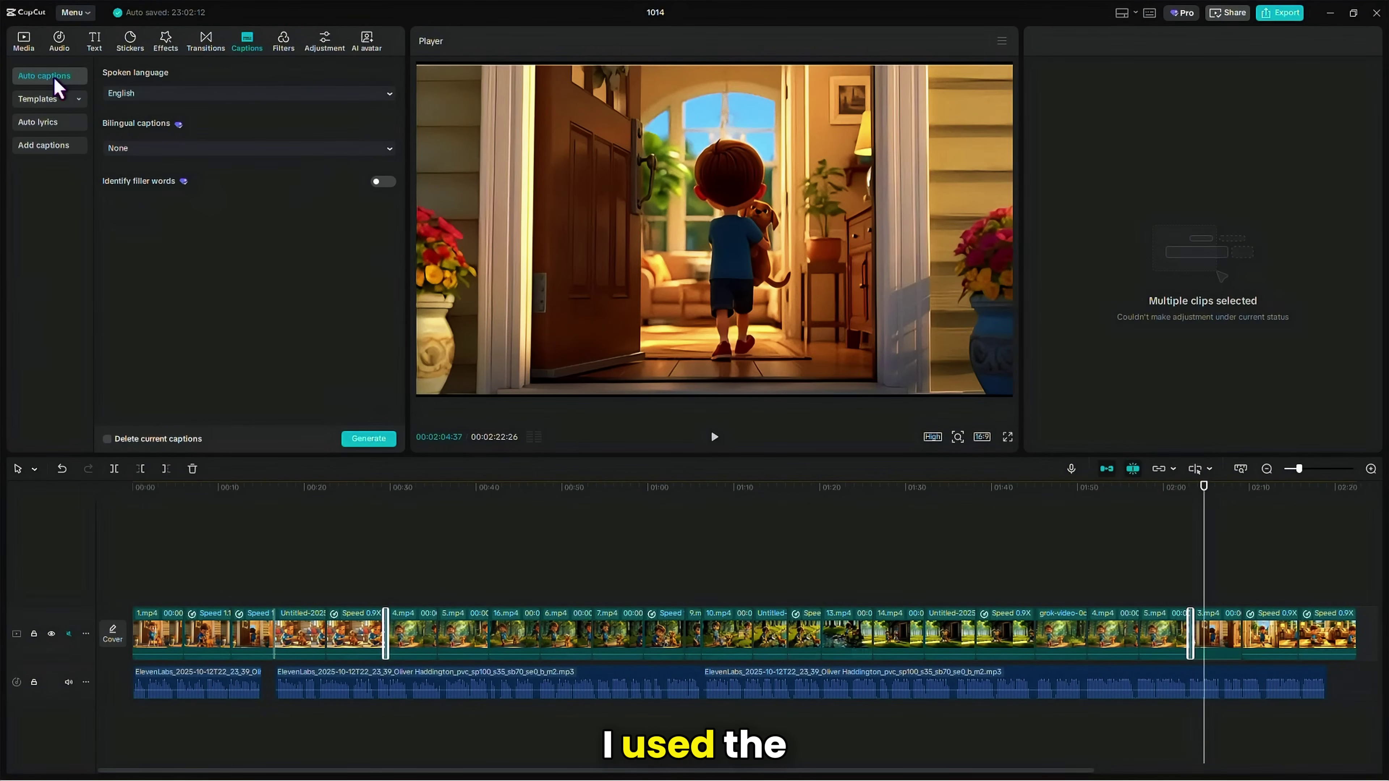
pyautogui.click(368, 438)
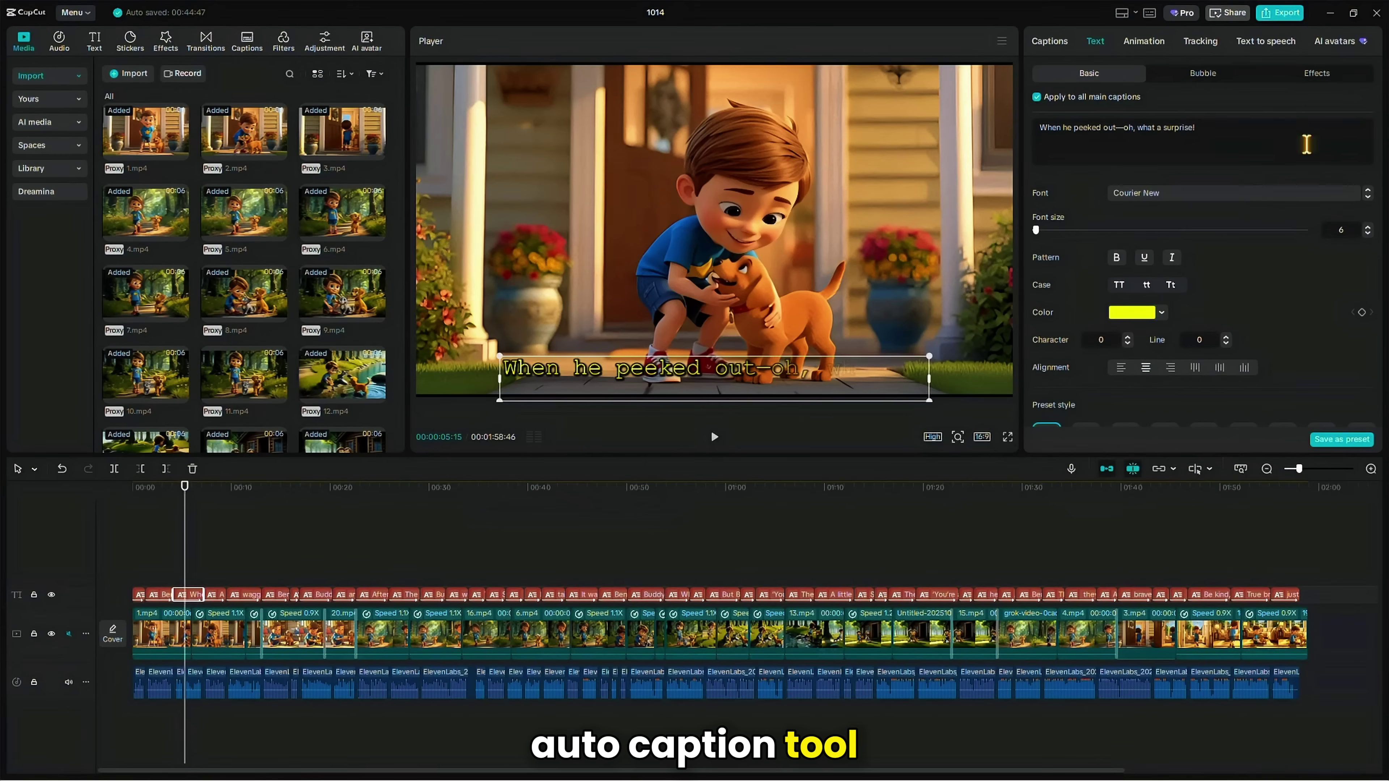
pyautogui.click(1198, 194)
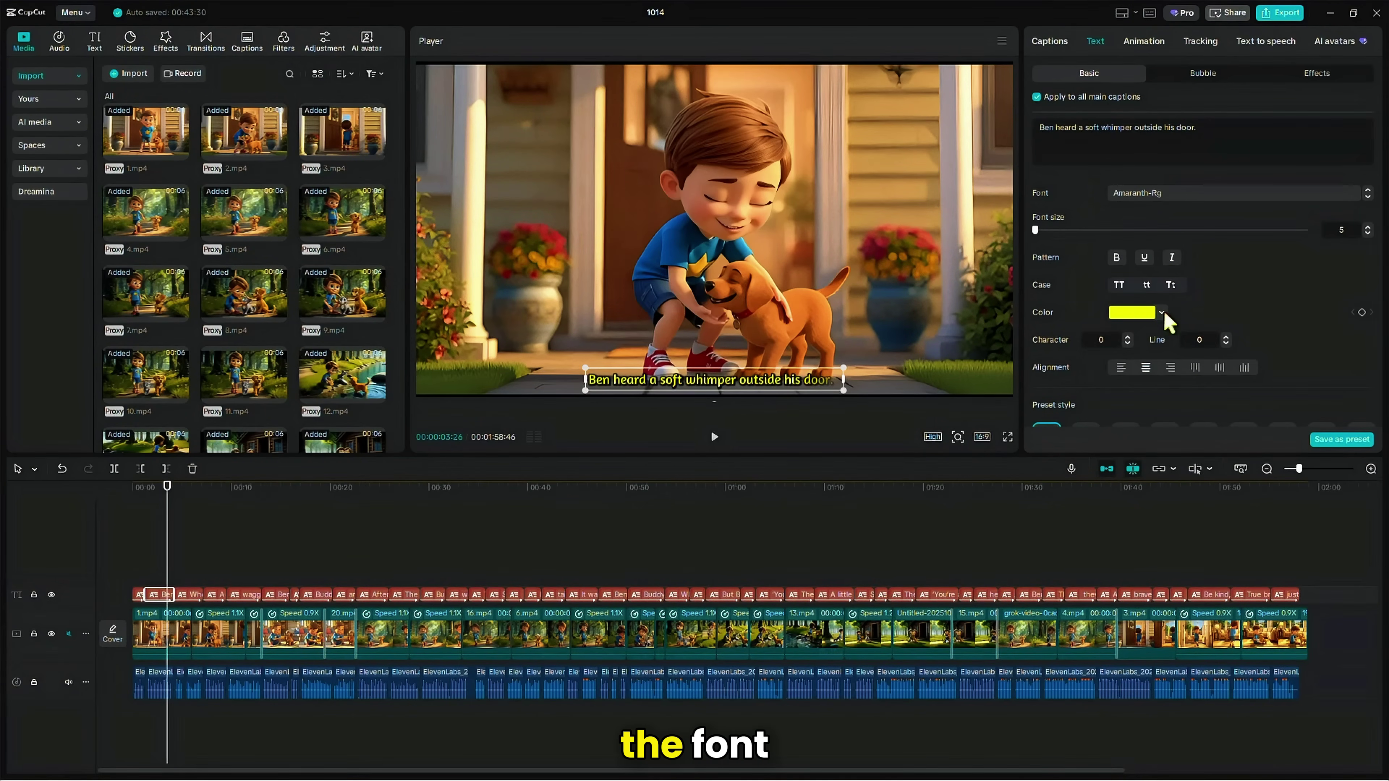
# - Style the captions as yellow Amaranth-Rg text at font size 6
pyautogui.click(1161, 312)
pyautogui.click(1161, 313)
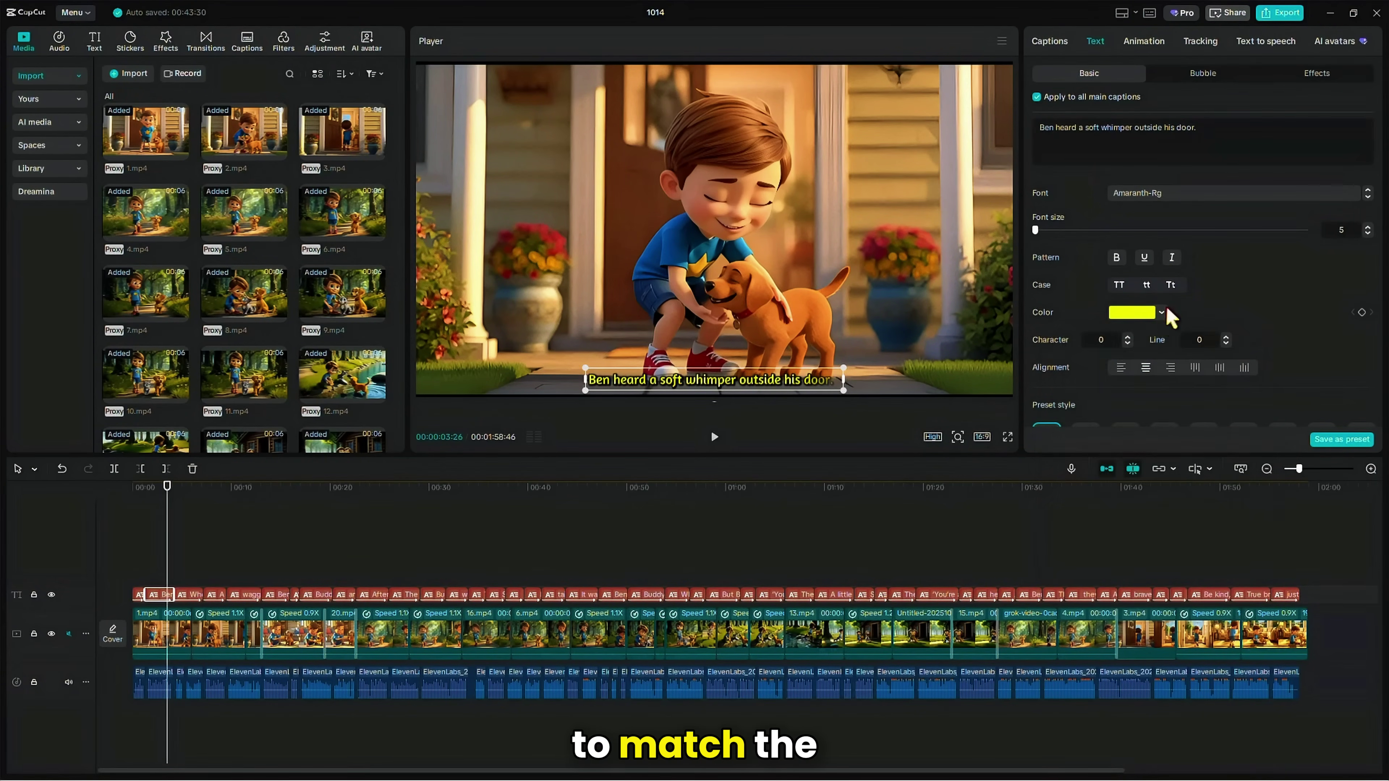
pyautogui.moveTo(1035, 230); pyautogui.dragTo(1032, 225)
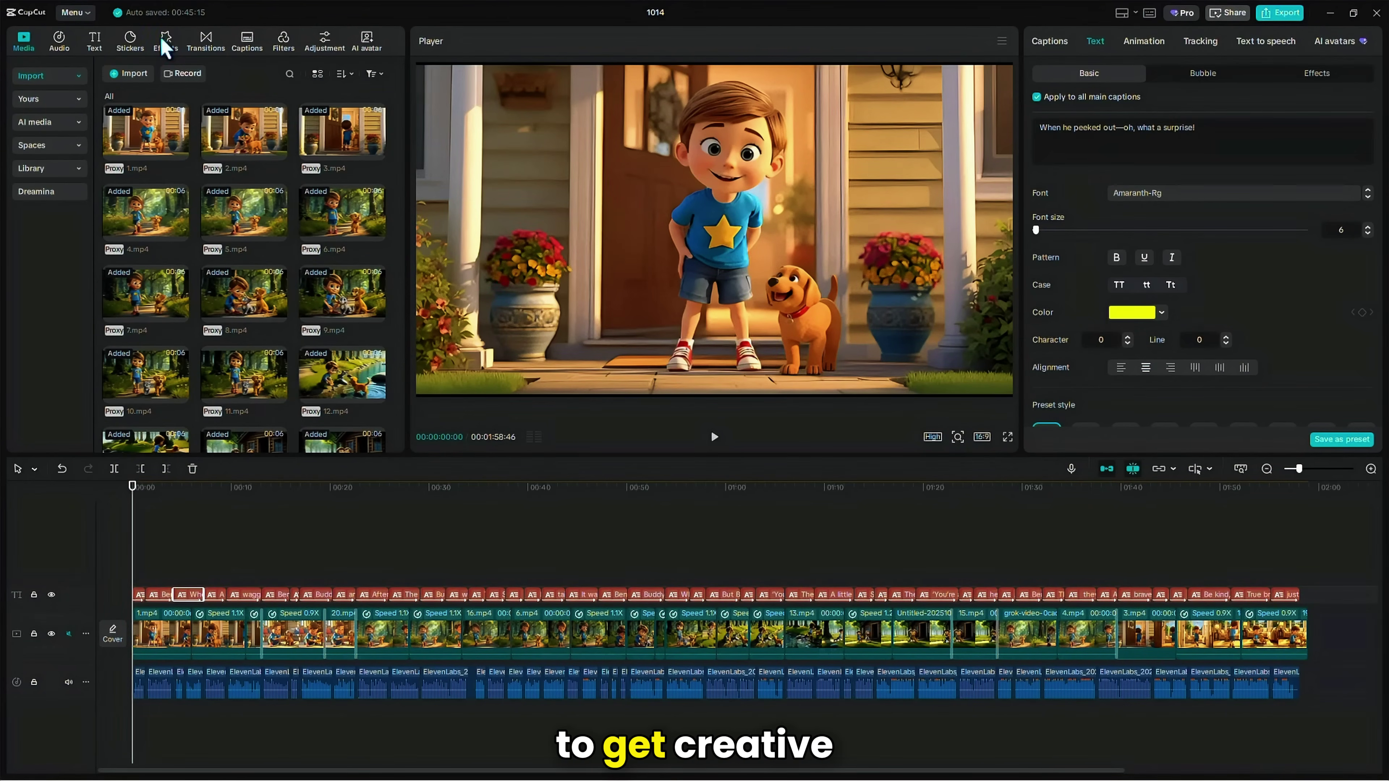
pyautogui.click(165, 44)
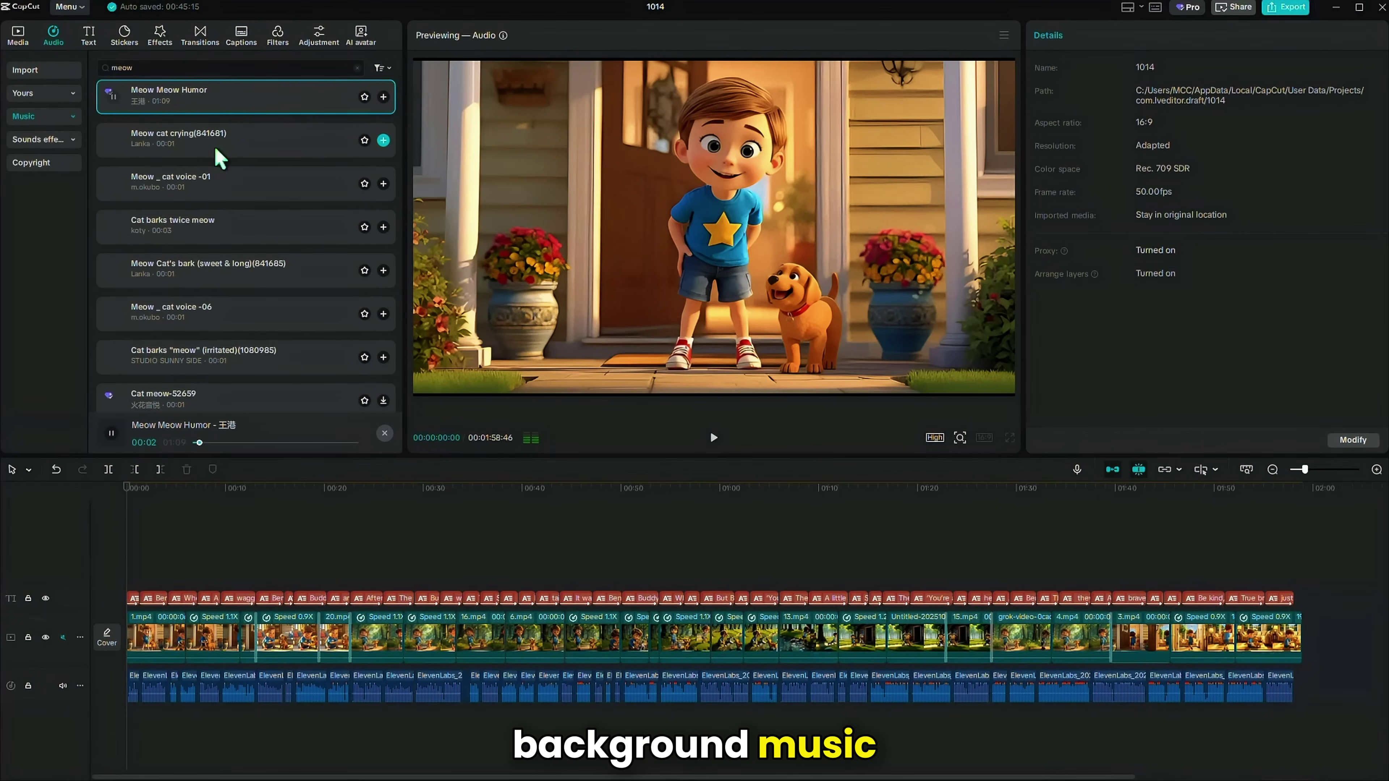
# - Add the 'Meow cat crying' sound effect to the timeline, review the scenes, and open Export
pyautogui.click(216, 151)
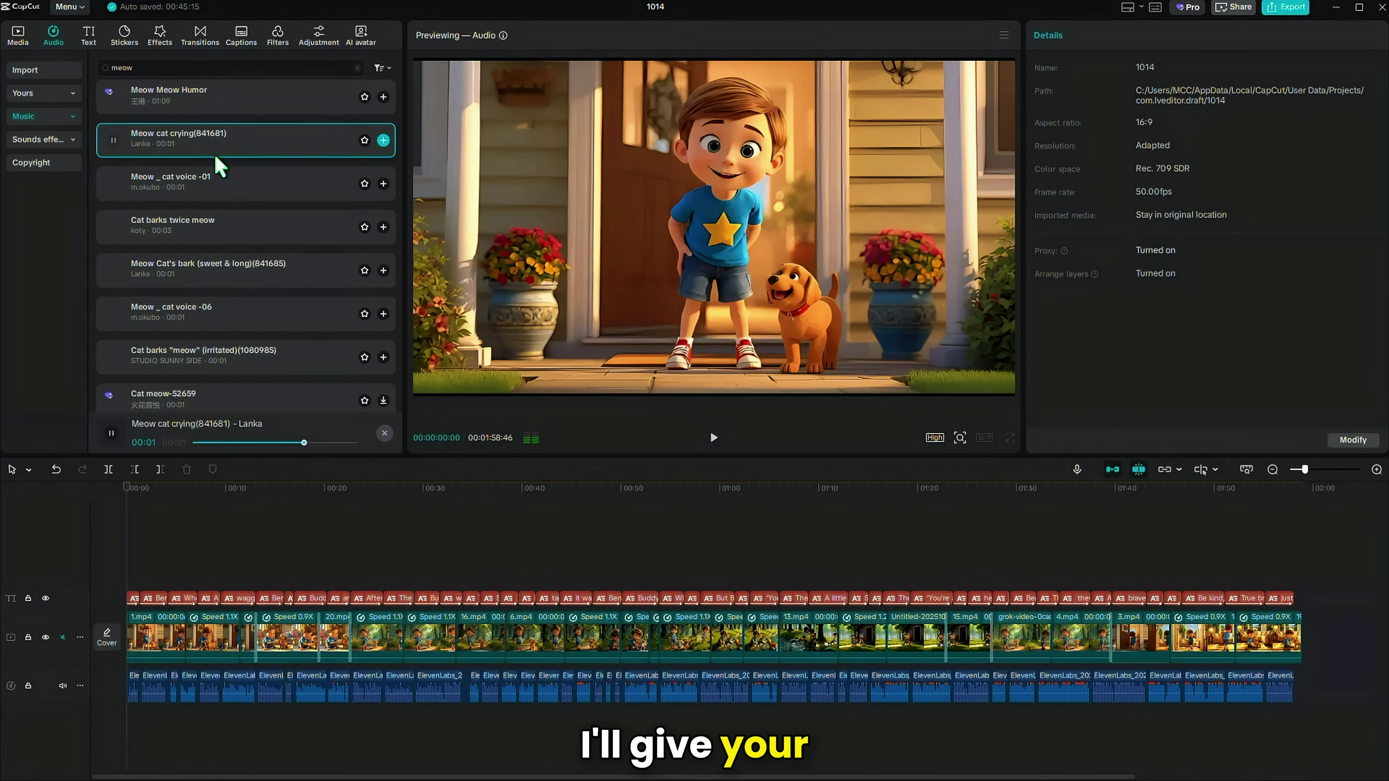
pyautogui.moveTo(219, 156); pyautogui.dragTo(161, 725)
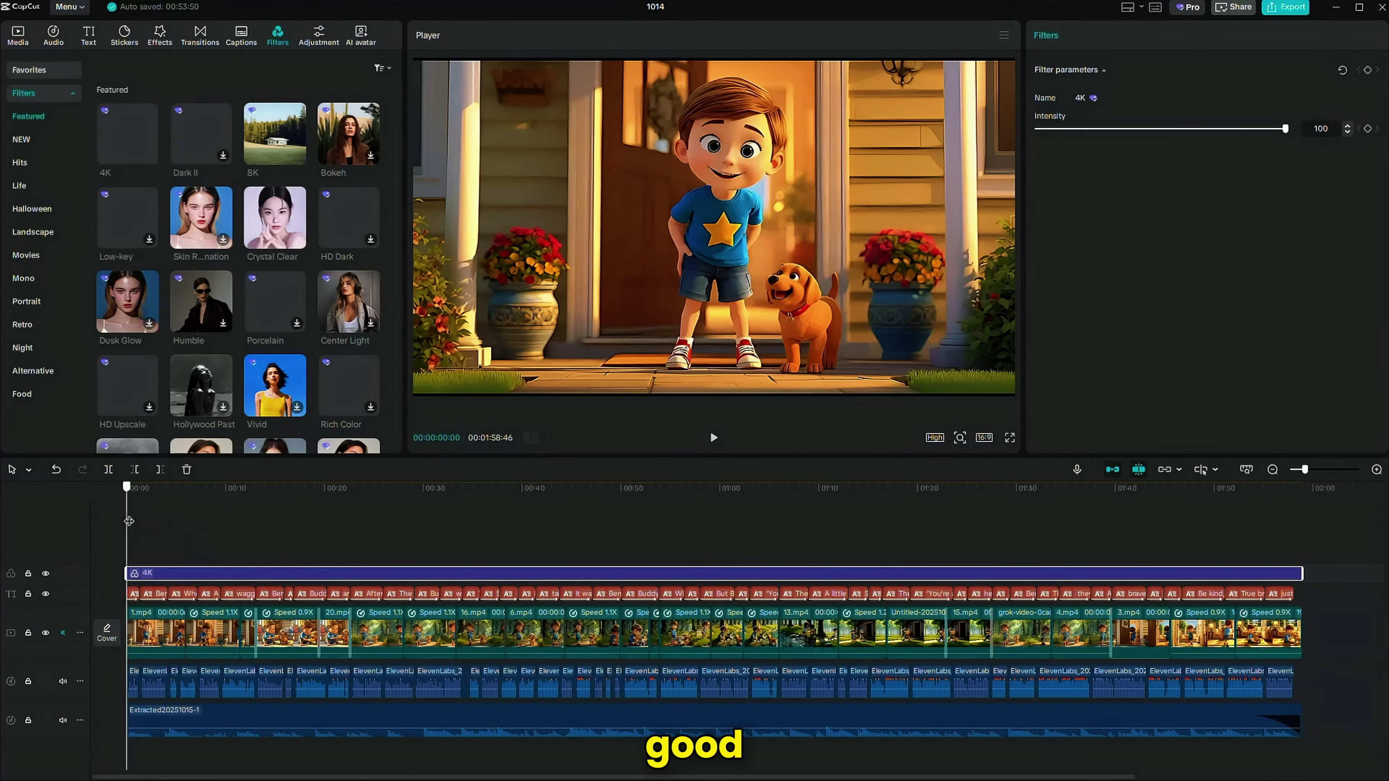
pyautogui.click(211, 528)
pyautogui.moveTo(223, 528); pyautogui.dragTo(53, 543)
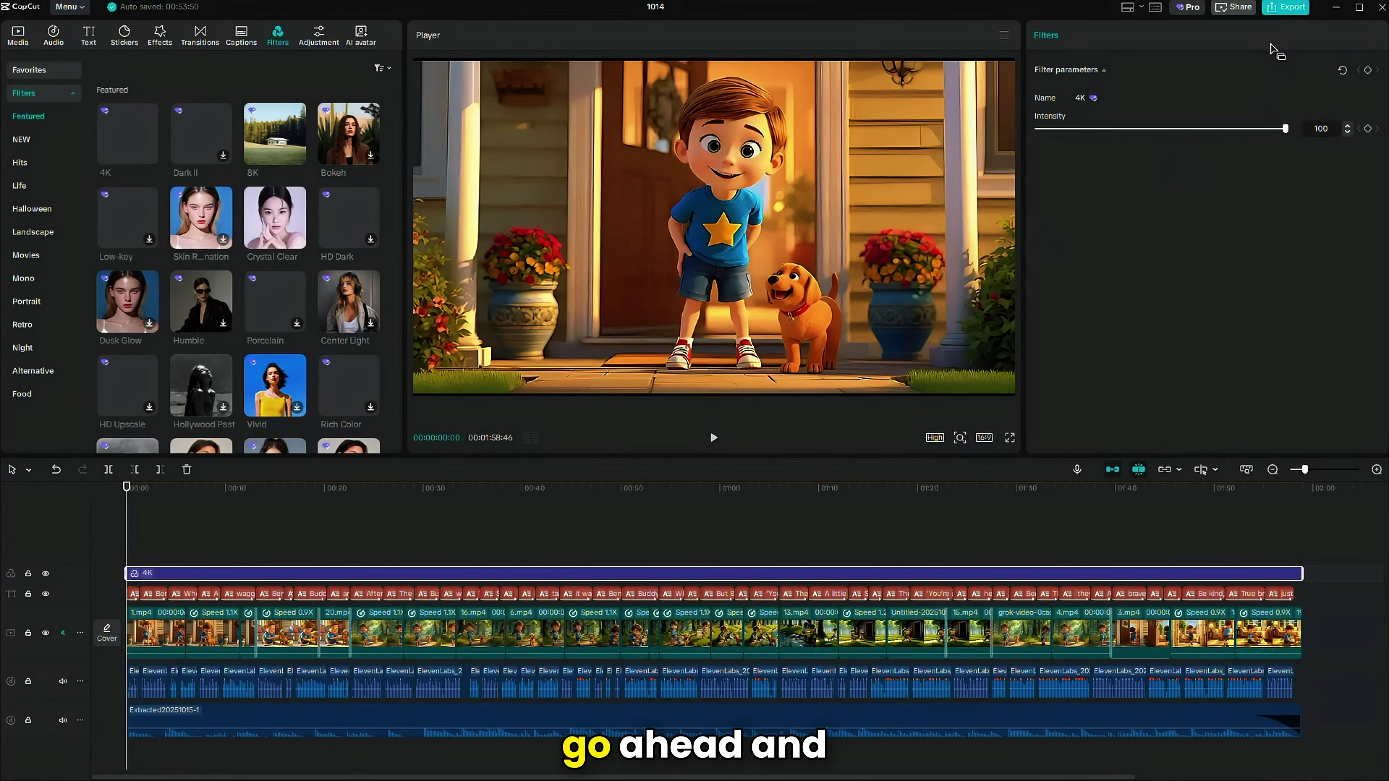
pyautogui.click(1287, 7)
# - Name the export 'Ben and Buddy', keep 4K resolution, and start exporting the mp4
pyautogui.write('Ben and Buddy')
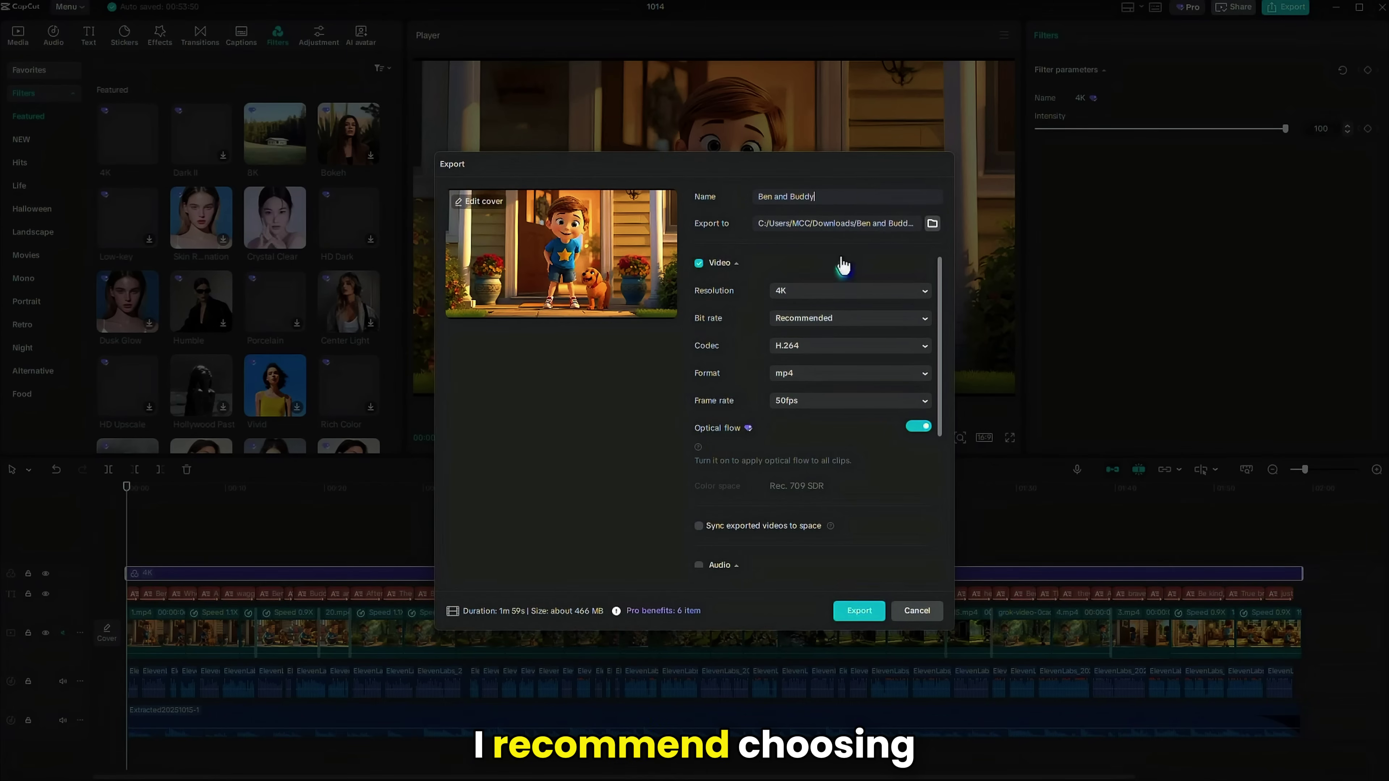
pyautogui.click(852, 293)
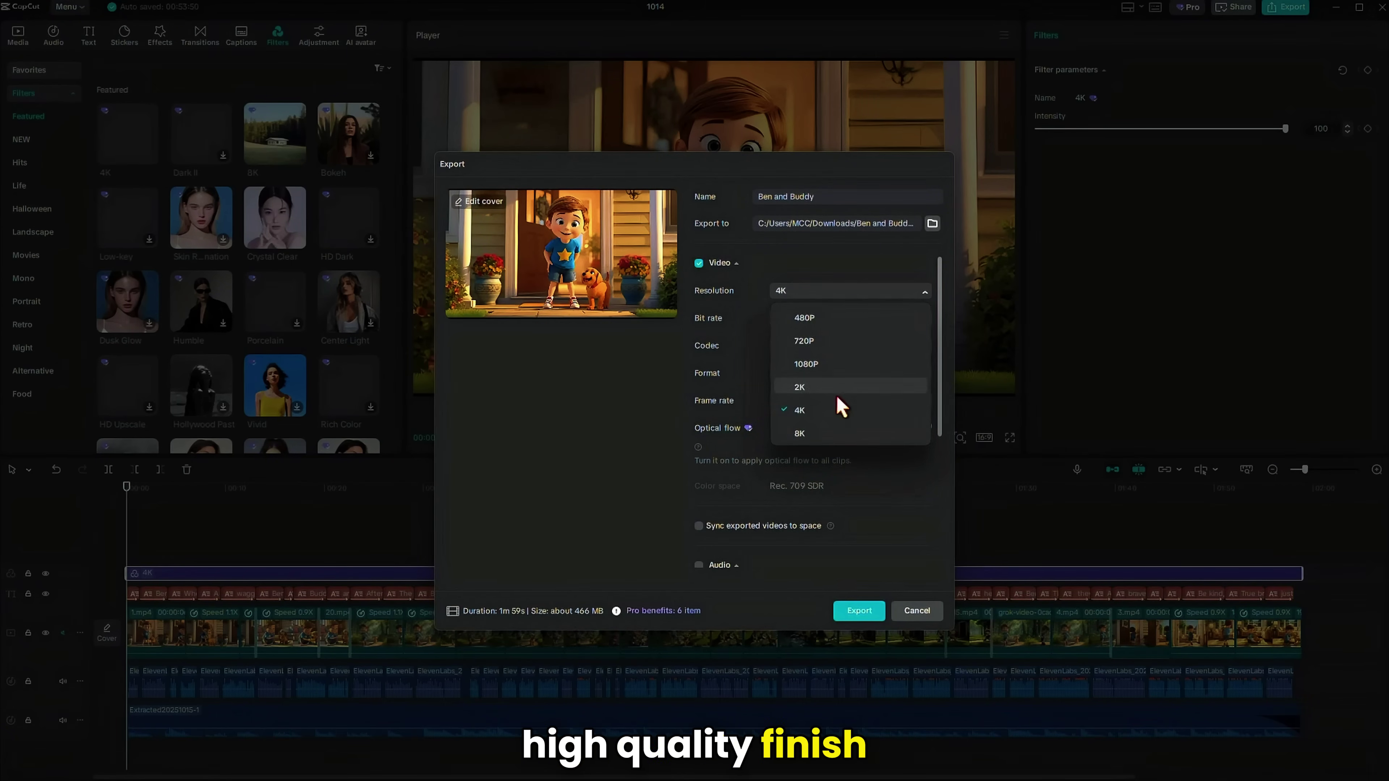
pyautogui.click(808, 410)
pyautogui.scroll(-3, 837, 465)
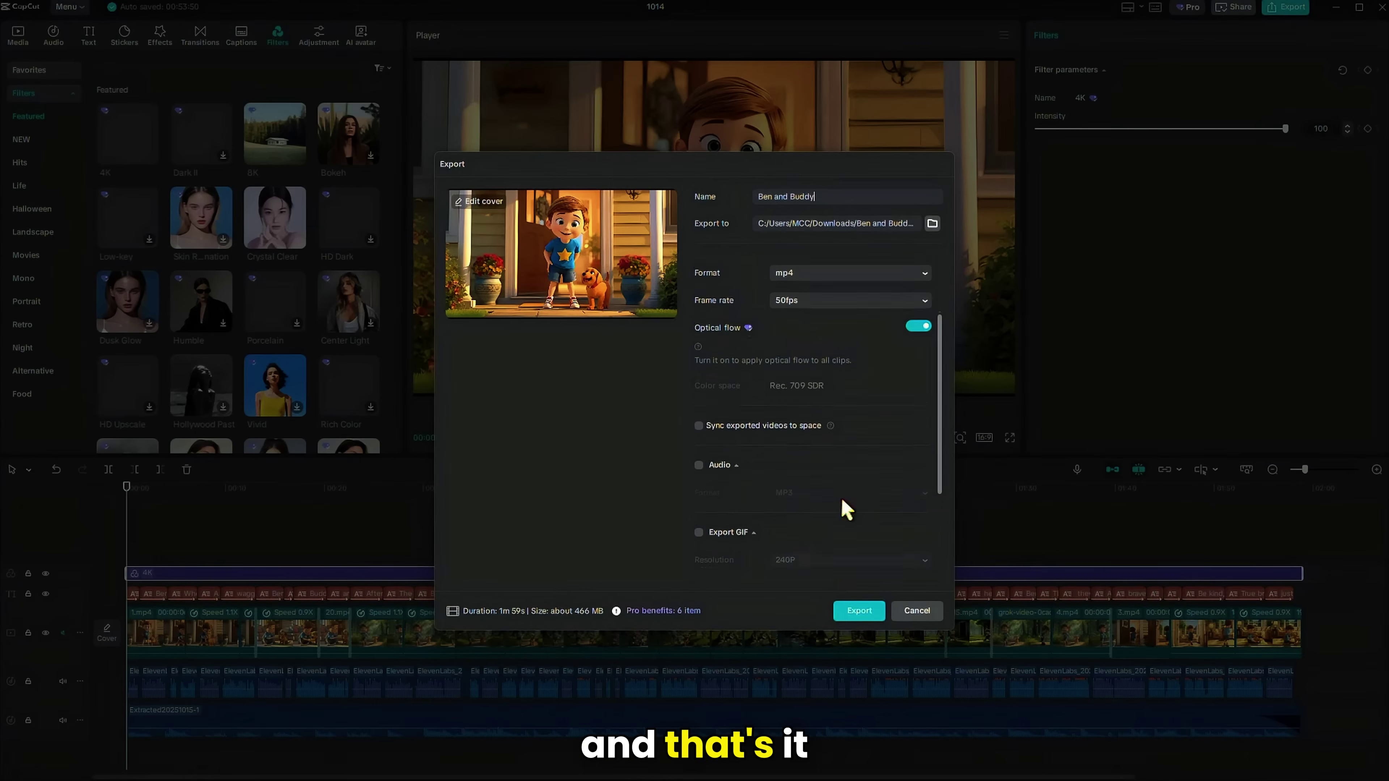
pyautogui.click(859, 611)
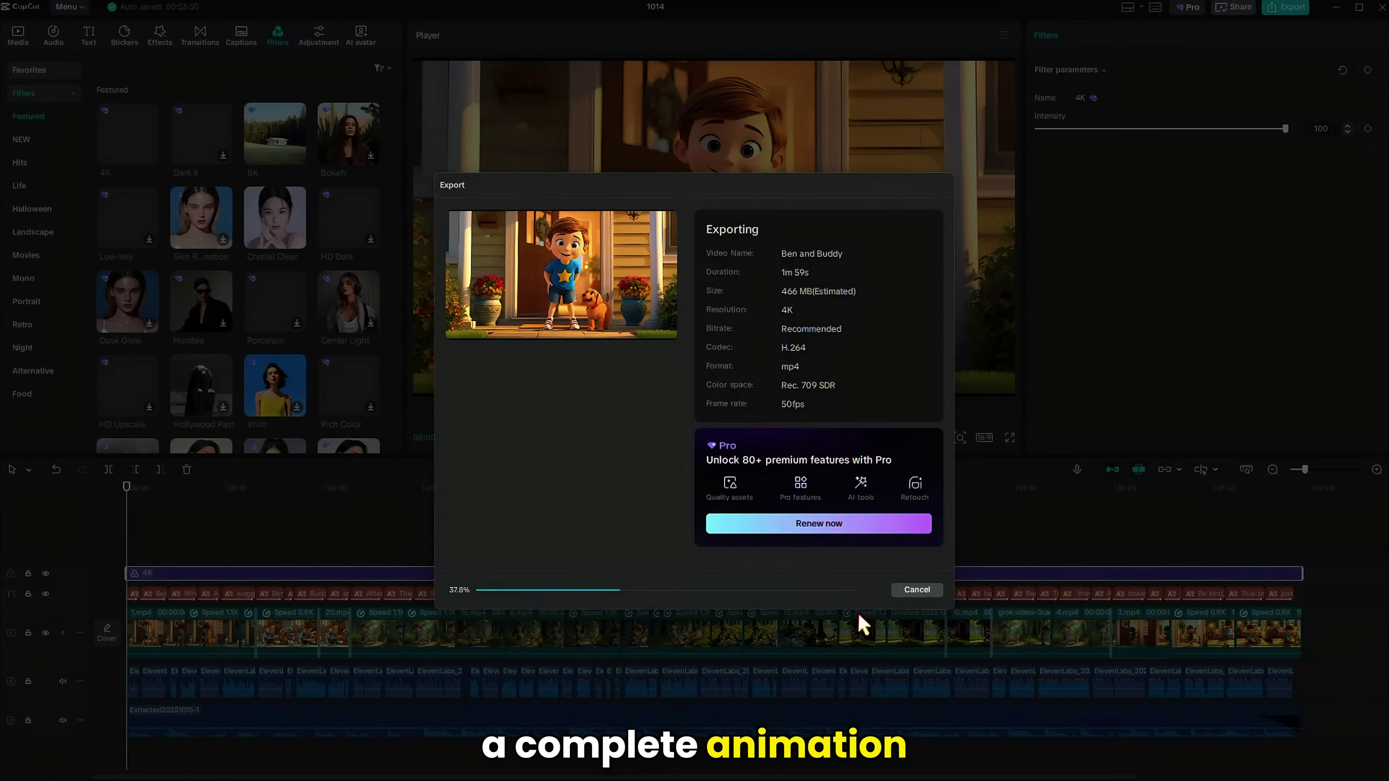